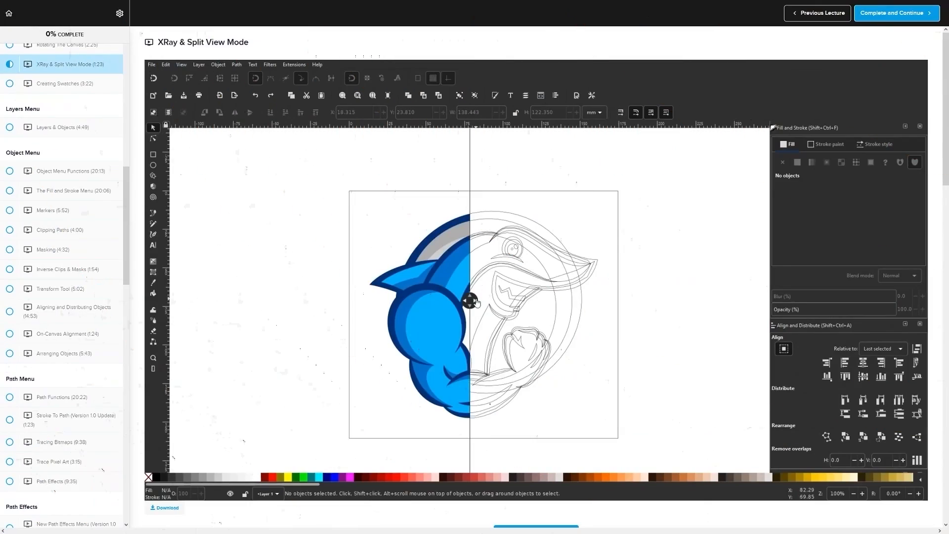
pyautogui.moveTo(475, 303); pyautogui.dragTo(388, 300)
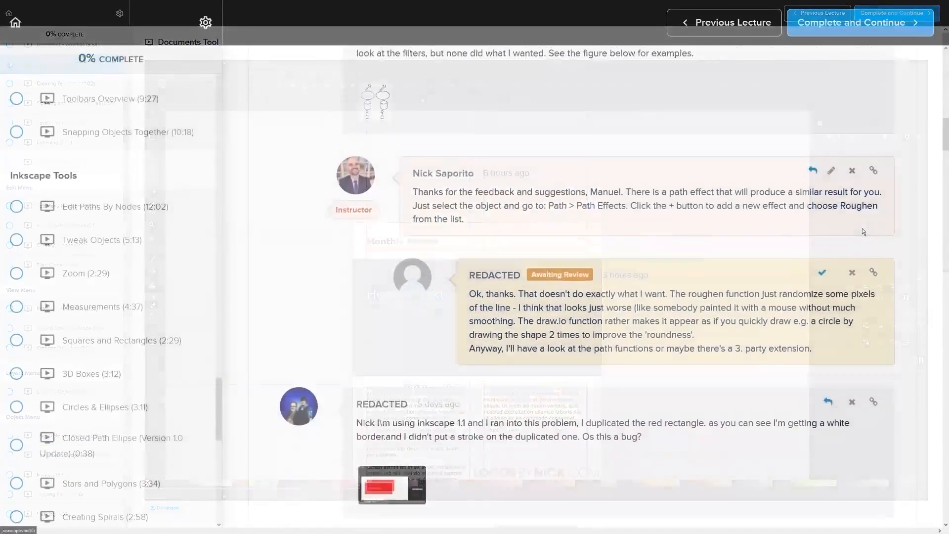
pyautogui.scroll(-7, 870, 227)
pyautogui.scroll(-7, 884, 225)
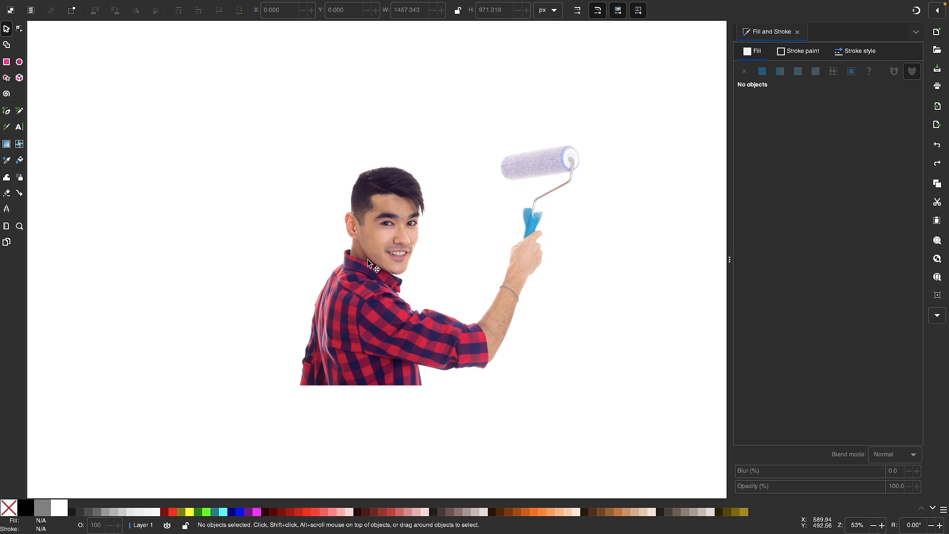
# - Start a BSpline path with the Pen tool below the ear and trace the jawline around the chin
pyautogui.click(7, 111)
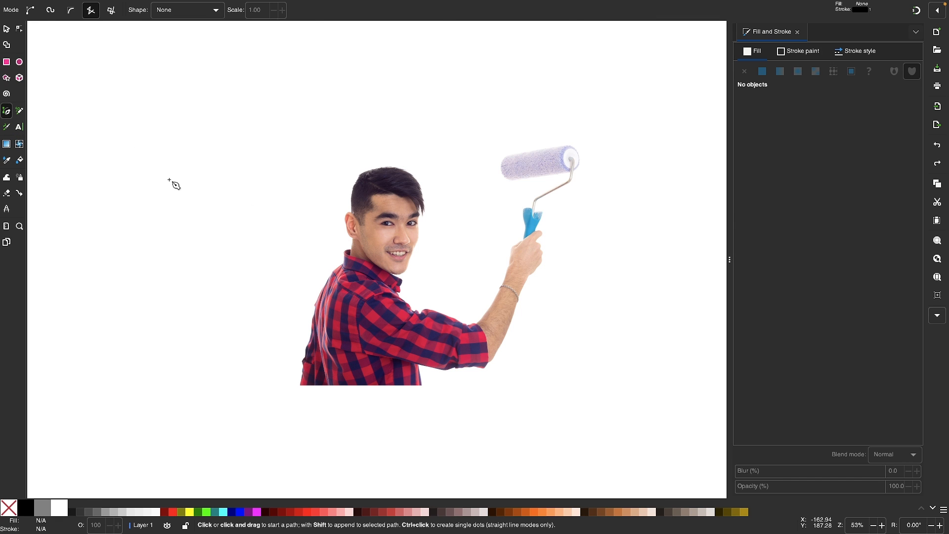
pyautogui.click(72, 13)
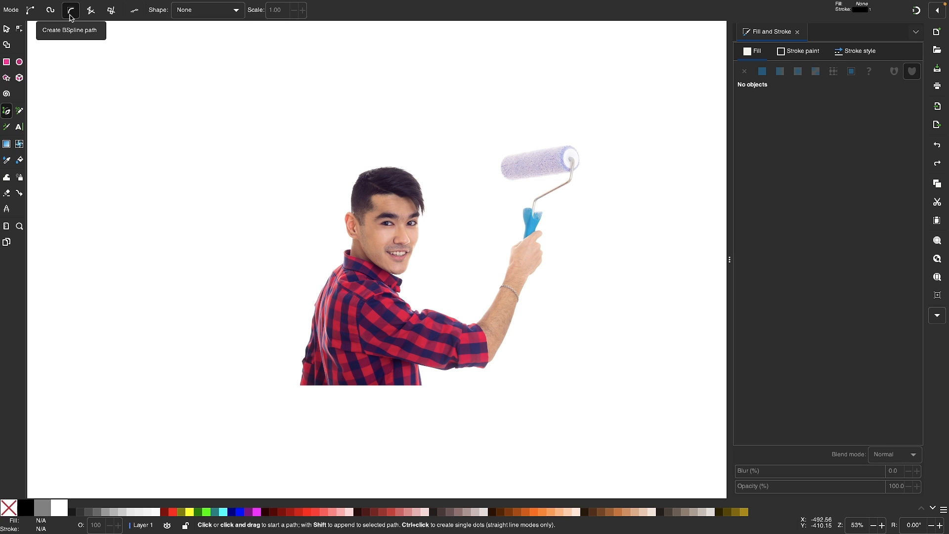
pyautogui.scroll(3, 326, 220)
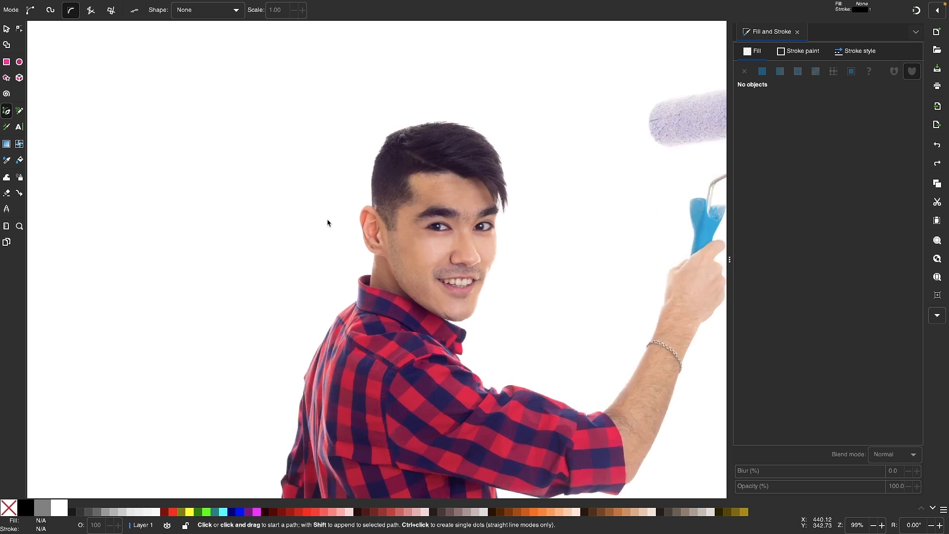
pyautogui.scroll(2, 353, 215)
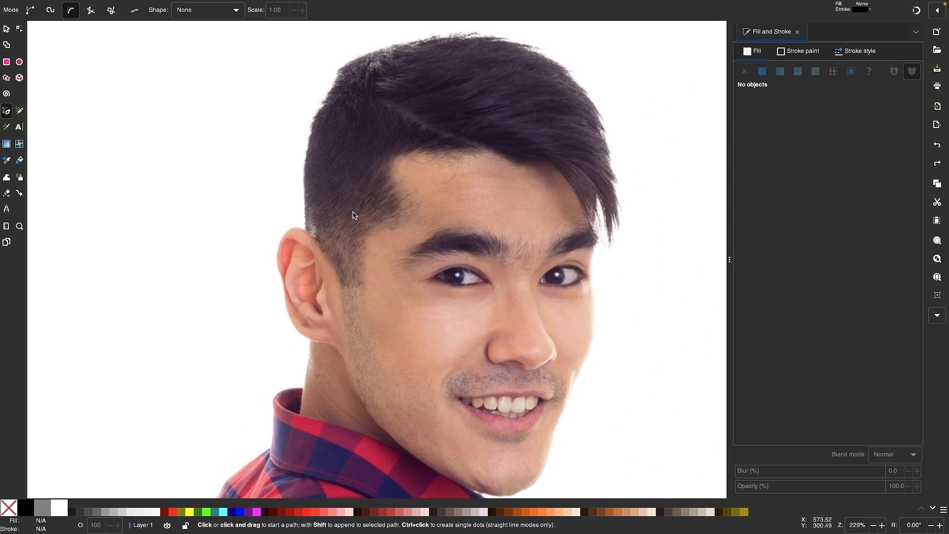
pyautogui.scroll(1, 291, 247)
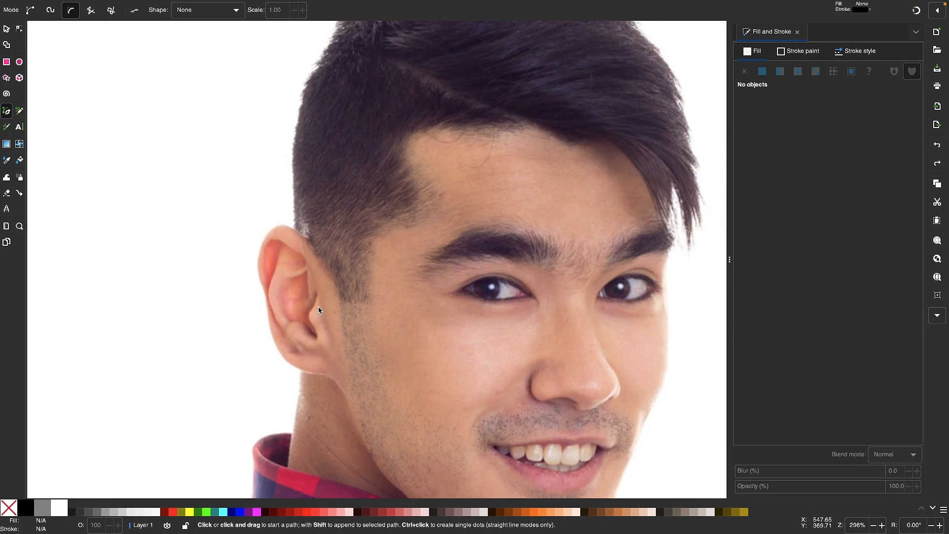
pyautogui.scroll(-3, 319, 311)
pyautogui.hscroll(2, 319, 310)
pyautogui.click(266, 294)
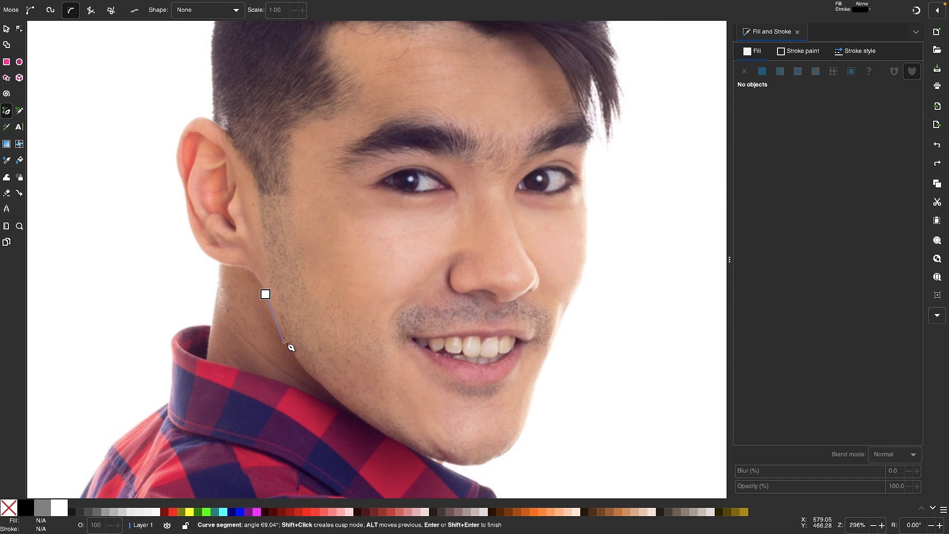
pyautogui.click(285, 341)
pyautogui.click(340, 398)
pyautogui.click(376, 426)
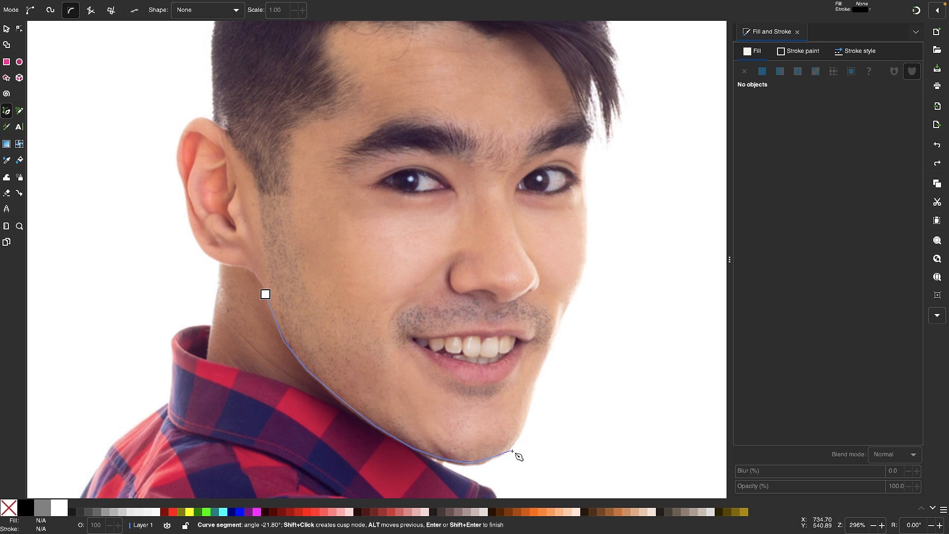
pyautogui.click(514, 448)
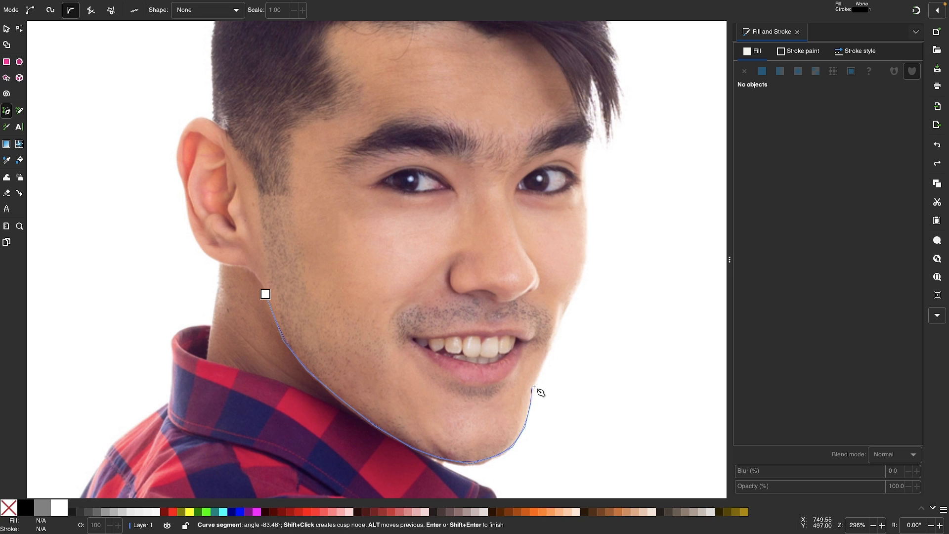
# - Continue the path up the far side of the face, past the cheek and eye to the eyebrow
pyautogui.click(550, 347)
pyautogui.click(561, 318)
pyautogui.click(584, 263)
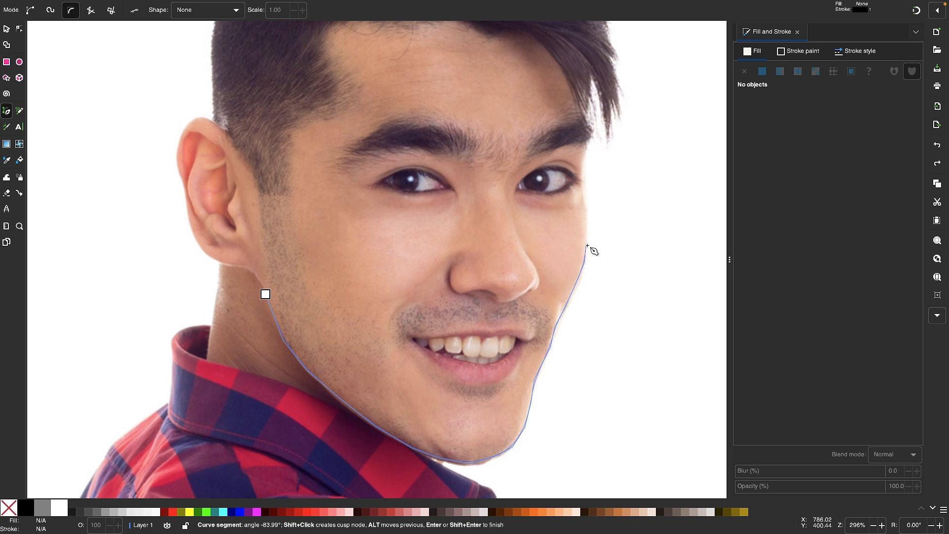
pyautogui.click(587, 218)
pyautogui.scroll(3, 587, 218)
pyautogui.click(533, 281)
pyautogui.scroll(1, 511, 205)
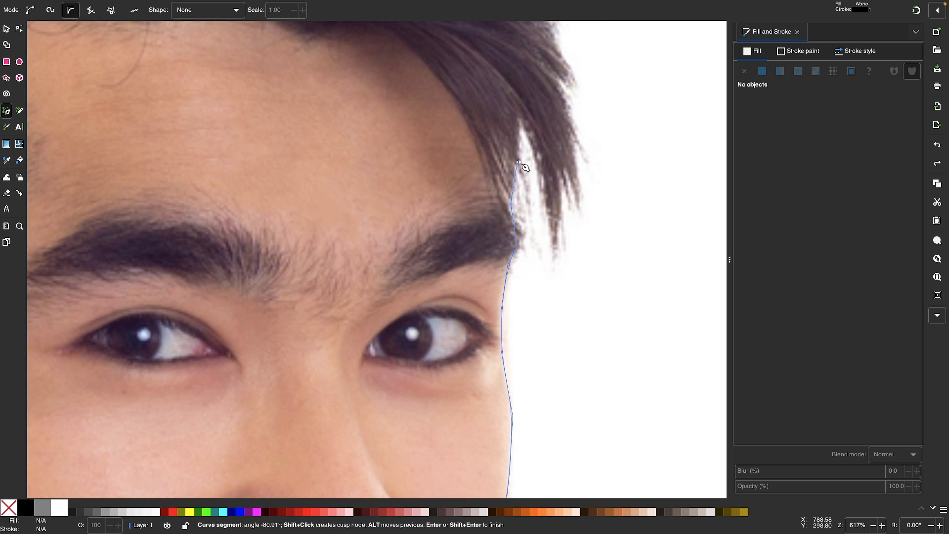
pyautogui.scroll(3, 524, 171)
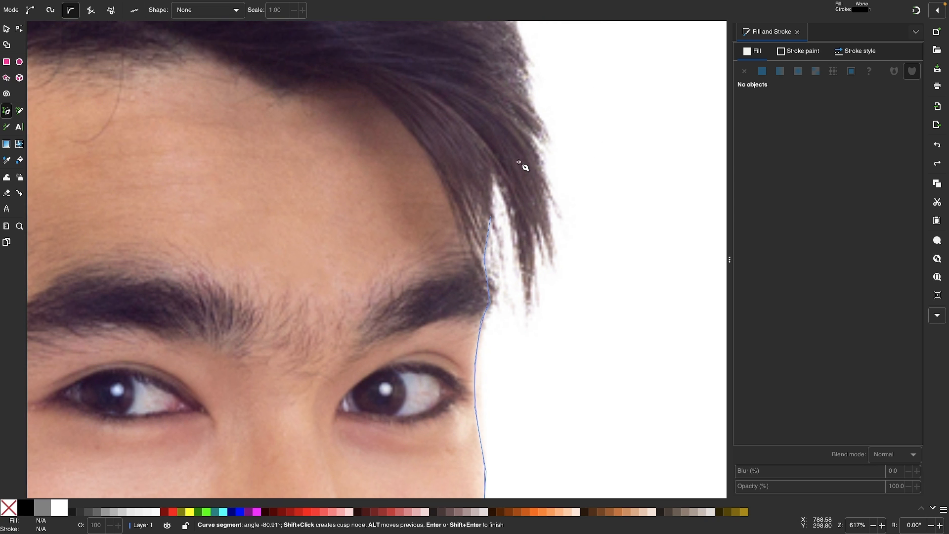
# - Trace the hanging front hair strands with pointed cusp nodes at the gaps and tips
pyautogui.click(495, 176)
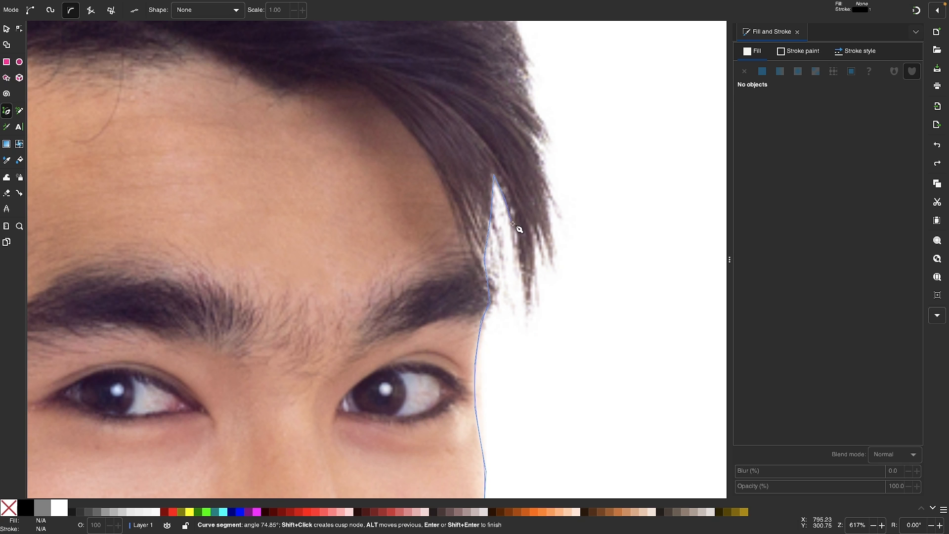
pyautogui.click(527, 314)
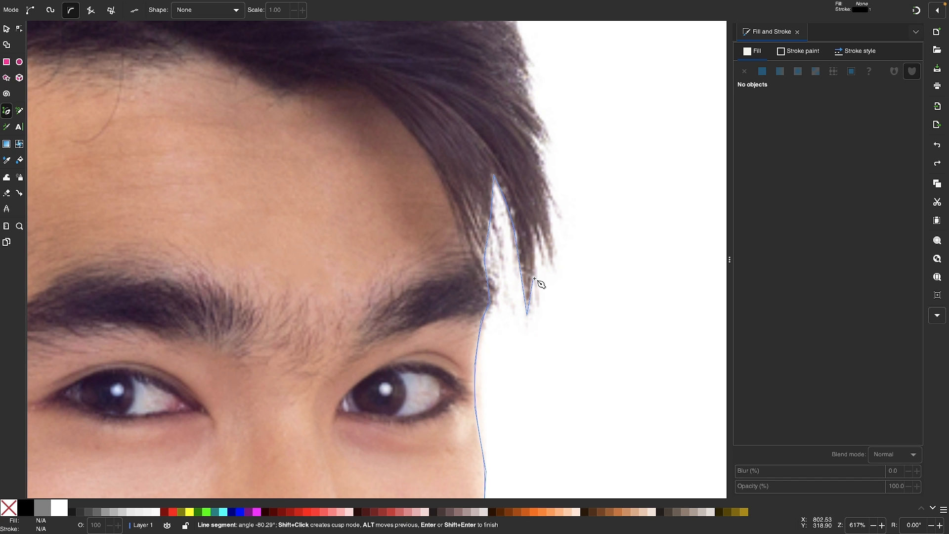
pyautogui.scroll(5, 539, 277)
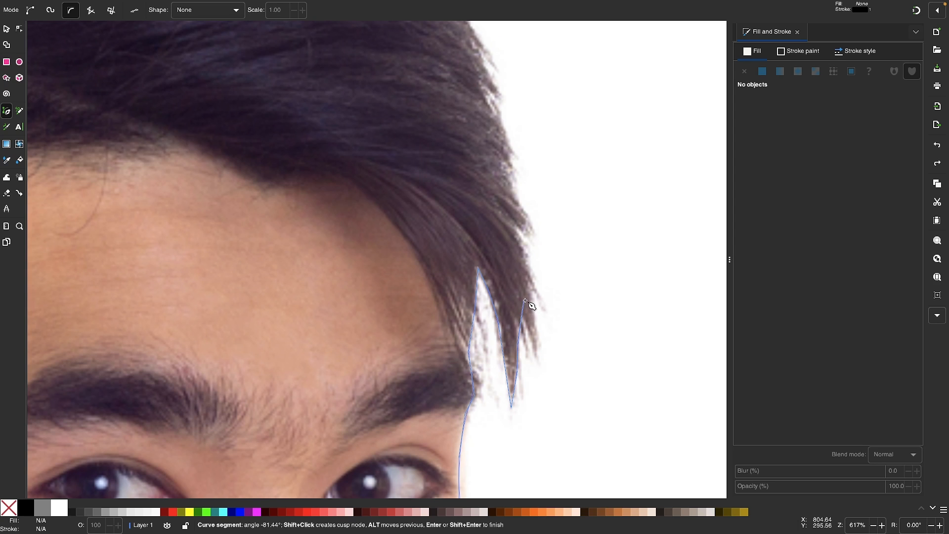
pyautogui.click(502, 213)
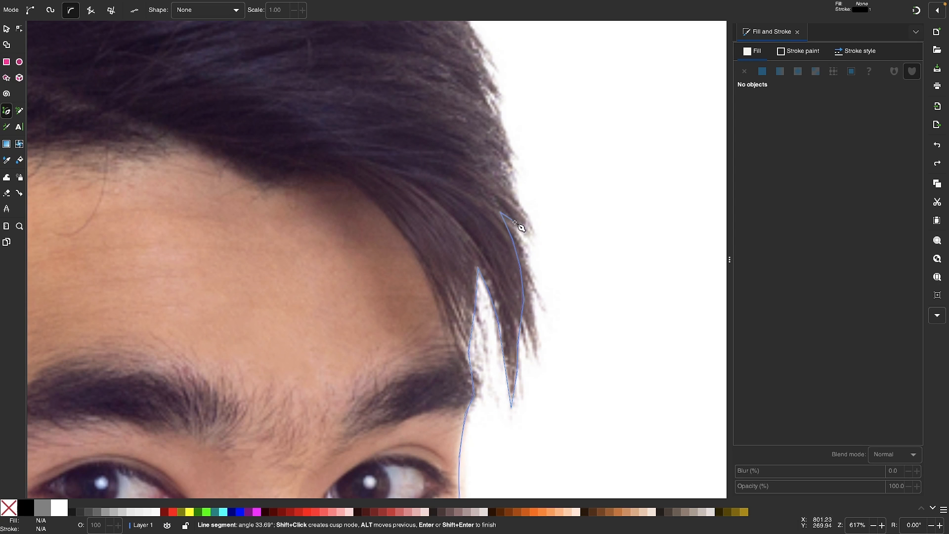
pyautogui.click(536, 244)
pyautogui.scroll(6, 533, 225)
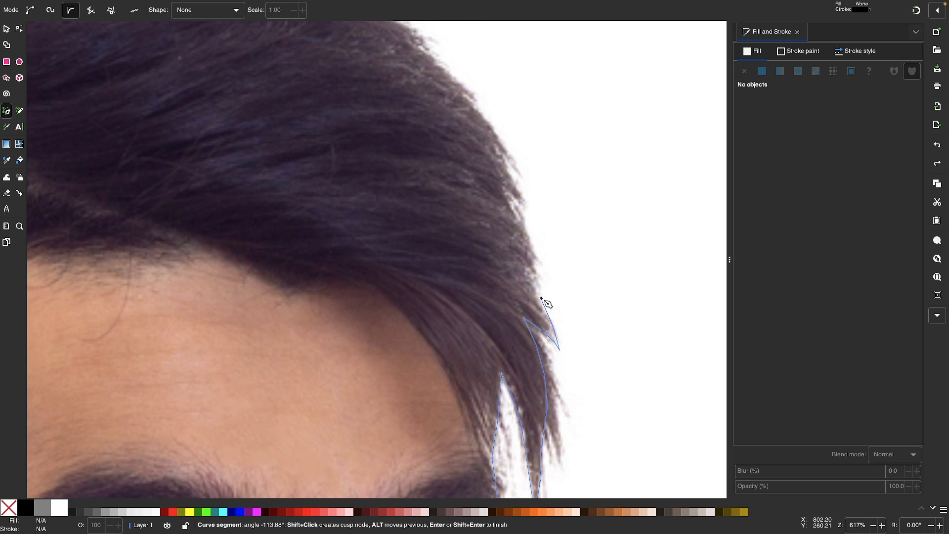
# - Trace the spiky hair edge up the front and over the top of the head, using cusp nodes for the spikes
pyautogui.click(523, 222)
pyautogui.click(500, 185)
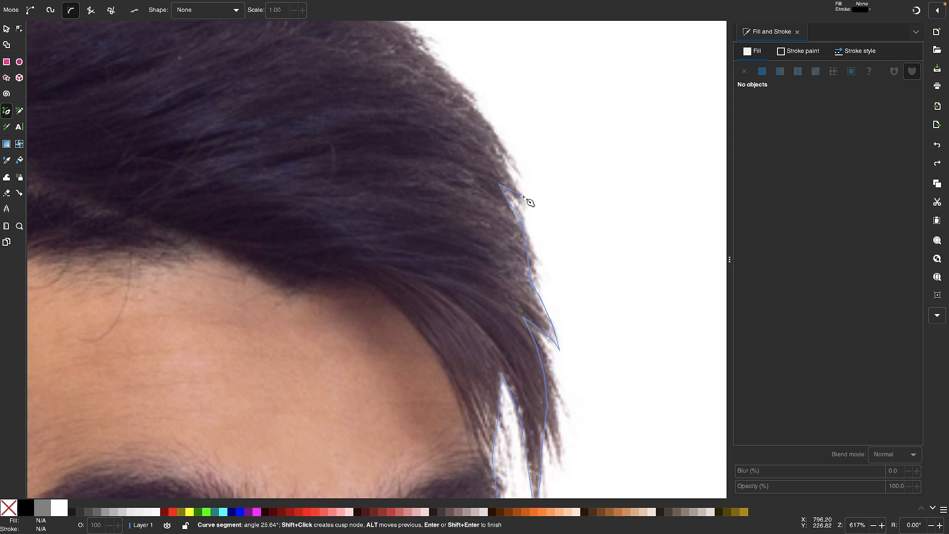
pyautogui.keyDown('shift'); pyautogui.click(521, 195); pyautogui.keyUp('shift')
pyautogui.scroll(6, 516, 198)
pyautogui.scroll(2, 445, 148)
pyautogui.keyDown('shift'); pyautogui.click(412, 133); pyautogui.keyUp('shift')
pyautogui.scroll(4, 373, 119)
pyautogui.keyDown('shift'); pyautogui.click(342, 175); pyautogui.keyUp('shift')
pyautogui.keyDown('shift'); pyautogui.click(383, 171); pyautogui.keyUp('shift')
pyautogui.hscroll(-8, 277, 168)
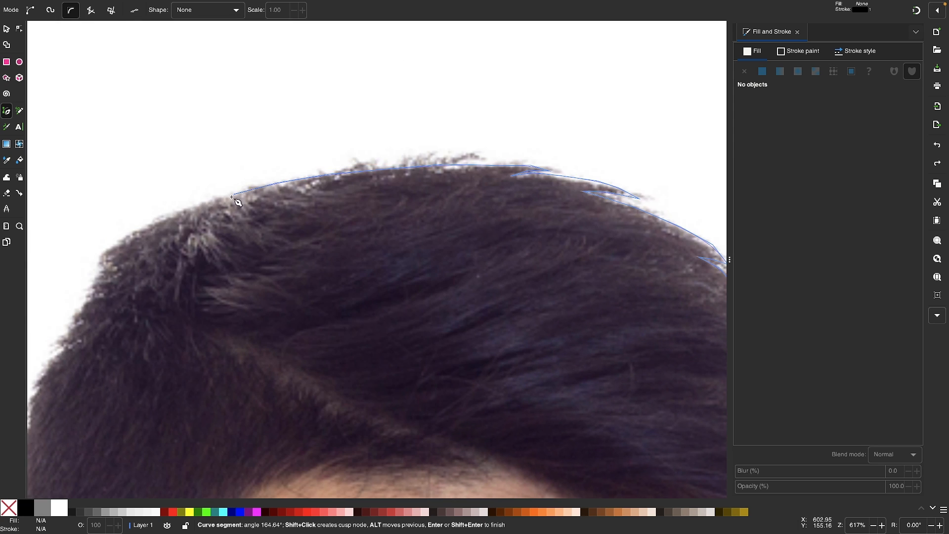
# - Trace the back of the head and around the ear, closing the head outline at its starting node below the ear
pyautogui.scroll(-10, 197, 213)
pyautogui.click(179, 257)
pyautogui.scroll(-8, 193, 358)
pyautogui.click(156, 250)
pyautogui.click(199, 427)
pyautogui.scroll(-7, 203, 430)
pyautogui.click(234, 277)
pyautogui.click(283, 291)
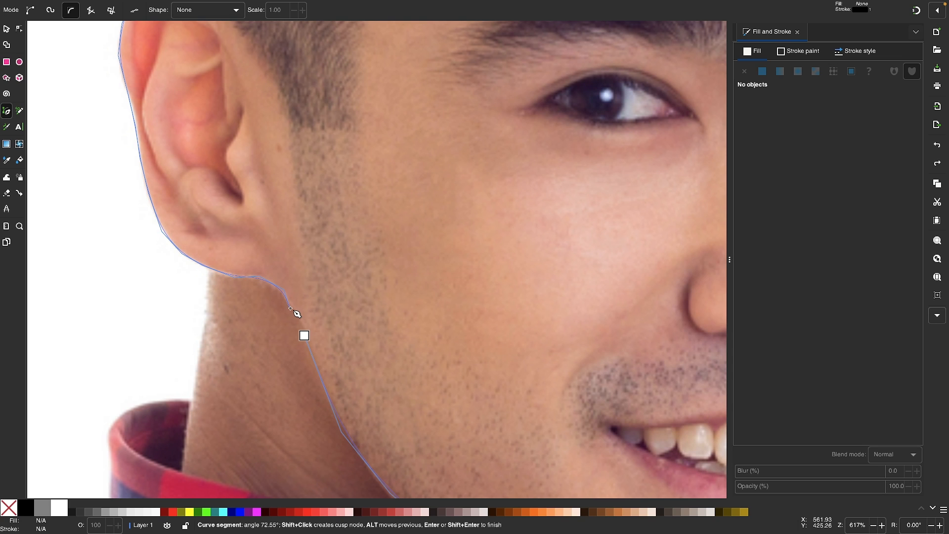
pyautogui.click(303, 334)
pyautogui.scroll(-3, 381, 272)
pyautogui.scroll(-1, 381, 271)
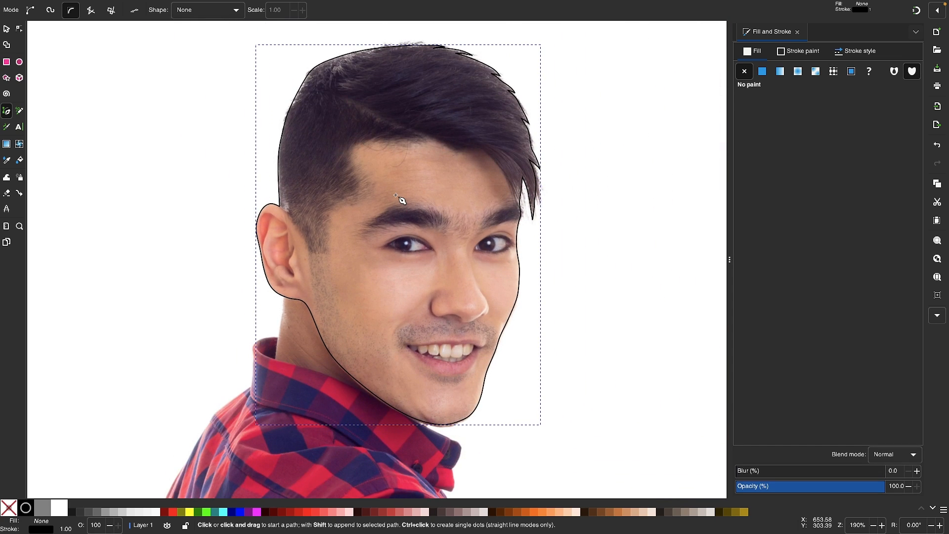
# - Deselect the head outline and start a new BSpline path where hair meets ear, tracing down the sideburn's rear edge
pyautogui.hscroll(3, 400, 202)
pyautogui.scroll(1, 400, 203)
pyautogui.hscroll(-3, 400, 199)
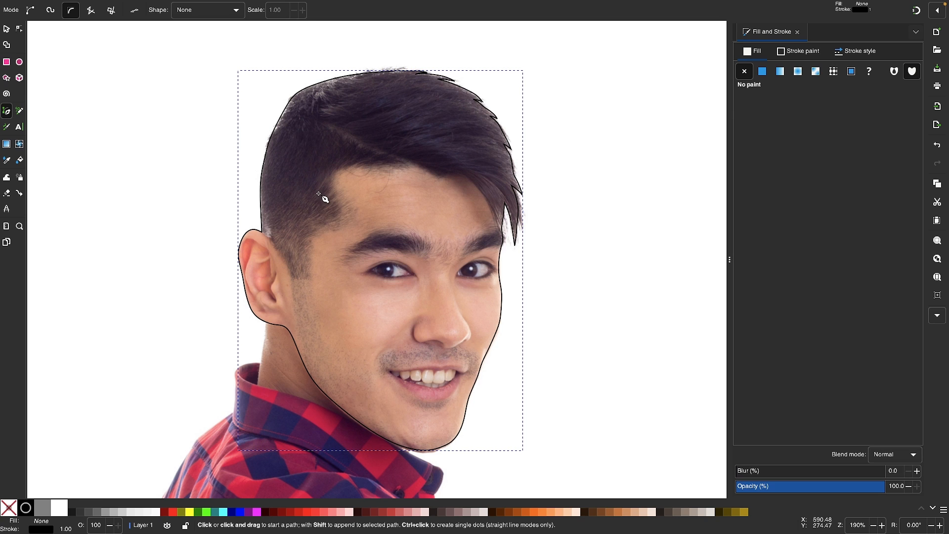
pyautogui.scroll(1, 324, 198)
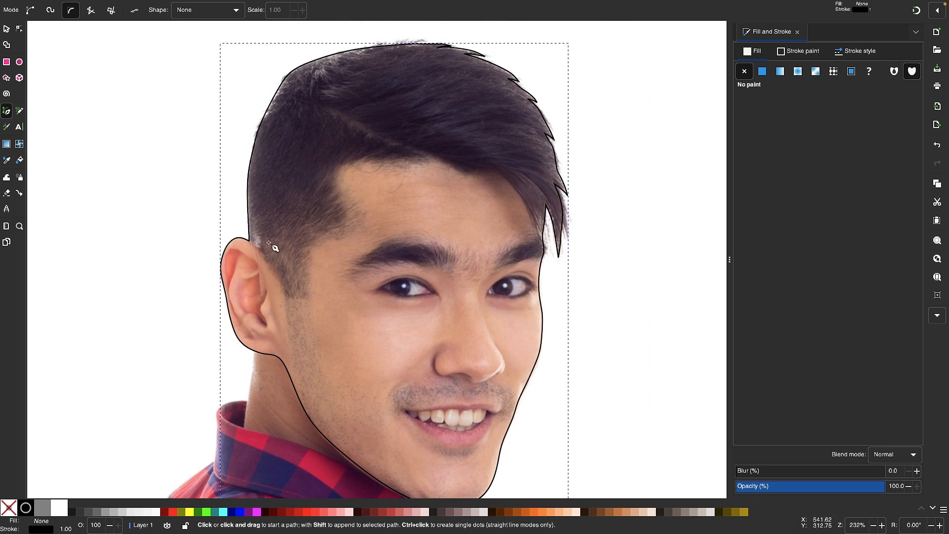
pyautogui.scroll(2, 269, 210)
pyautogui.press('Escape')
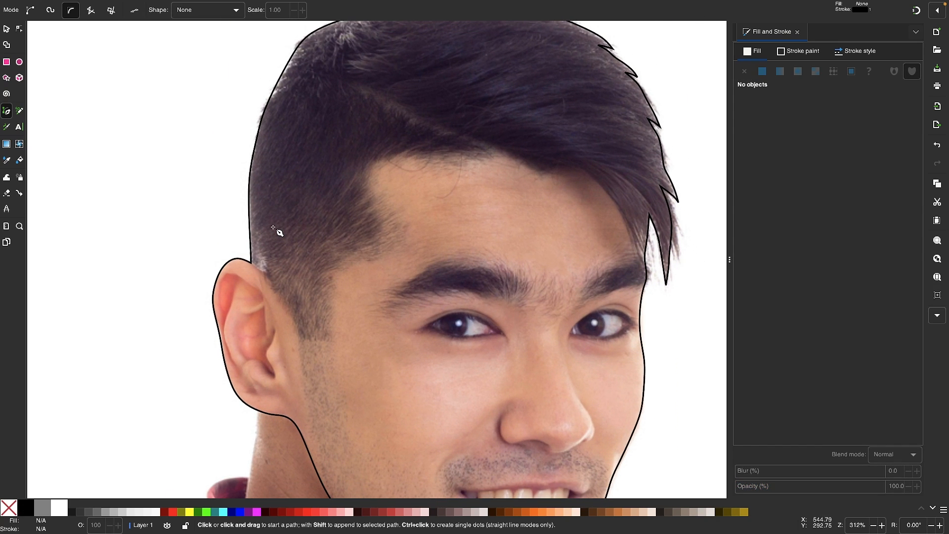
pyautogui.scroll(7, 328, 213)
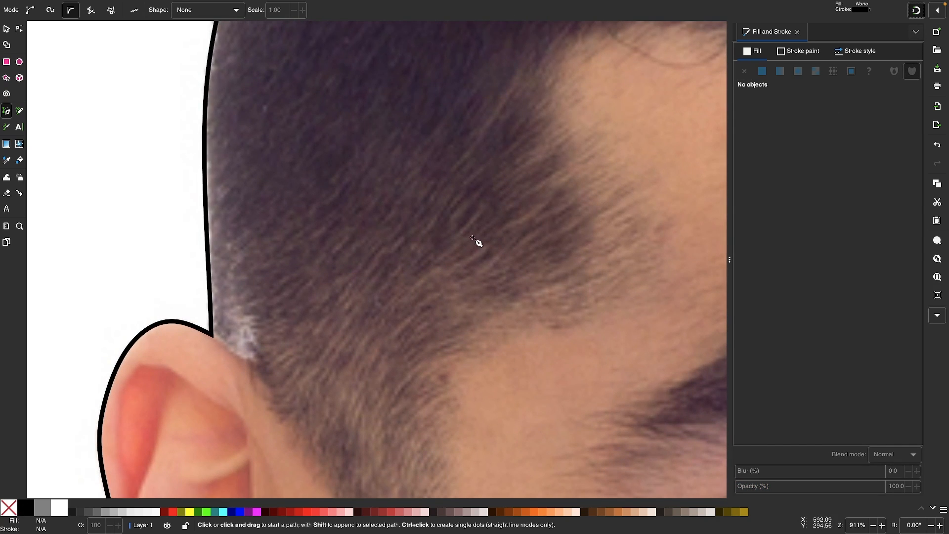
pyautogui.click(212, 334)
pyautogui.scroll(-4, 212, 336)
pyautogui.hscroll(2, 211, 336)
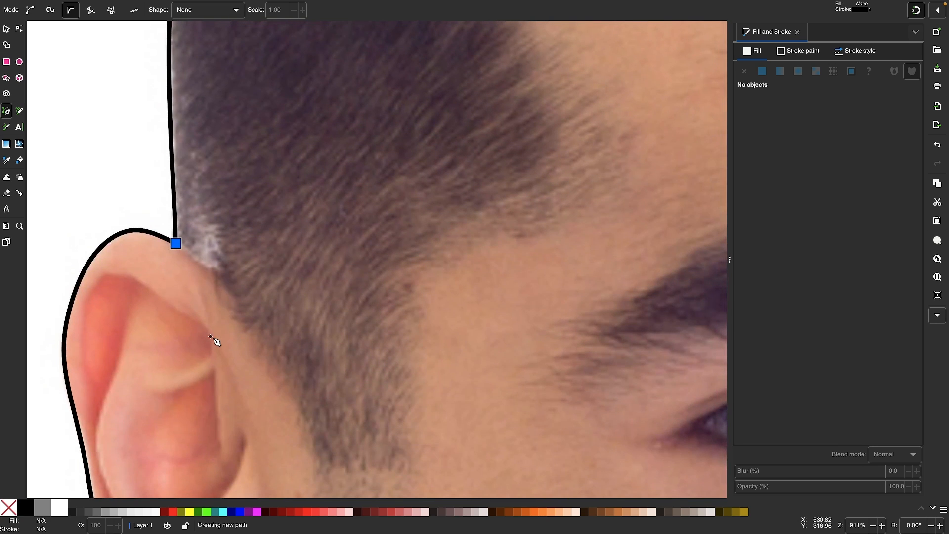
pyautogui.click(224, 268)
pyautogui.click(290, 367)
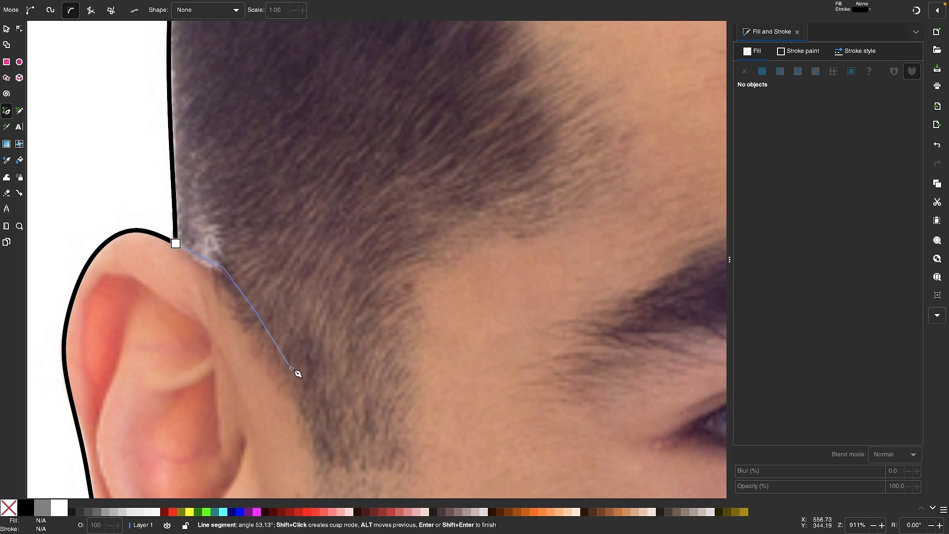
pyautogui.click(322, 461)
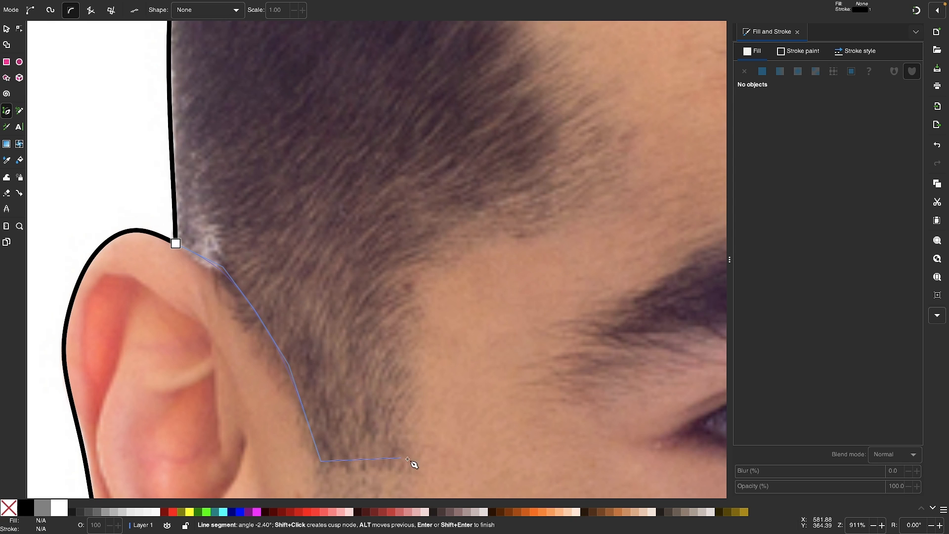
# - Trace across the sideburn's lower end, up its front edge and along the hairline at the temple
pyautogui.click(400, 460)
pyautogui.click(400, 390)
pyautogui.click(414, 283)
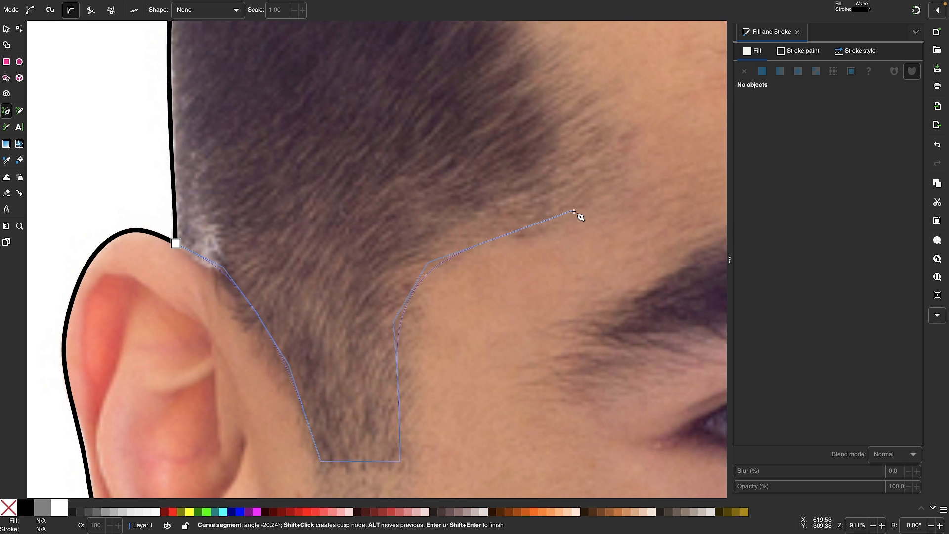
pyautogui.click(572, 209)
pyautogui.click(570, 152)
pyautogui.click(529, 70)
# - Trace the hairline across the upper forehead and around the narrow hair parting, with cusp nodes at its pointed ends
pyautogui.scroll(7, 514, 74)
pyautogui.click(392, 352)
pyautogui.click(441, 285)
pyautogui.click(580, 278)
pyautogui.keyDown('shift'); pyautogui.click(691, 288); pyautogui.keyUp('shift')
pyautogui.click(638, 263)
pyautogui.click(551, 239)
pyautogui.click(426, 155)
pyautogui.keyDown('shift'); pyautogui.click(367, 110); pyautogui.keyUp('shift')
# - Trace the lower edge of the swept fringe across the forehead and past the head outline into the empty space beside the face
pyautogui.hscroll(5, 420, 136)
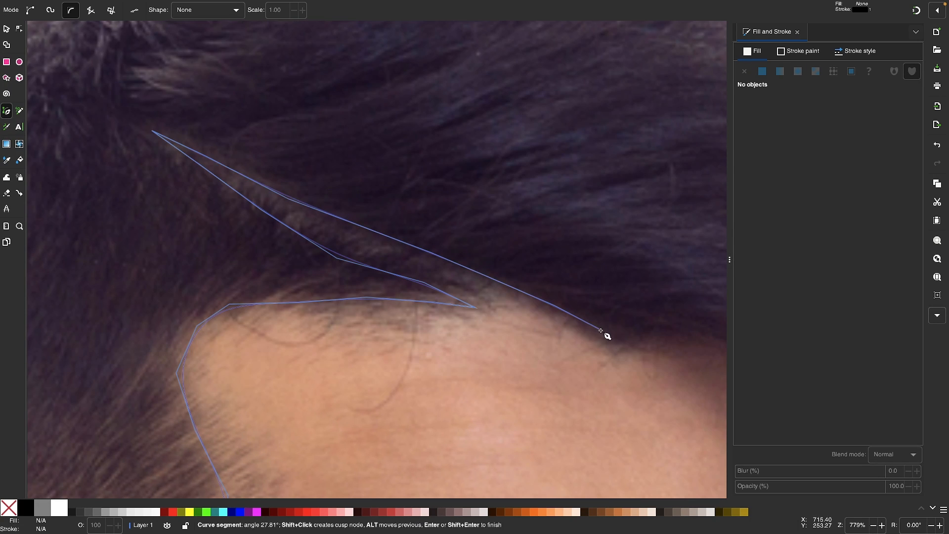
pyautogui.click(429, 309)
pyautogui.click(465, 334)
pyautogui.scroll(-8, 466, 333)
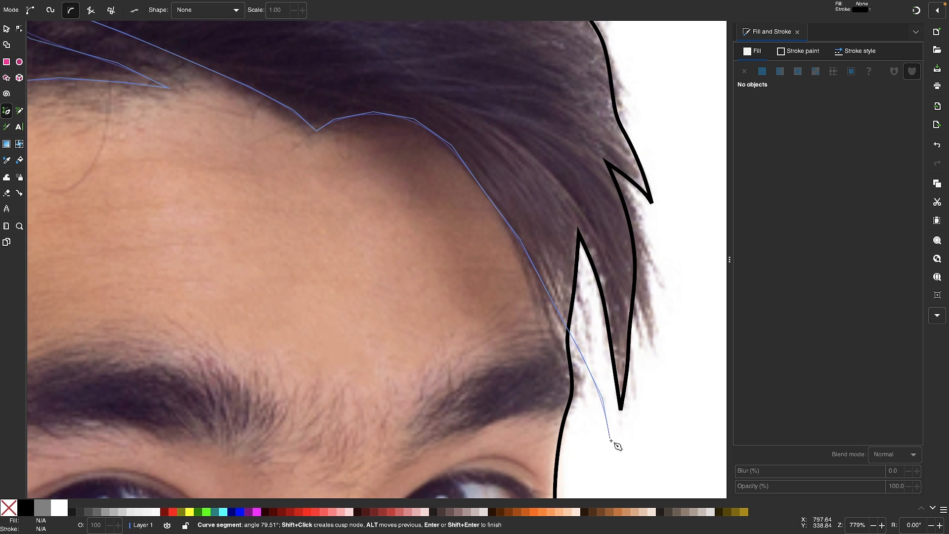
pyautogui.scroll(-2, 618, 446)
pyautogui.scroll(-3, 618, 447)
pyautogui.click(679, 458)
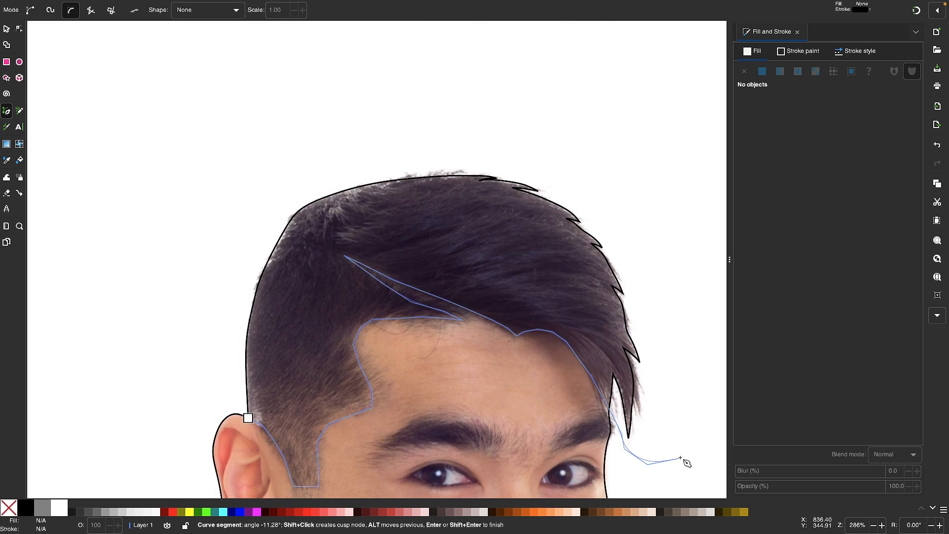
# - Resume the hair path from its open end and carry it in a loose loop through the empty space around the head
pyautogui.press('Return')
pyautogui.click(679, 458)
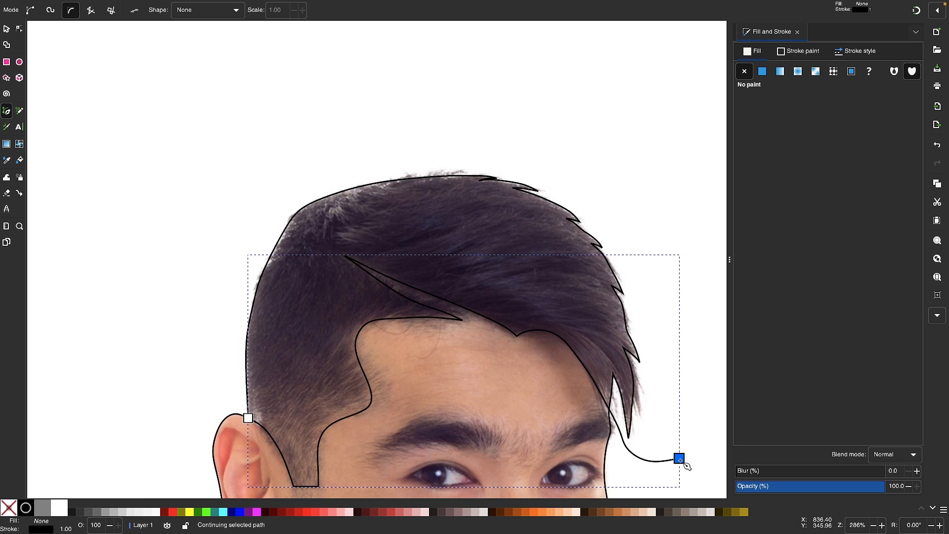
pyautogui.click(653, 162)
pyautogui.click(566, 73)
pyautogui.click(427, 76)
pyautogui.click(278, 103)
pyautogui.click(176, 260)
pyautogui.click(183, 327)
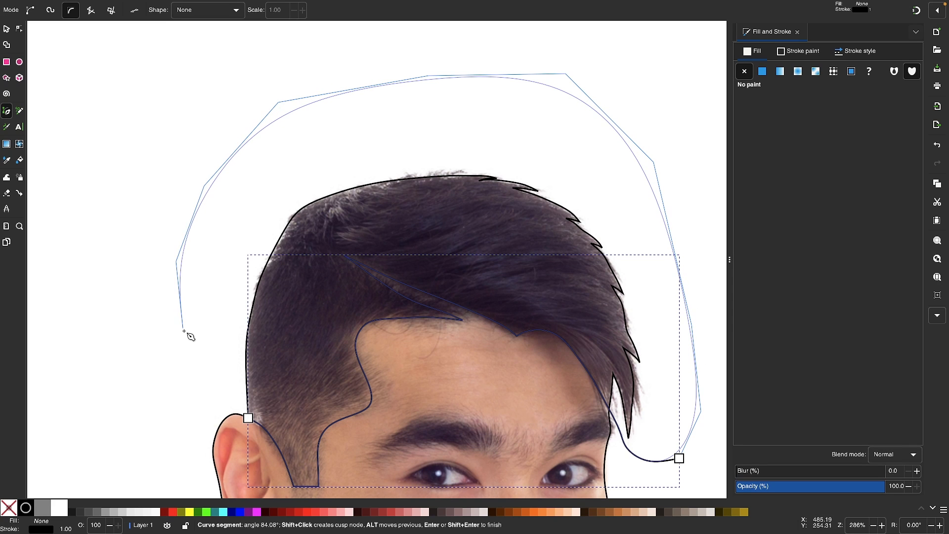
# - Bring the loose loop back down beside the ear and close the hair path on its starting node where hair meets ear
pyautogui.scroll(3, 188, 334)
pyautogui.scroll(2, 189, 278)
pyautogui.click(220, 272)
pyautogui.scroll(2, 241, 327)
pyautogui.scroll(-2, 241, 328)
pyautogui.hscroll(-1, 240, 328)
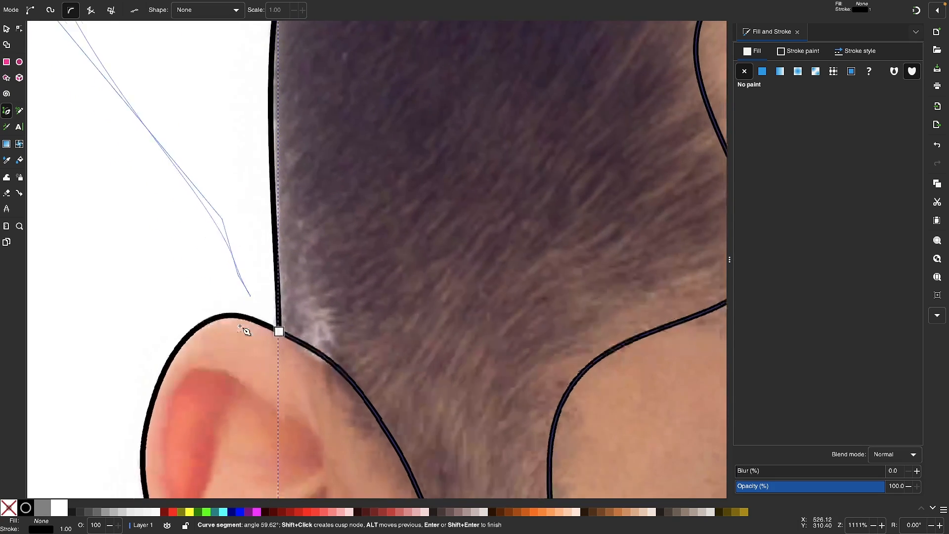
pyautogui.click(285, 317)
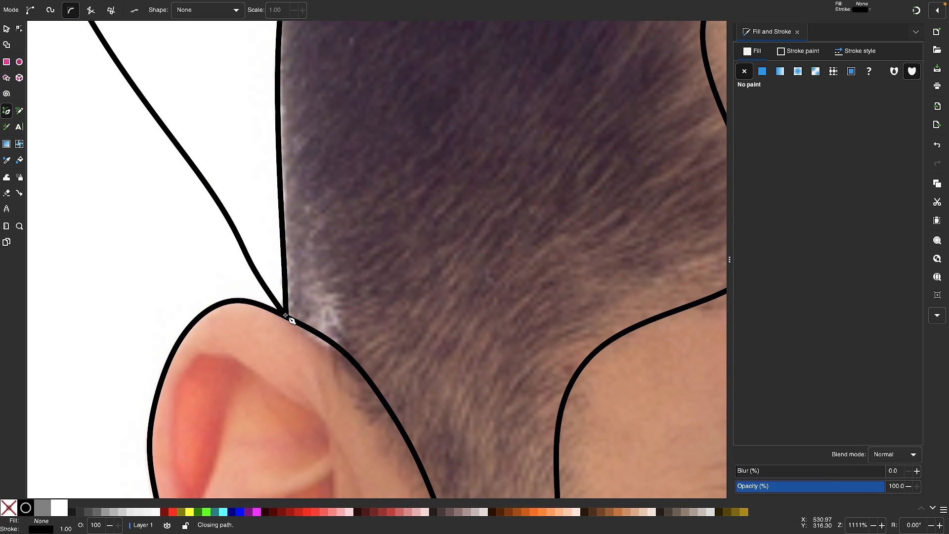
pyautogui.scroll(-8, 238, 232)
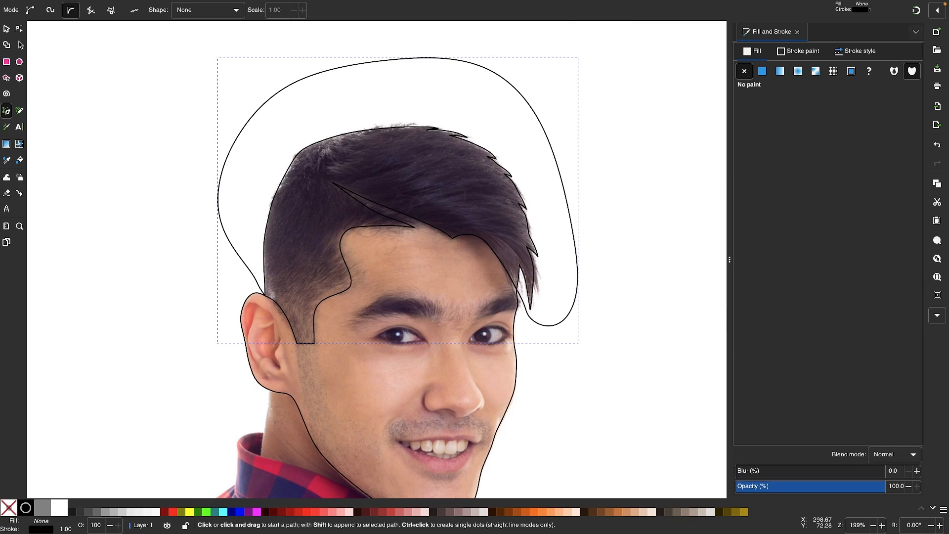
# - Intersect a copy of the head outline with the closed hair path to cut out the hair shape
pyautogui.click(7, 28)
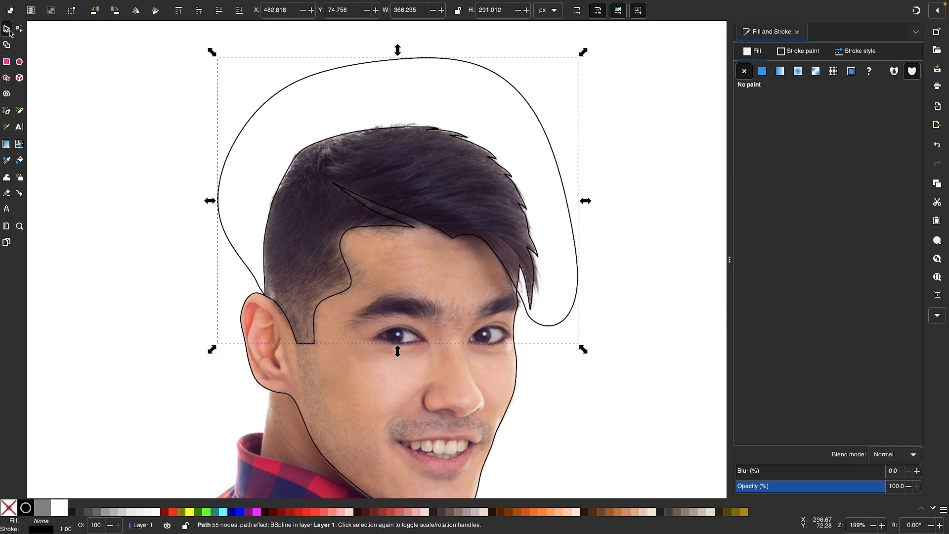
pyautogui.click(517, 378)
pyautogui.scroll(-2, 517, 376)
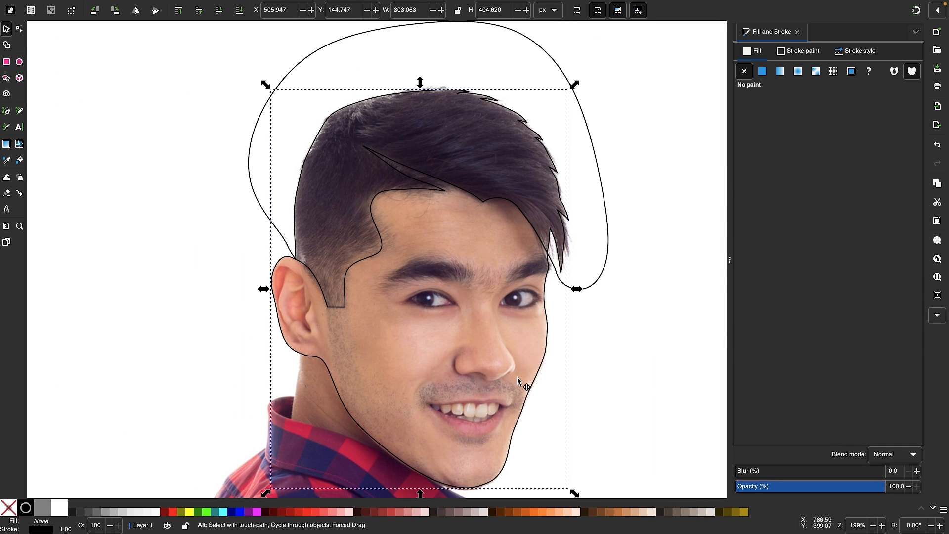
pyautogui.scroll(3, 537, 260)
pyautogui.hscroll(2, 538, 260)
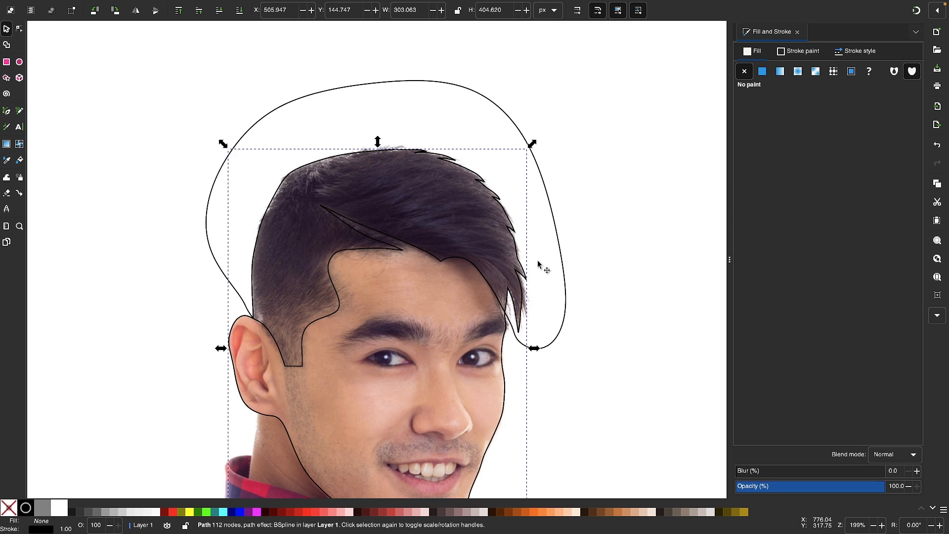
pyautogui.keyDown('shift'); pyautogui.click(464, 86); pyautogui.keyUp('shift')
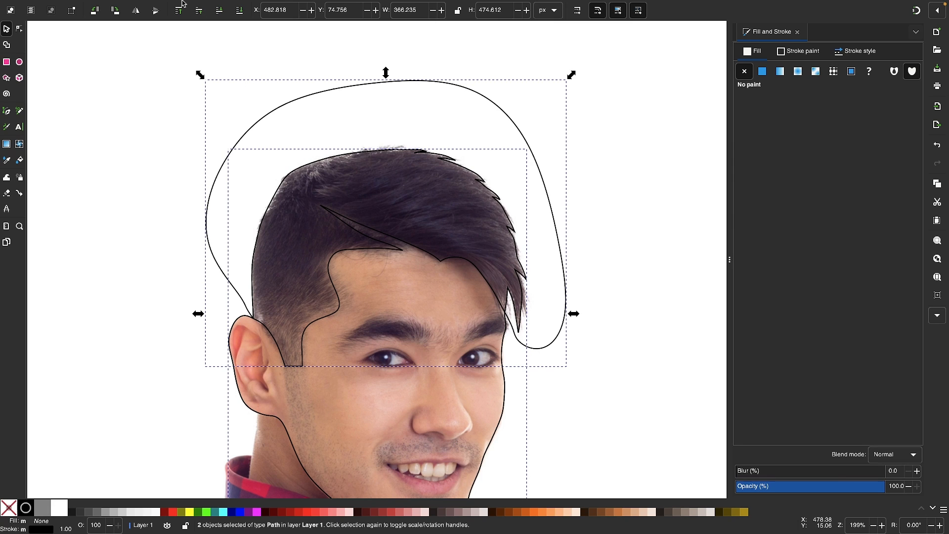
pyautogui.click(203, 7)
pyautogui.click(206, 87)
# - Move the photo aside to view the bare outlines, undo the move and deselect everything
pyautogui.scroll(-3, 469, 241)
pyautogui.scroll(-1, 578, 282)
pyautogui.hscroll(1, 578, 281)
pyautogui.moveTo(578, 282); pyautogui.dragTo(230, 386)
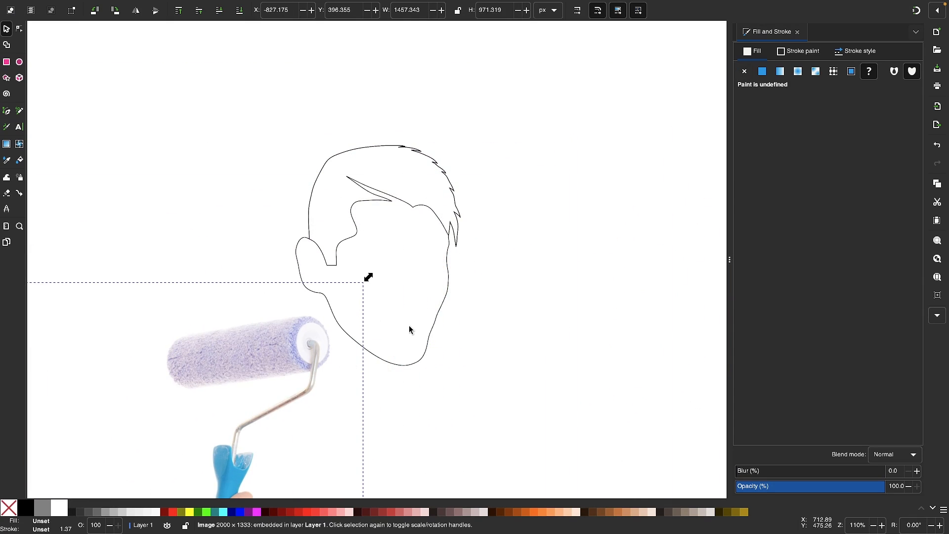
pyautogui.hscroll(-2, 409, 326)
pyautogui.hscroll(1, 409, 327)
pyautogui.hotkey('ctrl', 'z')
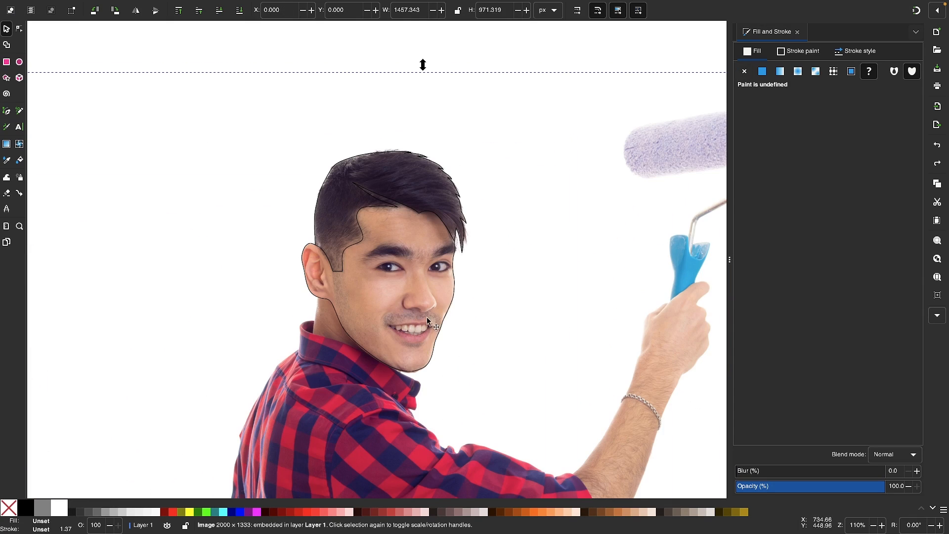
pyautogui.click(533, 48)
# - Fill the head outline with an averaged skin tone, e4a998, sampled from the cheek beneath the eye in the photo
pyautogui.scroll(3, 438, 276)
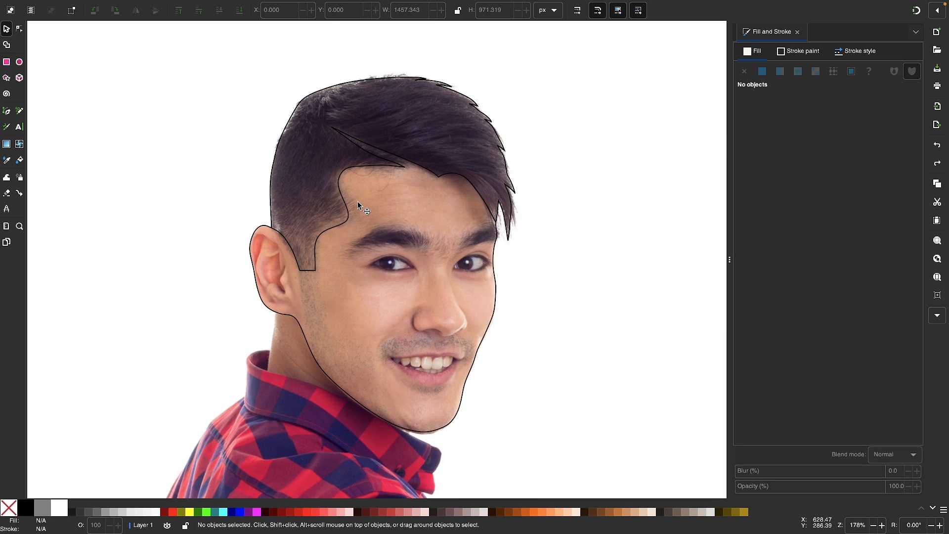
pyautogui.scroll(2, 358, 201)
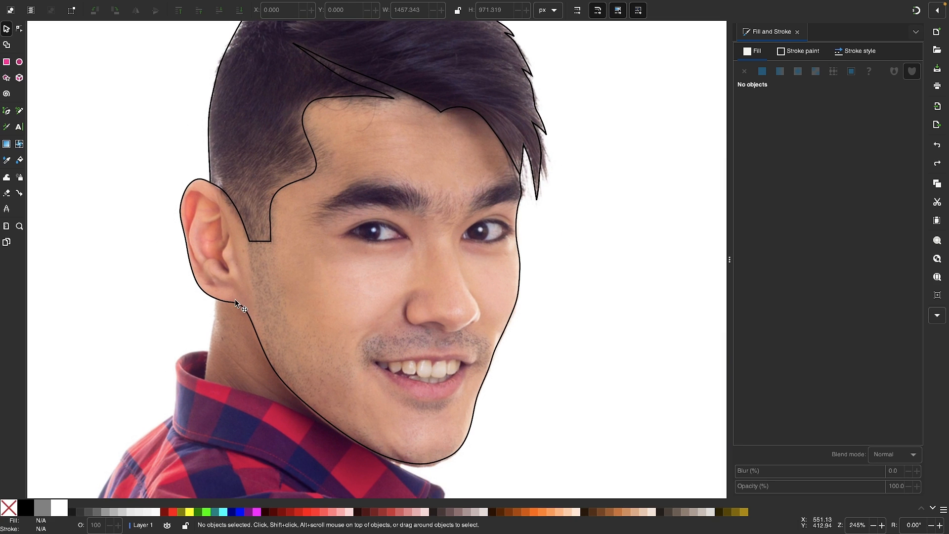
pyautogui.click(236, 302)
pyautogui.scroll(3, 273, 293)
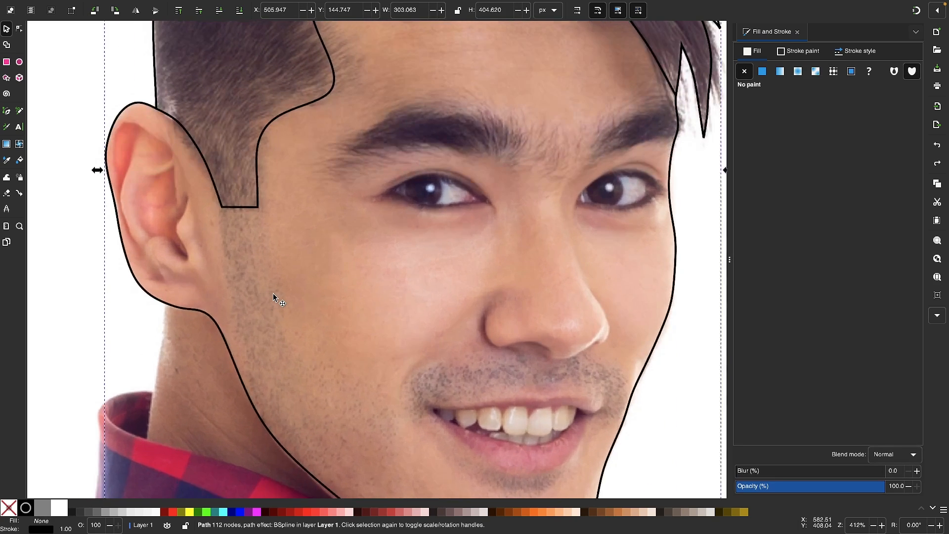
pyautogui.press('d')
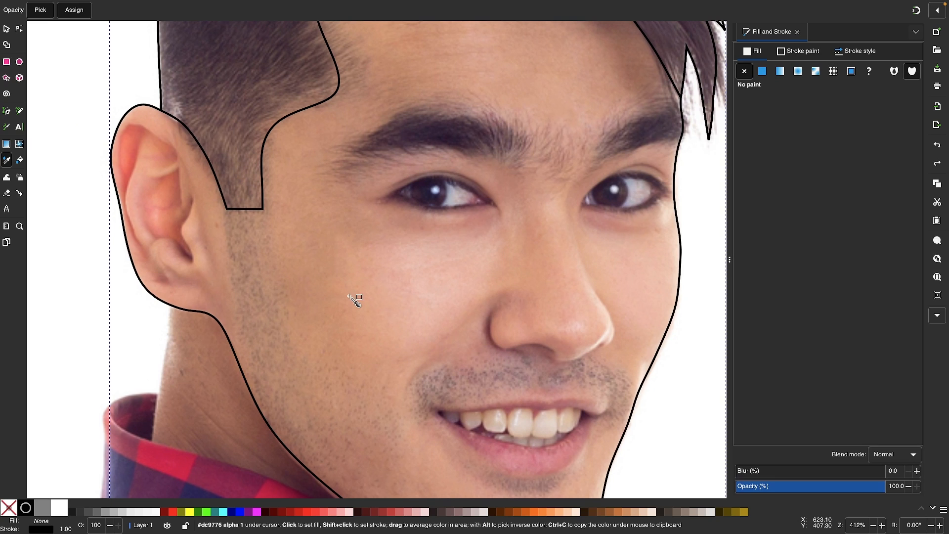
pyautogui.moveTo(361, 281)
pyautogui.mouseDown()
pyautogui.moveTo(404, 286)
pyautogui.moveTo(419, 301)
pyautogui.moveTo(413, 294)
pyautogui.mouseUp()
pyautogui.hotkey('ctrl', 'z')
pyautogui.moveTo(410, 261); pyautogui.dragTo(432, 296)
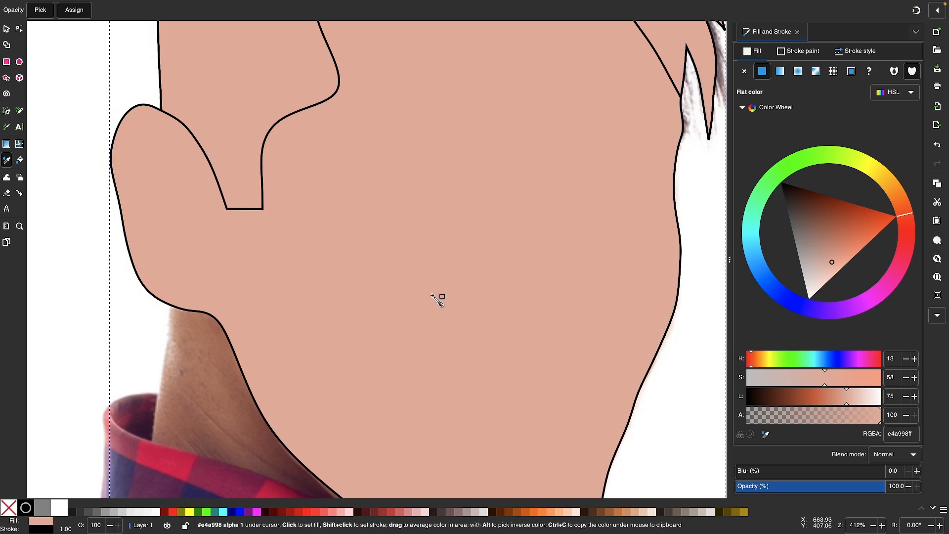
# - Lower the filled head shape to the bottom of the stacking order, beneath the photo
pyautogui.scroll(-4, 369, 208)
pyautogui.press('s')
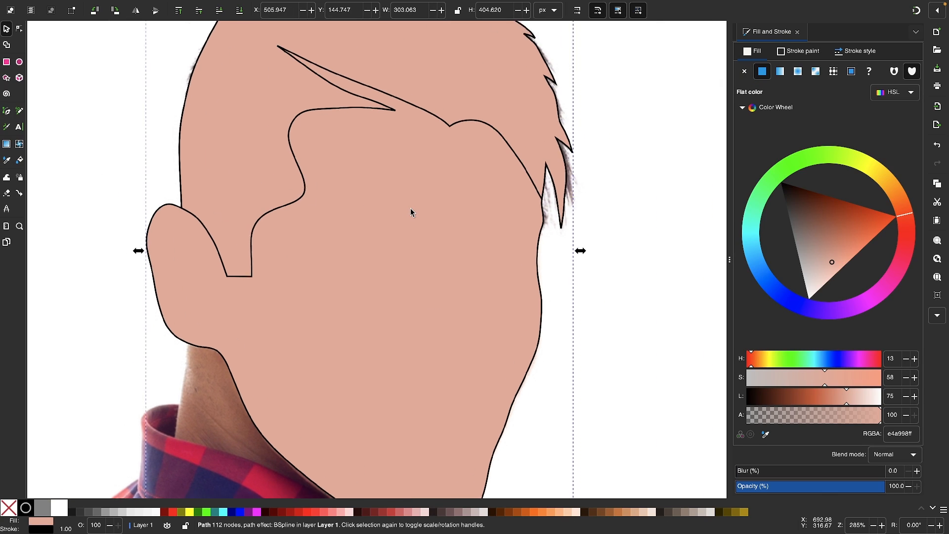
pyautogui.click(241, 11)
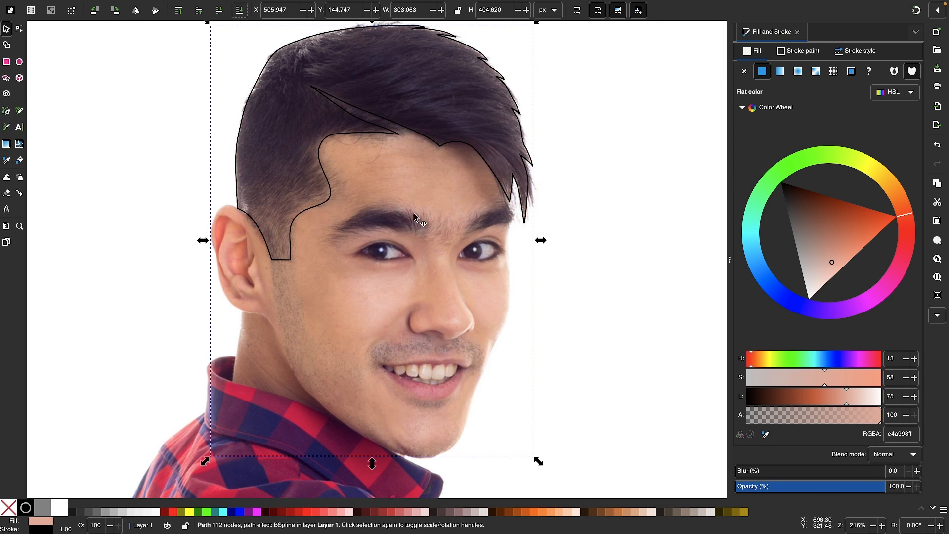
# - Fill the hair shape with an averaged dark purple, 3c2e3f, sampled from the hair in the photo
pyautogui.click(360, 131)
pyautogui.scroll(6, 360, 132)
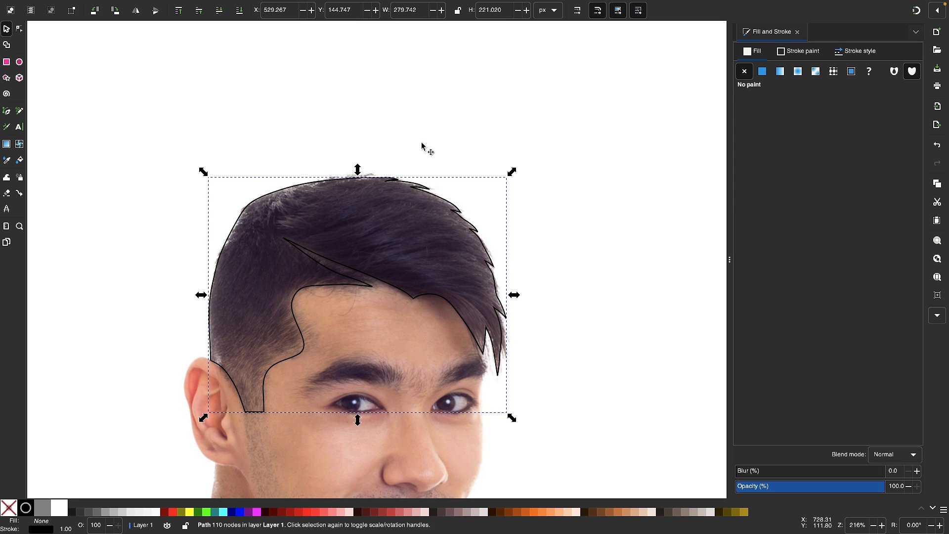
pyautogui.press('d')
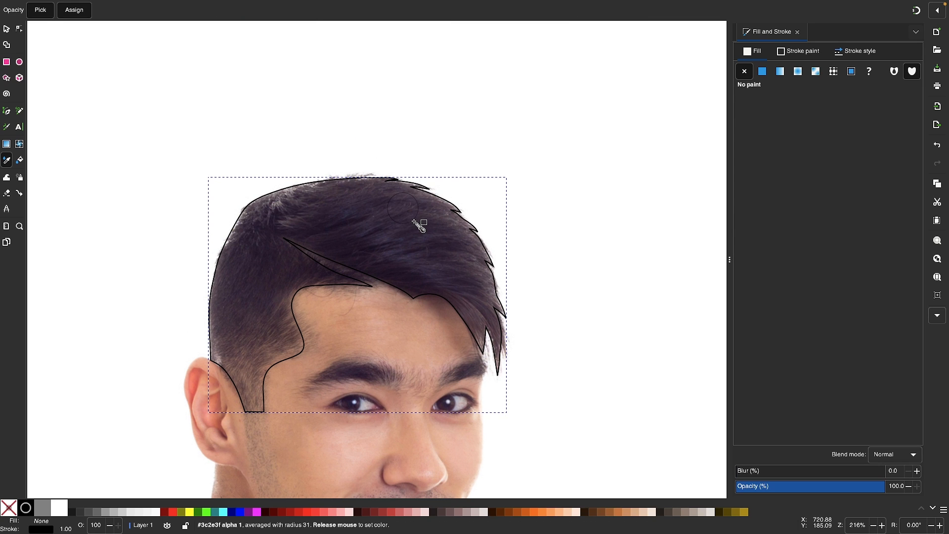
pyautogui.moveTo(414, 221); pyautogui.dragTo(397, 240)
pyautogui.keyDown('ctrl'); pyautogui.scroll(-1, 396, 240); pyautogui.keyUp('ctrl')
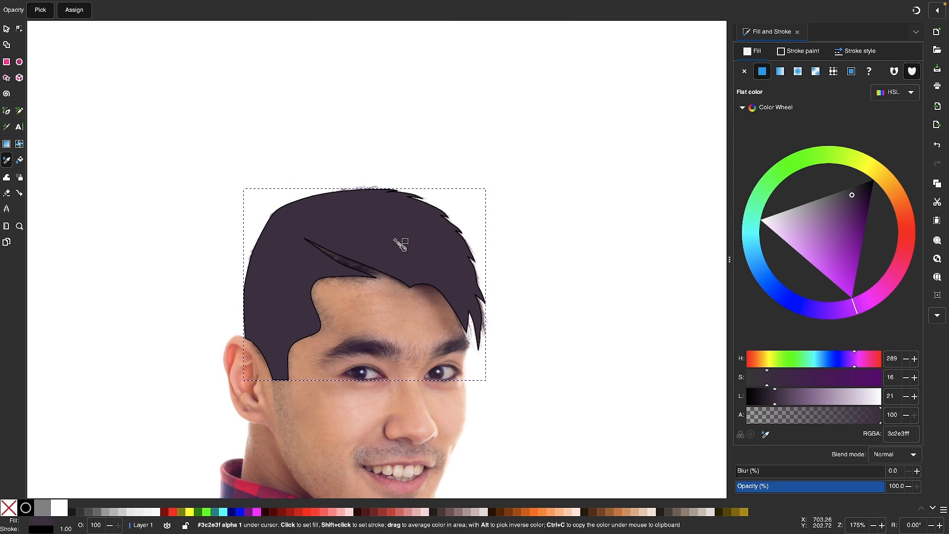
# - Set the hair shape's stroke to its own fill colour, 3c2e3f, sampled from the filled hair
pyautogui.press('s')
pyautogui.keyDown('ctrl'); pyautogui.scroll(4, 391, 231); pyautogui.keyUp('ctrl')
pyautogui.hscroll(-3, 390, 232)
pyautogui.scroll(1, 389, 231)
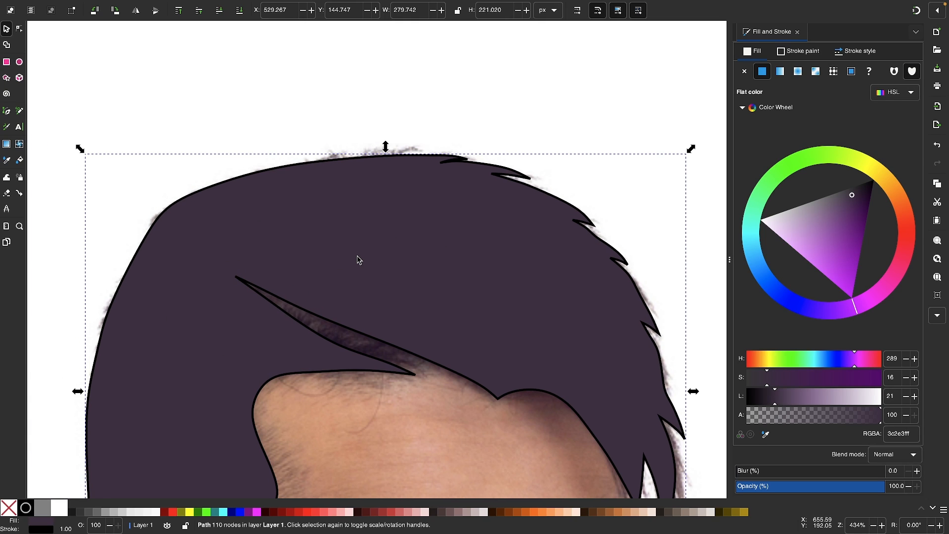
pyautogui.hscroll(2, 358, 259)
pyautogui.press('d')
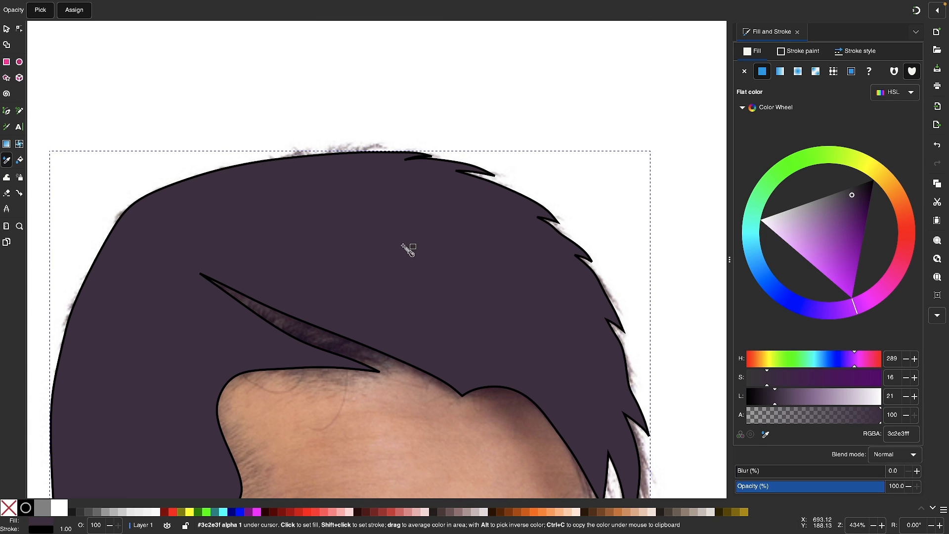
pyautogui.keyDown('shift'); pyautogui.click(424, 223); pyautogui.keyUp('shift')
pyautogui.scroll(-2, 423, 224)
pyautogui.scroll(-6, 273, 279)
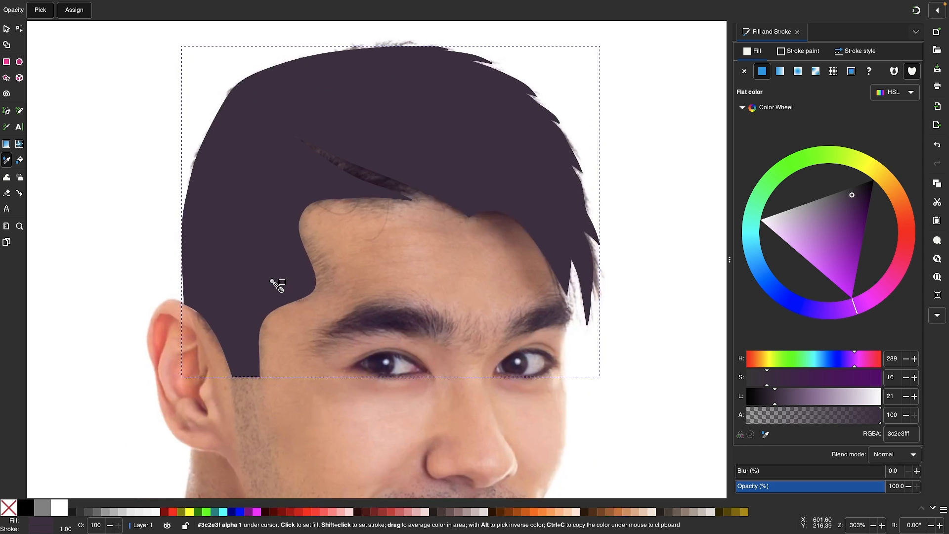
pyautogui.scroll(-1, 274, 279)
# - Send the photo to the bottom of the stack and bring it back on top to compare it with the traced shapes
pyautogui.click(6, 28)
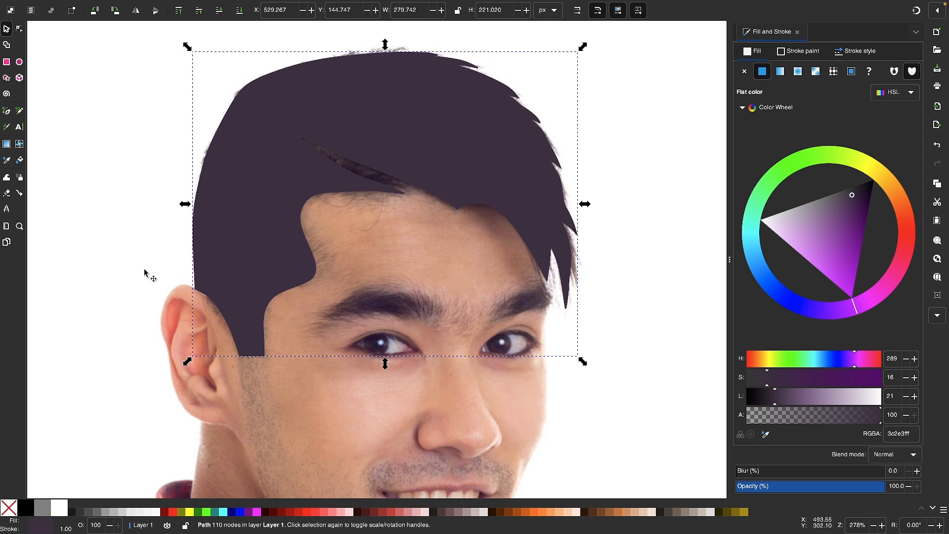
pyautogui.click(141, 223)
pyautogui.scroll(-2, 437, 302)
pyautogui.scroll(-3, 436, 303)
pyautogui.hscroll(3, 437, 302)
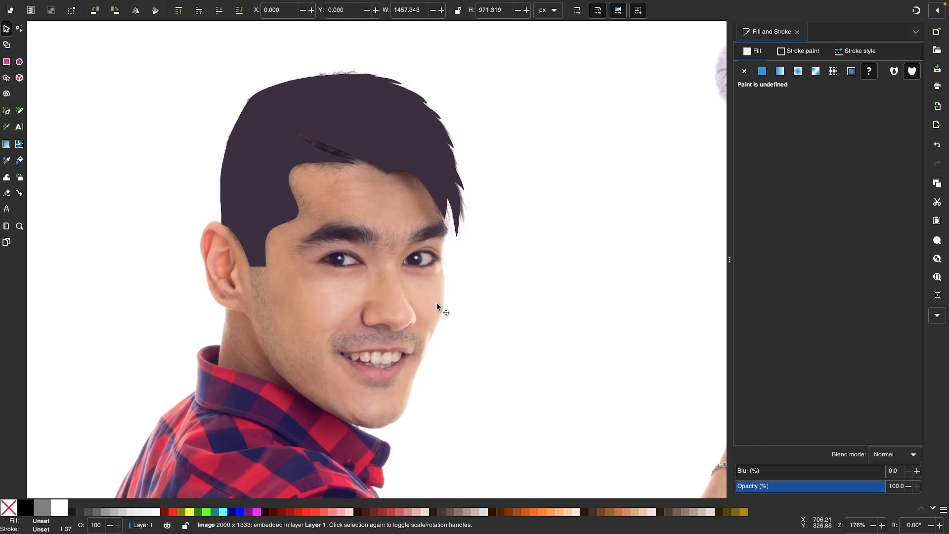
pyautogui.scroll(1, 437, 302)
pyautogui.click(234, 13)
pyautogui.click(181, 11)
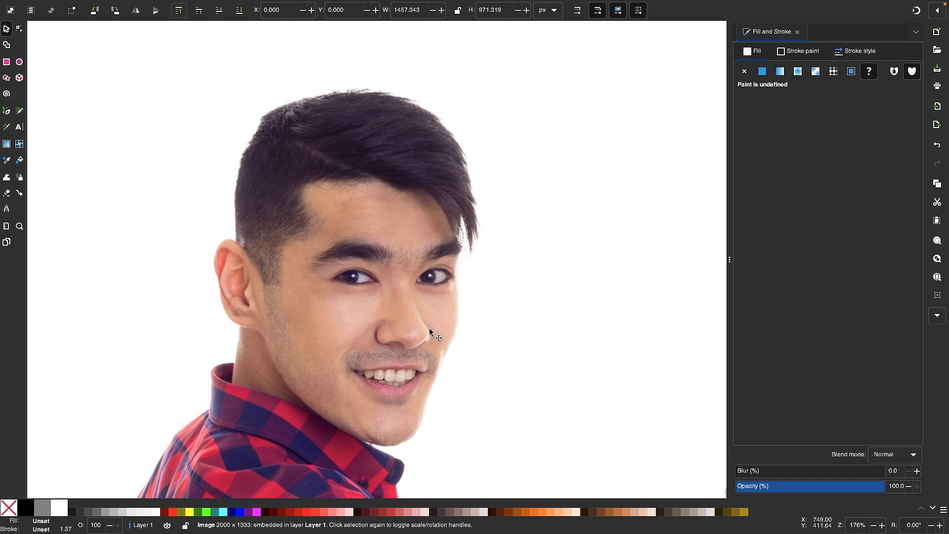
pyautogui.scroll(-1, 425, 324)
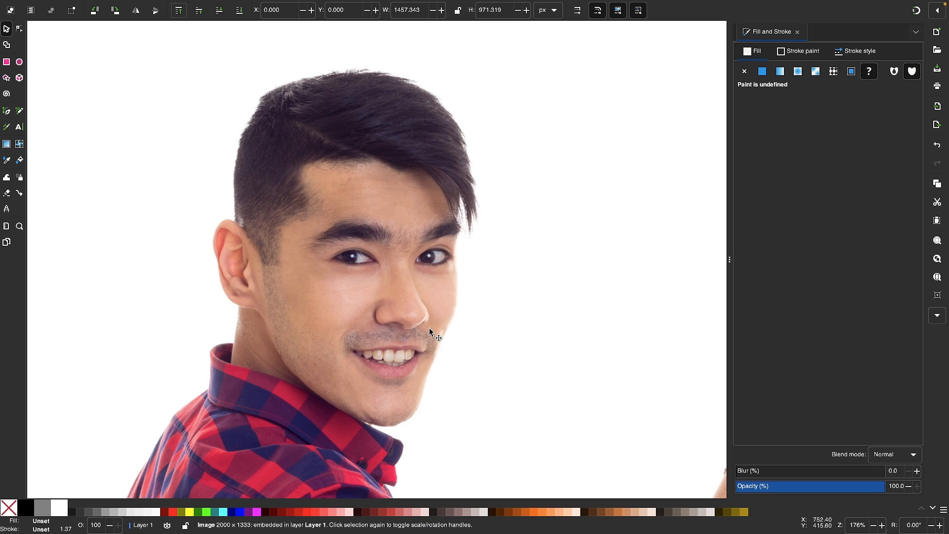
# - Lower the photo to the bottom of the stacking order, beneath the head and hair shapes
pyautogui.click(615, 241)
pyautogui.scroll(-1, 474, 212)
pyautogui.scroll(2, 474, 212)
pyautogui.hscroll(-1, 474, 212)
pyautogui.hscroll(-1, 474, 212)
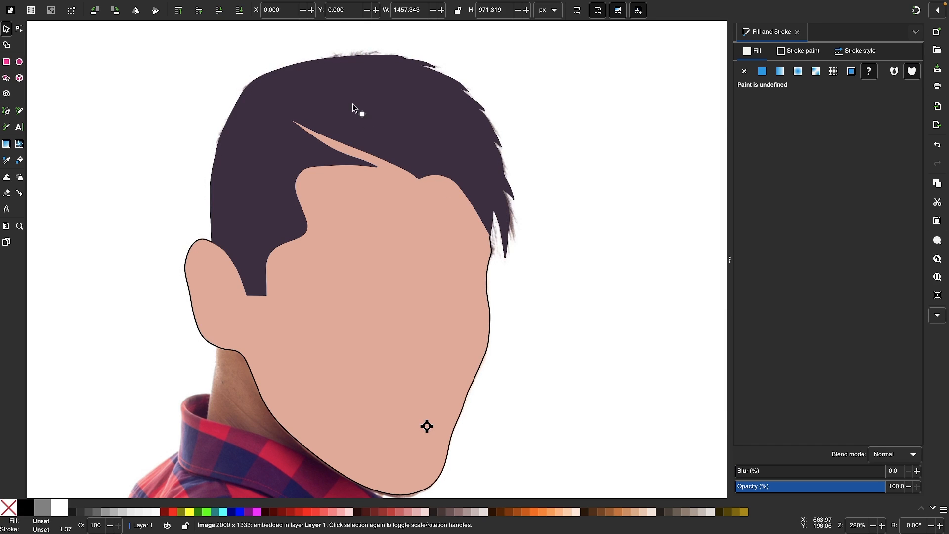
# - Set the head shape's stroke to the dark hair colour 3c2e3f, sampled from the hair shape
pyautogui.scroll(1, 348, 101)
pyautogui.scroll(-1, 348, 101)
pyautogui.hscroll(-1, 348, 101)
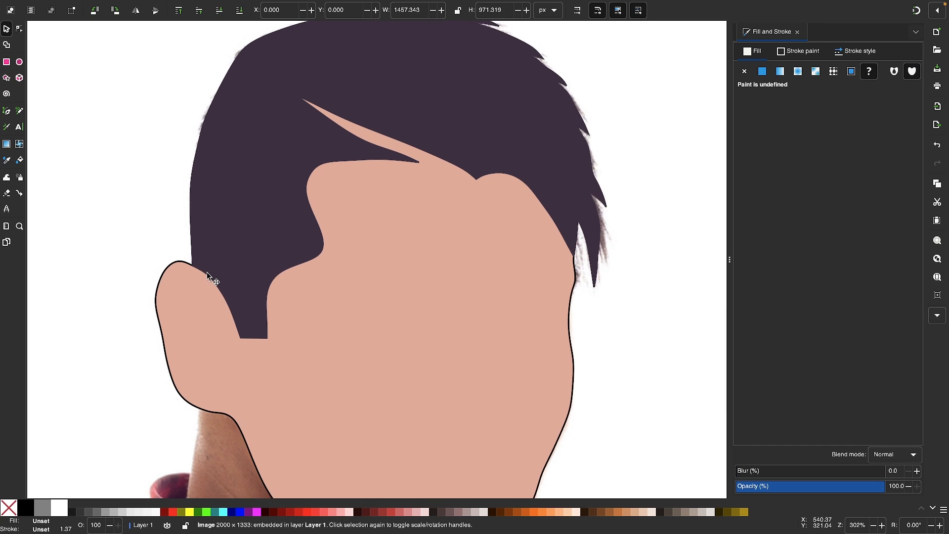
pyautogui.click(196, 302)
pyautogui.scroll(3, 169, 232)
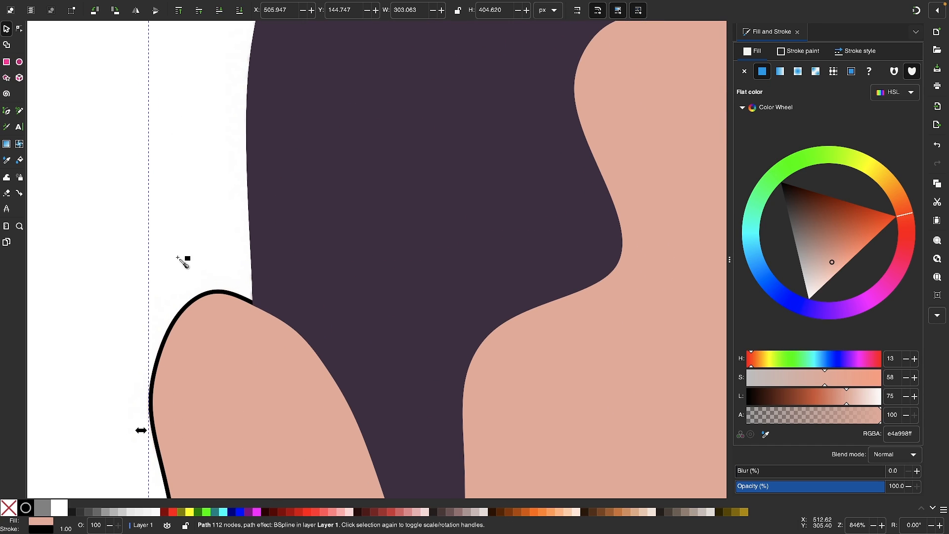
pyautogui.press('d')
pyautogui.keyDown('shift'); pyautogui.click(304, 256); pyautogui.keyUp('shift')
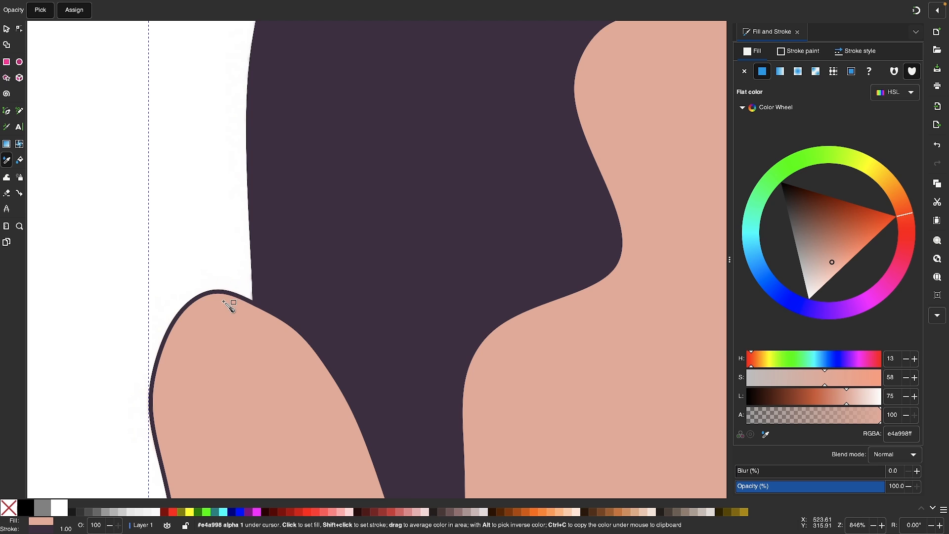
pyautogui.scroll(3, 225, 303)
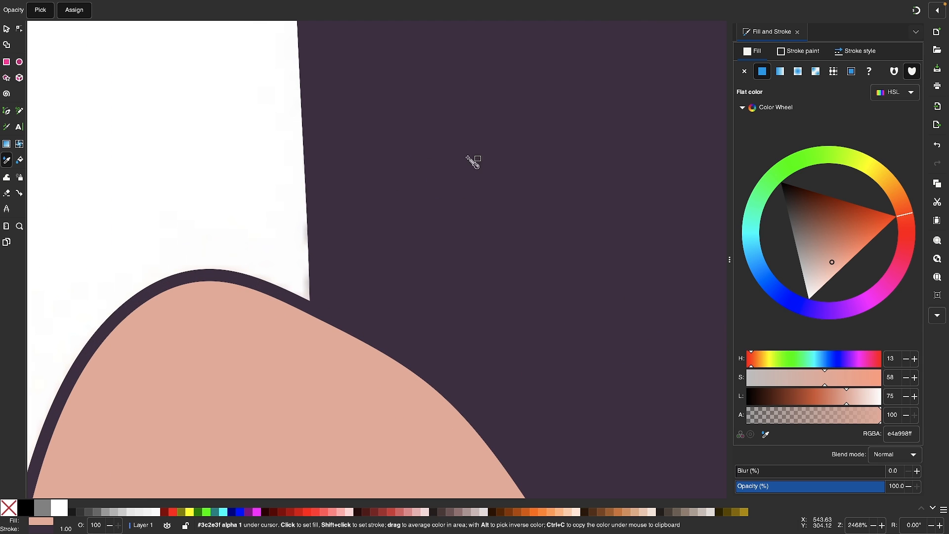
pyautogui.scroll(-2, 184, 319)
pyautogui.scroll(-6, 184, 318)
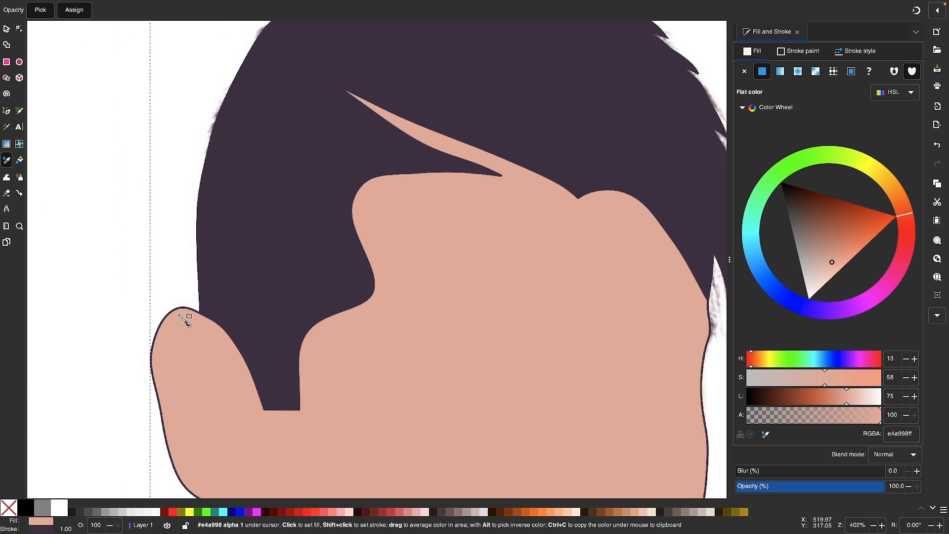
pyautogui.press('s')
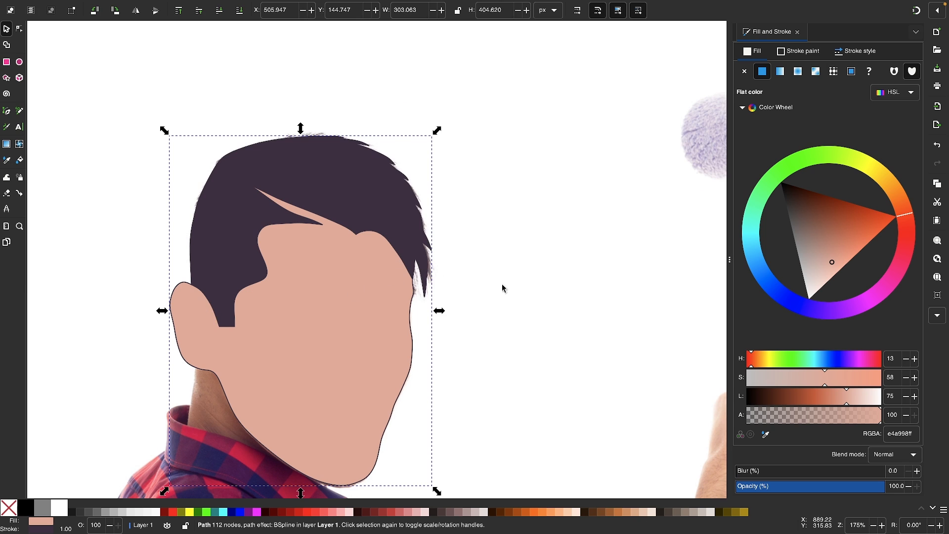
# - Raise the photo to the top of the stacking order so the eye nearer the ear can be traced
pyautogui.click(547, 255)
pyautogui.press('Home')
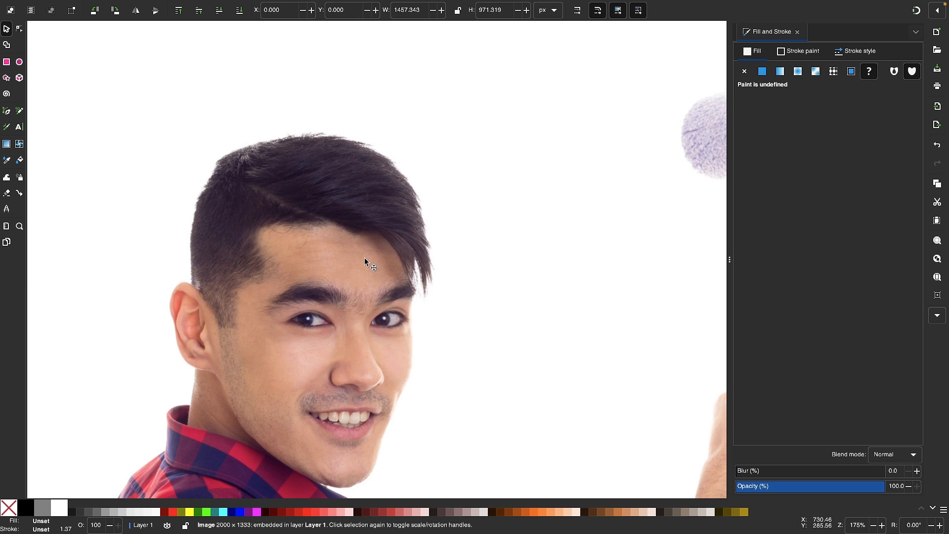
pyautogui.scroll(3, 298, 355)
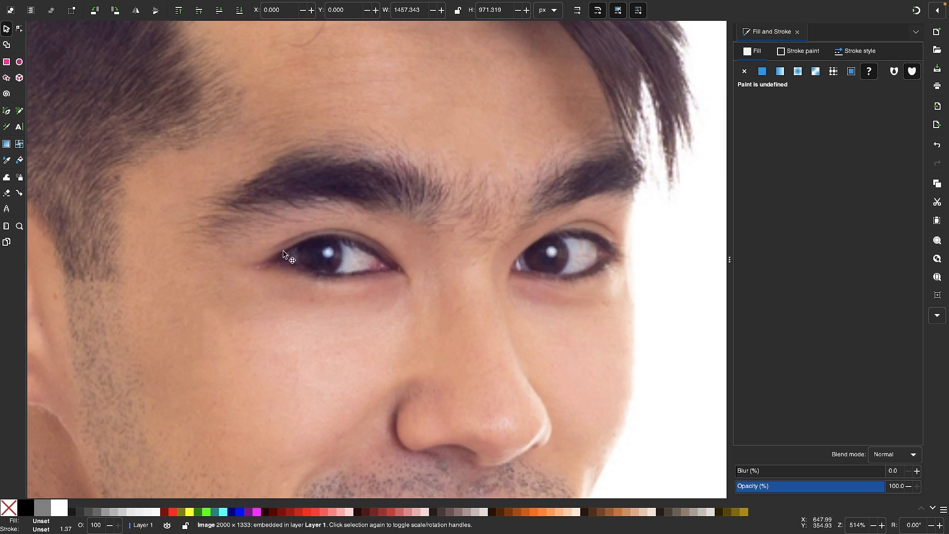
pyautogui.scroll(2, 368, 242)
pyautogui.scroll(-2, 445, 291)
pyautogui.scroll(2, 403, 311)
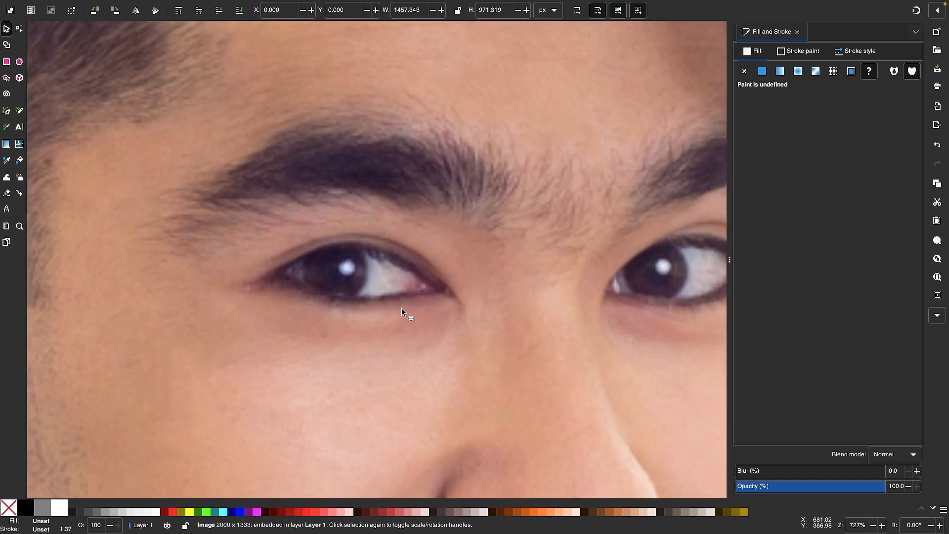
# - Trace the eye nearer the ear as a closed BSpline outline about 52 px wide and 17 px high
pyautogui.press('b')
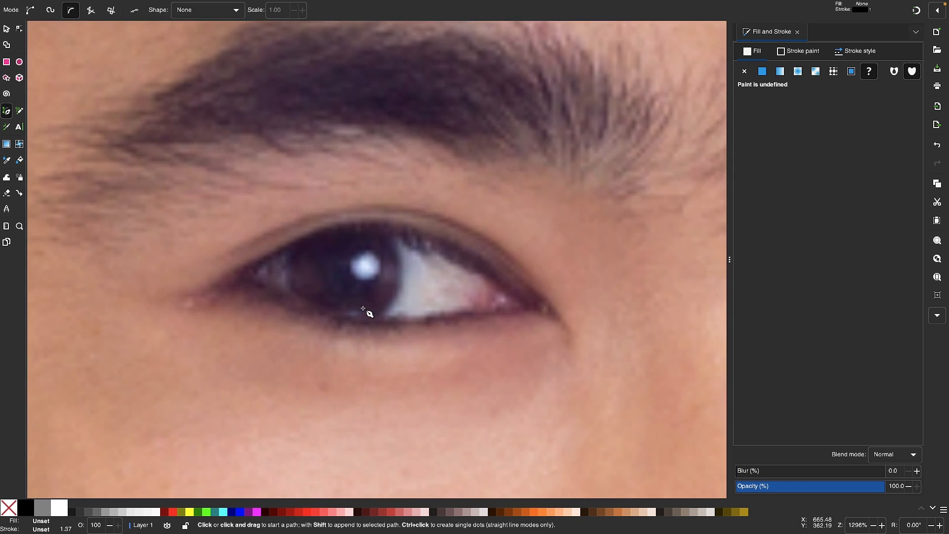
pyautogui.scroll(1, 405, 306)
pyautogui.click(529, 328)
pyautogui.click(474, 280)
pyautogui.click(413, 249)
pyautogui.click(349, 241)
pyautogui.click(296, 251)
pyautogui.click(210, 295)
pyautogui.click(342, 344)
pyautogui.click(440, 342)
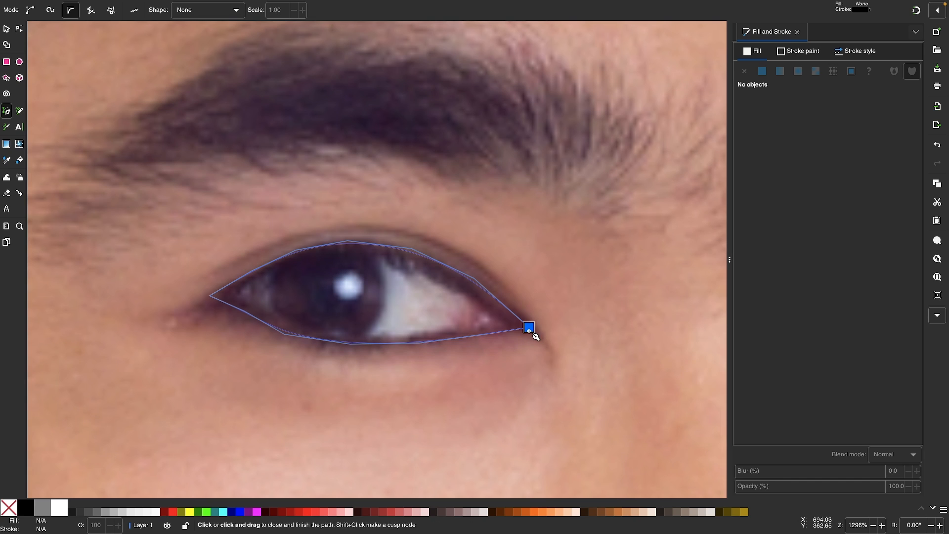
pyautogui.click(529, 327)
pyautogui.scroll(1, 489, 227)
pyautogui.click(6, 30)
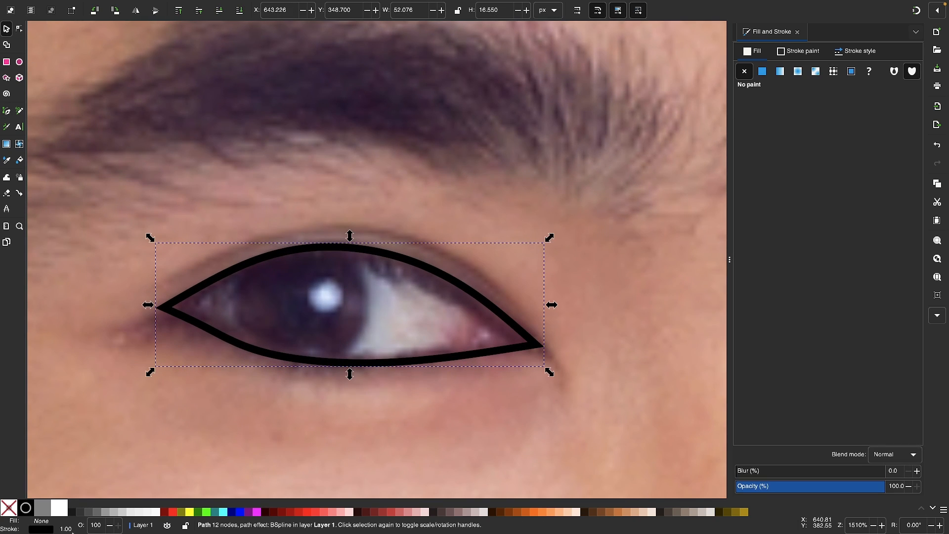
# - Fill the eye outline with white, remove its stroke, and lower it one level beneath the photo
pyautogui.click(59, 508)
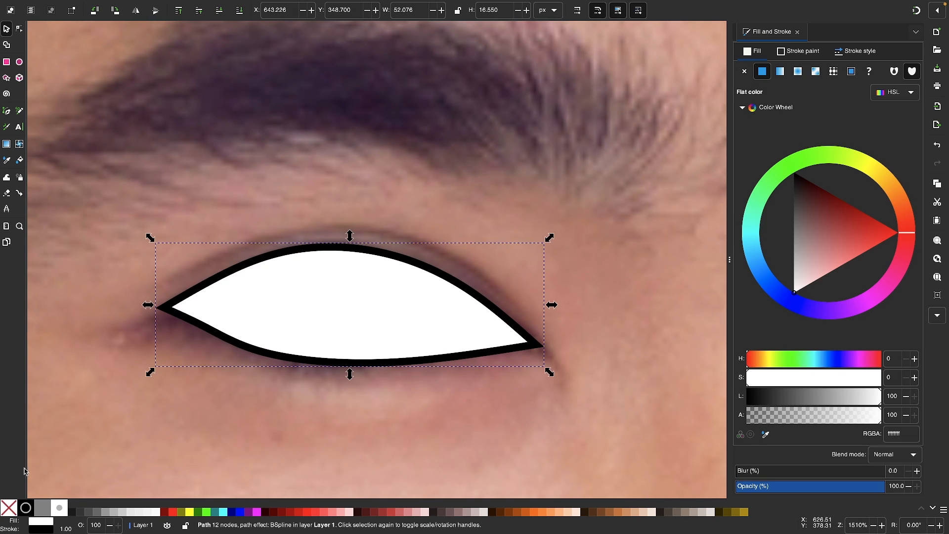
pyautogui.keyDown('shift'); pyautogui.click(8, 507); pyautogui.keyUp('shift')
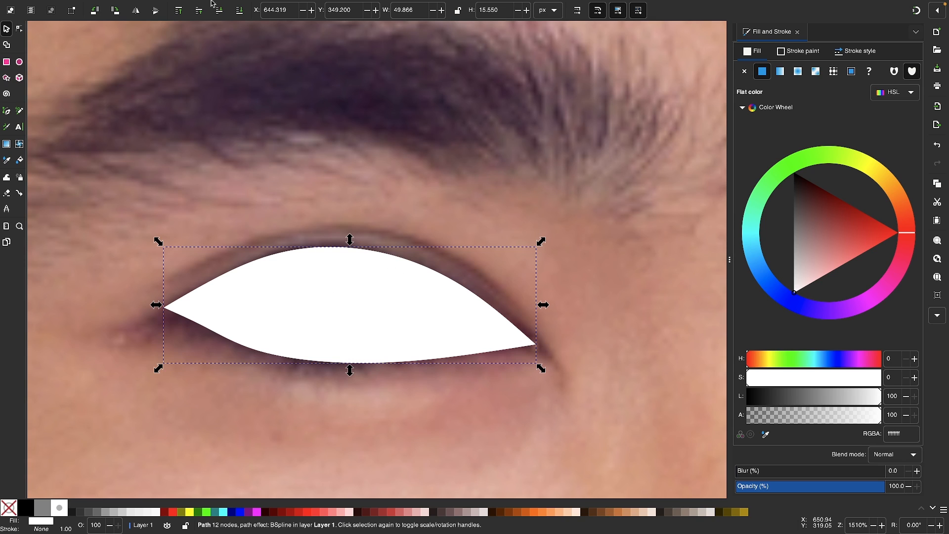
pyautogui.click(221, 11)
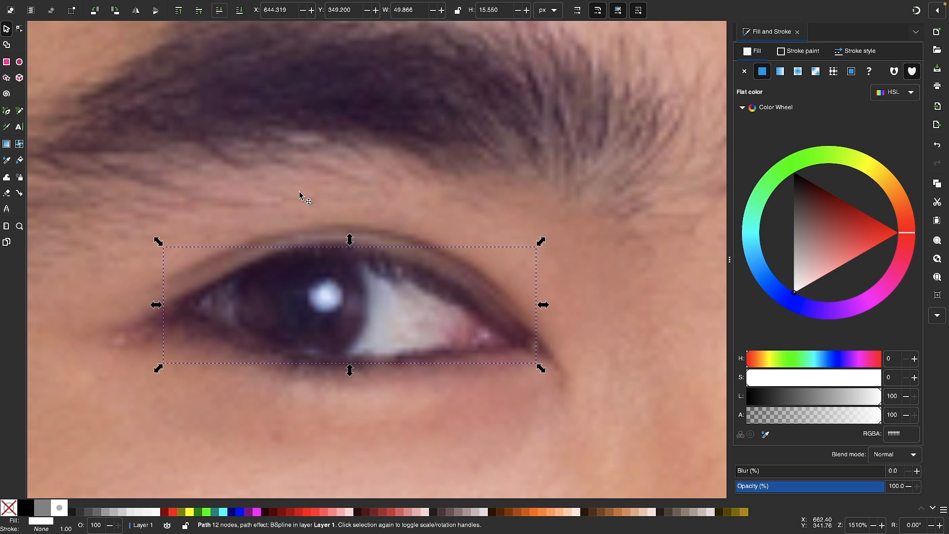
# - Draw a circle about 18.7 px across over the iris, filled with 3b2437 without stroke, and lower it beneath the photo
pyautogui.click(20, 62)
pyautogui.scroll(2, 318, 324)
pyautogui.moveTo(323, 278); pyautogui.dragTo(418, 376)
pyautogui.scroll(2, 375, 277)
pyautogui.press('s')
pyautogui.click(220, 11)
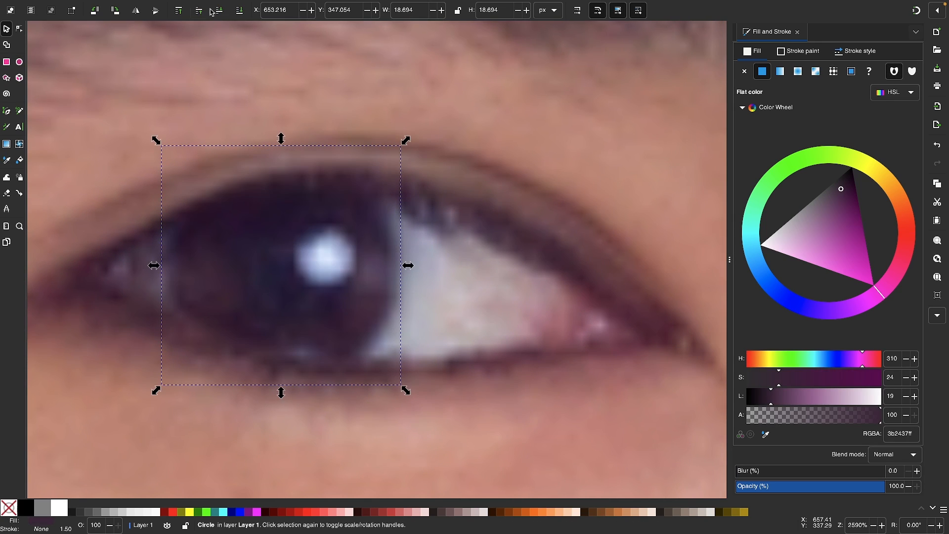
# - Duplicate the iris circle, fill the copy with black and shrink it to form the pupil at the iris centre
pyautogui.scroll(-1, 430, 72)
pyautogui.hotkey('ctrl', 'd')
pyautogui.click(25, 508)
pyautogui.moveTo(413, 229); pyautogui.dragTo(367, 227)
# - Duplicate the pupil, fill the copy with white, and shrink and move it onto the eye's light reflection
pyautogui.hotkey('ctrl', 'd')
pyautogui.click(60, 508)
pyautogui.moveTo(329, 252); pyautogui.dragTo(386, 229)
pyautogui.moveTo(439, 178); pyautogui.dragTo(409, 199)
# - Send the photo to the bottom of the stacking order, beneath the head and eye shapes
pyautogui.scroll(-2, 327, 222)
pyautogui.click(316, 148)
pyautogui.click(239, 10)
# - Trim the iris circle to the eye's shape with an Intersection against a raised duplicate of the eye white
pyautogui.click(435, 246)
pyautogui.hscroll(-2, 433, 241)
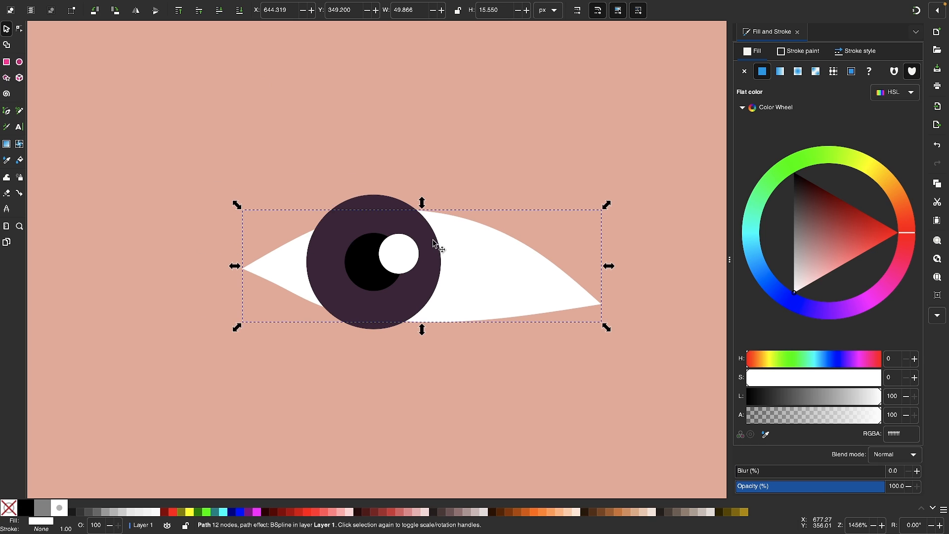
pyautogui.press('Home')
pyautogui.scroll(2, 374, 220)
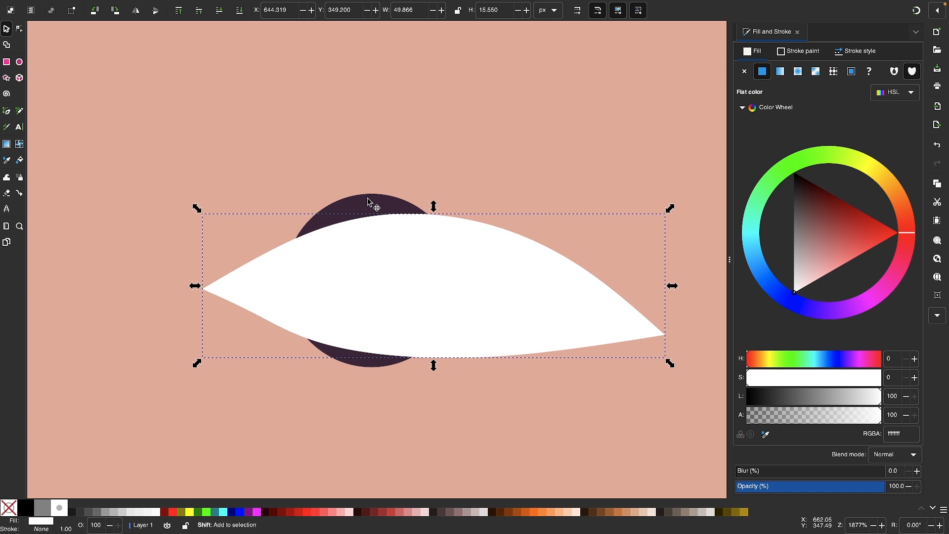
pyautogui.keyDown('shift'); pyautogui.click(369, 202); pyautogui.keyUp('shift')
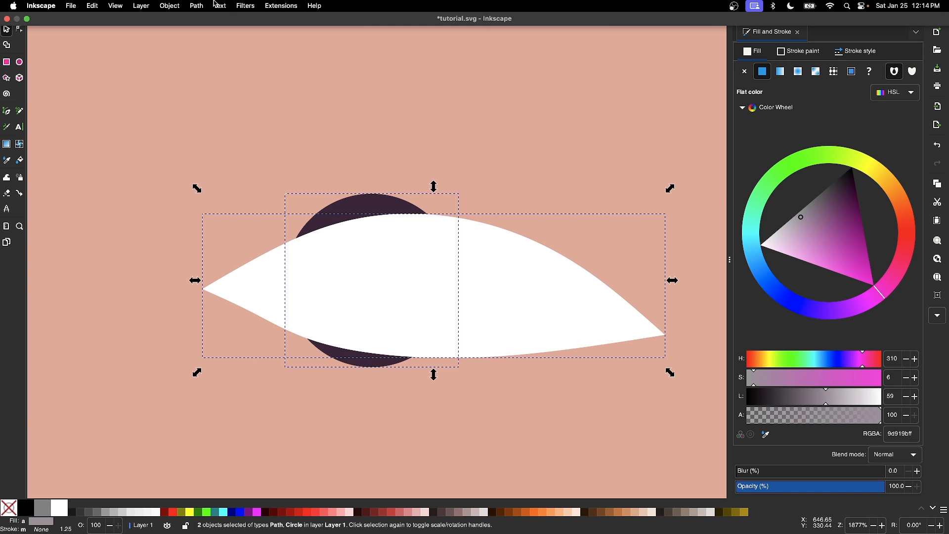
pyautogui.click(191, 9)
pyautogui.click(232, 79)
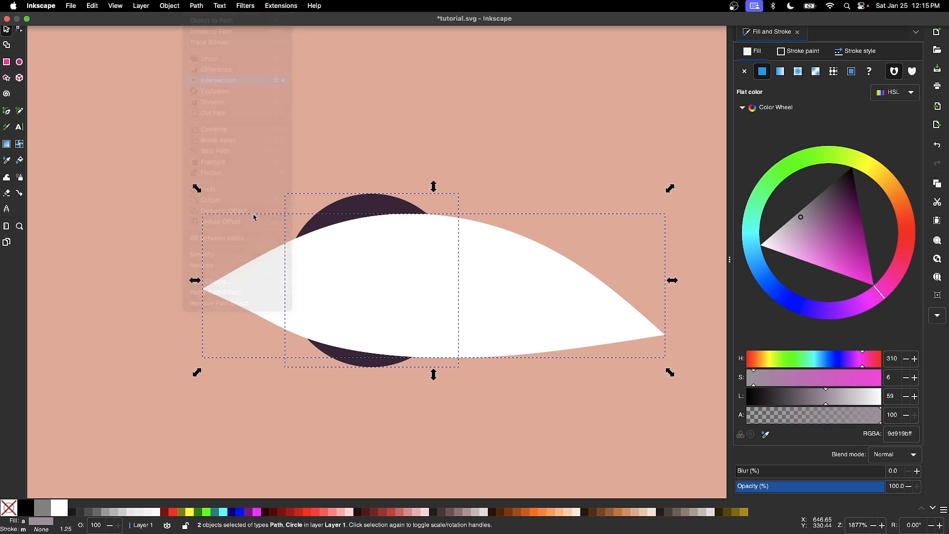
pyautogui.scroll(-2, 359, 301)
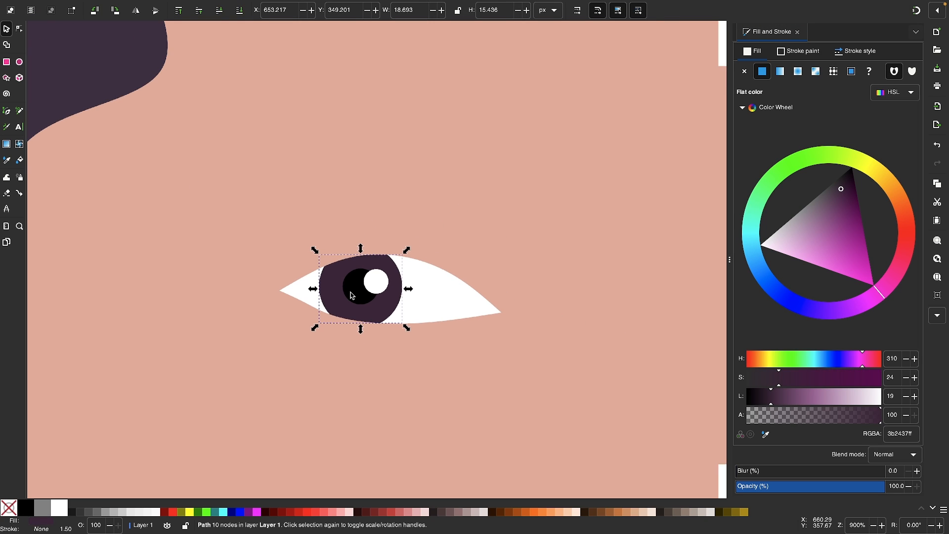
# - Duplicate the eye white as an outline with no fill and a stroke colour sampled from the dark hair
pyautogui.click(441, 313)
pyautogui.scroll(1, 427, 296)
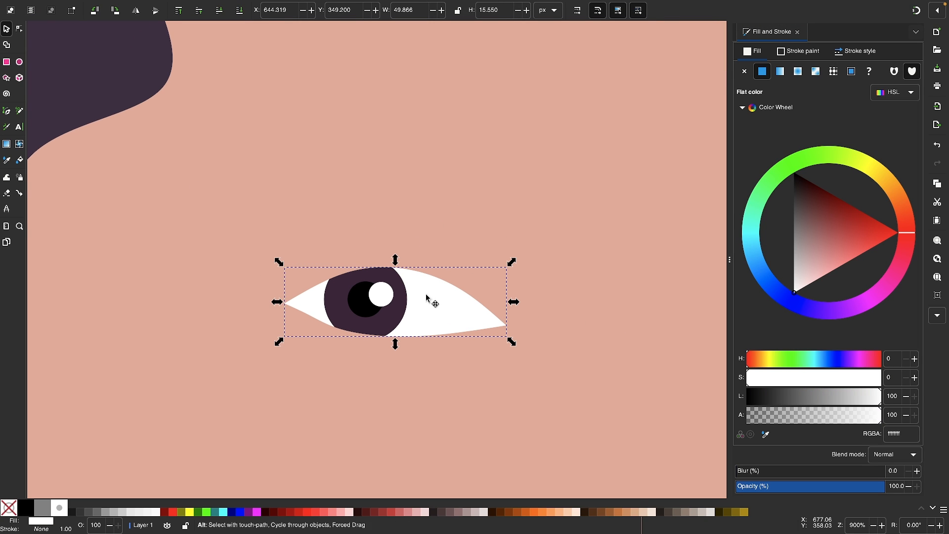
pyautogui.press('super+d')
pyautogui.scroll(2, 426, 297)
pyautogui.scroll(-2, 433, 298)
pyautogui.press('d')
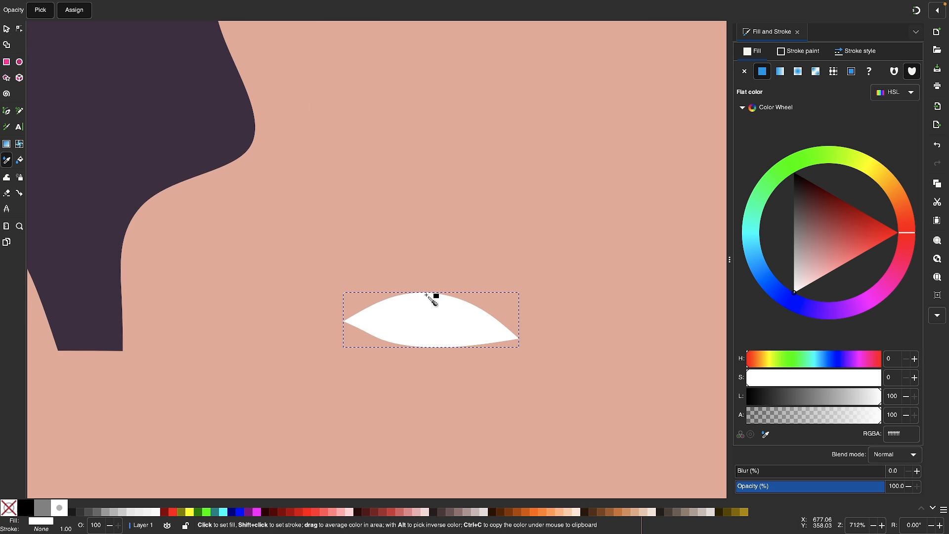
pyautogui.keyDown('shift'); pyautogui.click(190, 93); pyautogui.keyUp('shift')
pyautogui.scroll(2, 377, 241)
pyautogui.press('s')
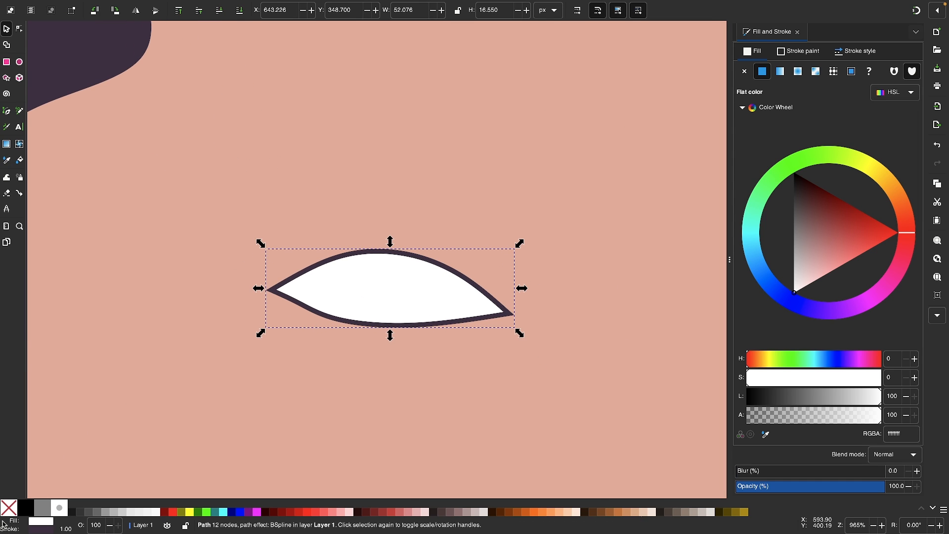
pyautogui.click(9, 507)
pyautogui.scroll(1, 368, 304)
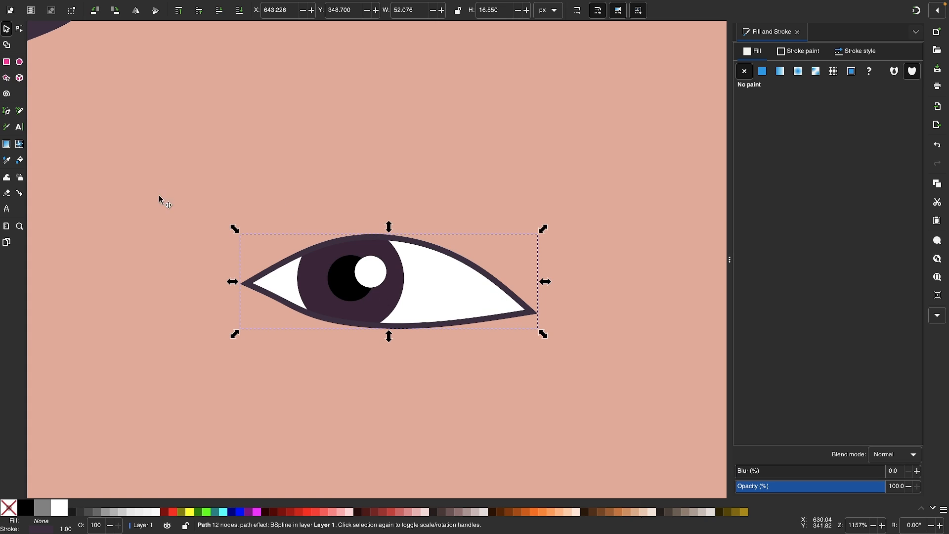
# - Set the eye outline's stroke join to round to soften its pointed corners
pyautogui.click(850, 55)
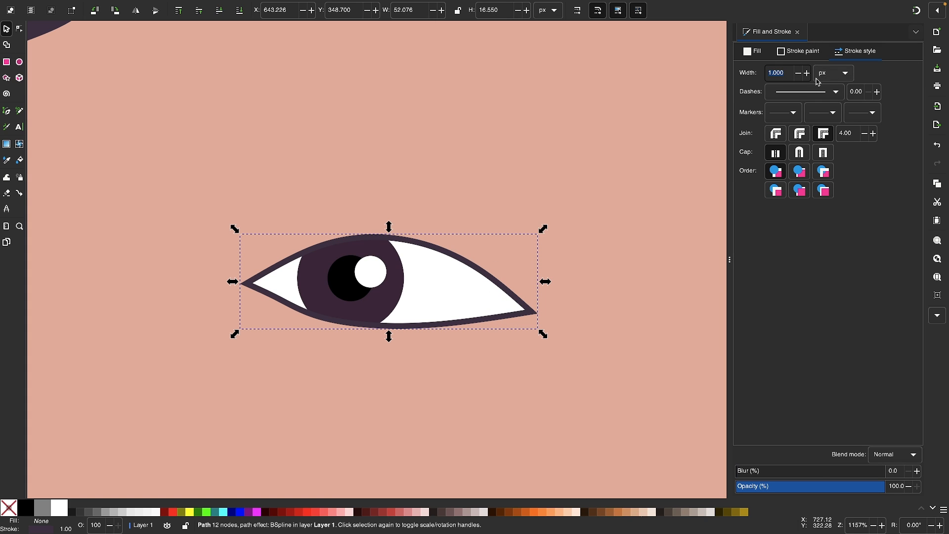
pyautogui.scroll(3, 593, 279)
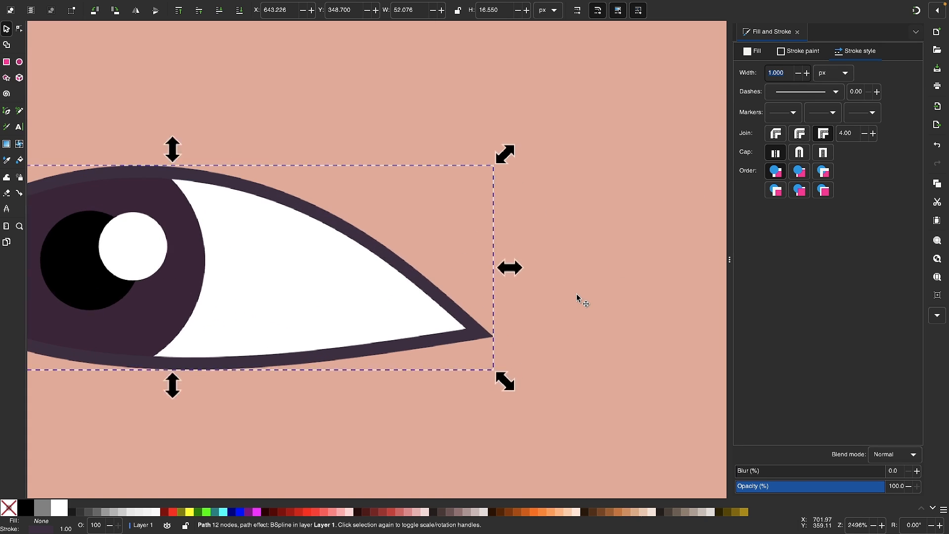
pyautogui.scroll(-1, 494, 332)
pyautogui.click(799, 134)
pyautogui.scroll(-5, 540, 235)
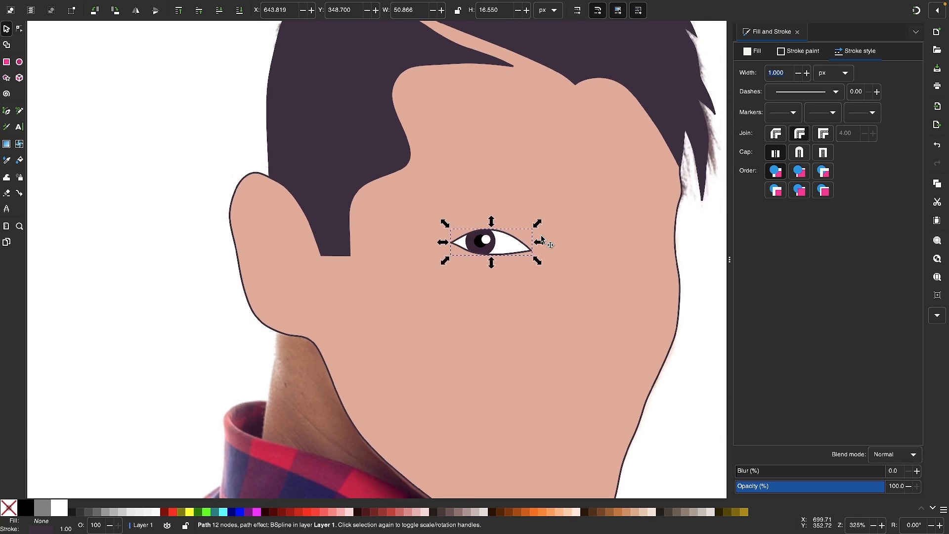
pyautogui.scroll(-2, 540, 235)
# - Raise the photo to the top to compare its hair with the traced shapes, and send it back to the bottom
pyautogui.click(625, 214)
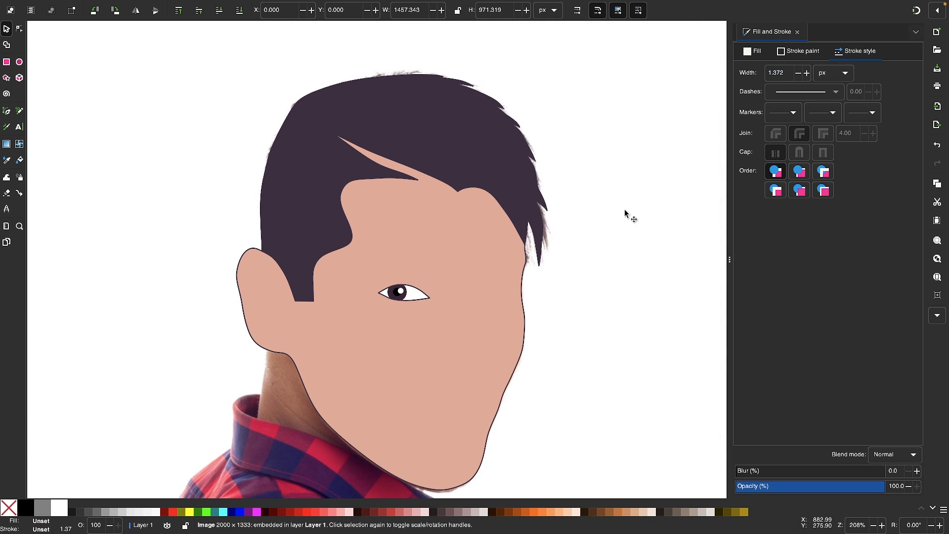
pyautogui.scroll(2, 625, 148)
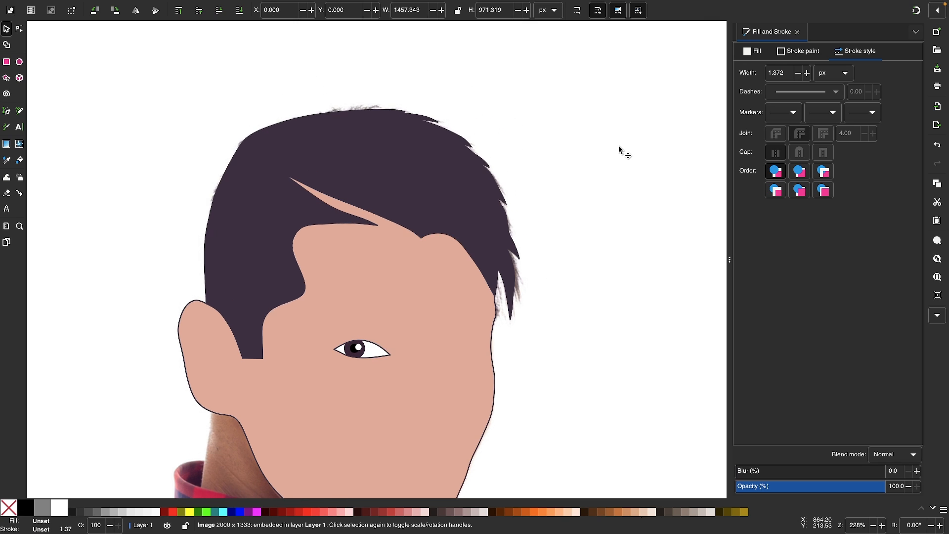
pyautogui.press('Home')
pyautogui.scroll(2, 350, 261)
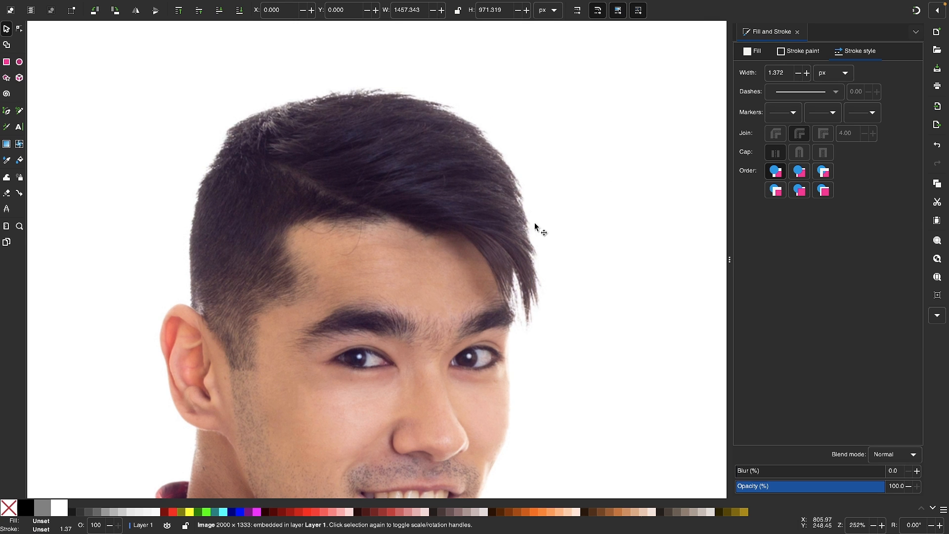
pyautogui.click(241, 11)
# - Give the hair shape a linear gradient fill fading from the dark hair colour to transparent down toward the sideburn
pyautogui.click(256, 229)
pyautogui.scroll(3, 276, 271)
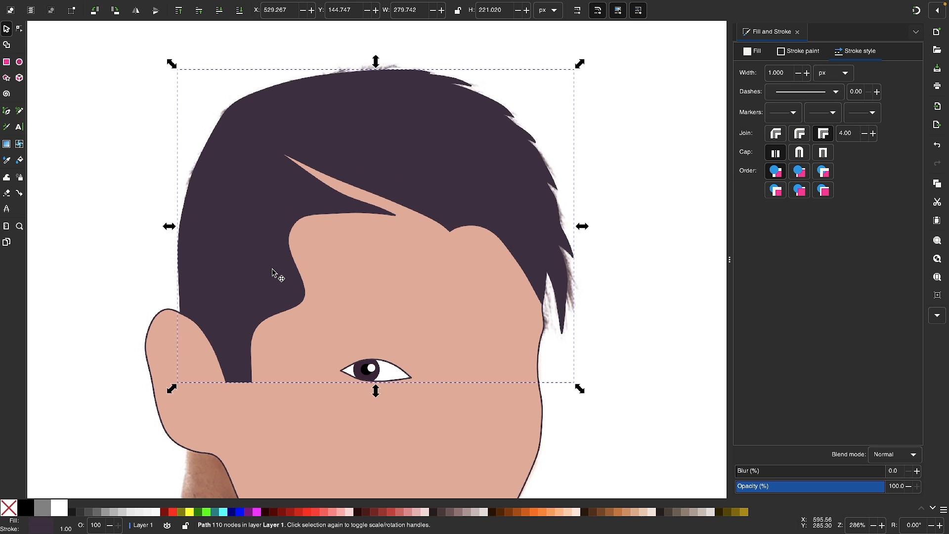
pyautogui.hscroll(-2, 276, 271)
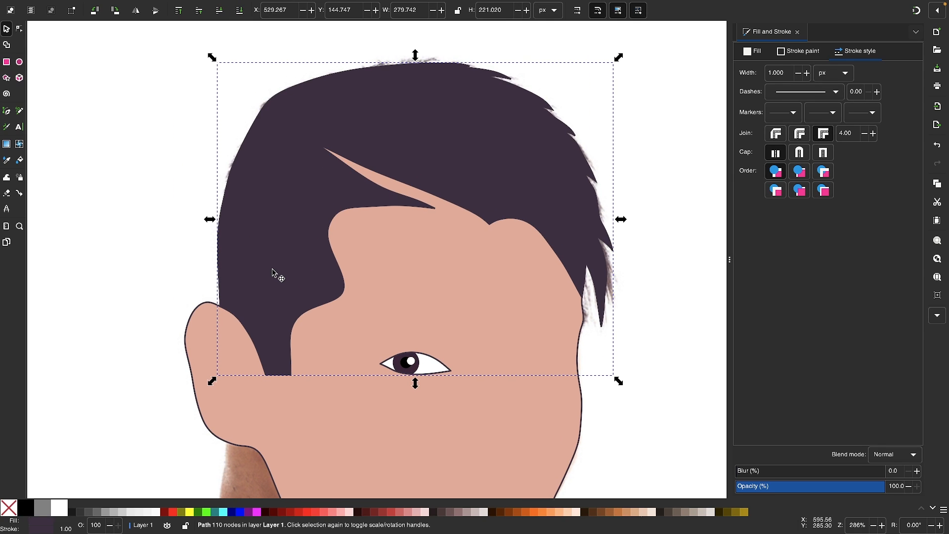
pyautogui.click(9, 147)
pyautogui.scroll(-4, 307, 299)
pyautogui.hscroll(-1, 306, 300)
pyautogui.moveTo(297, 141); pyautogui.dragTo(272, 327)
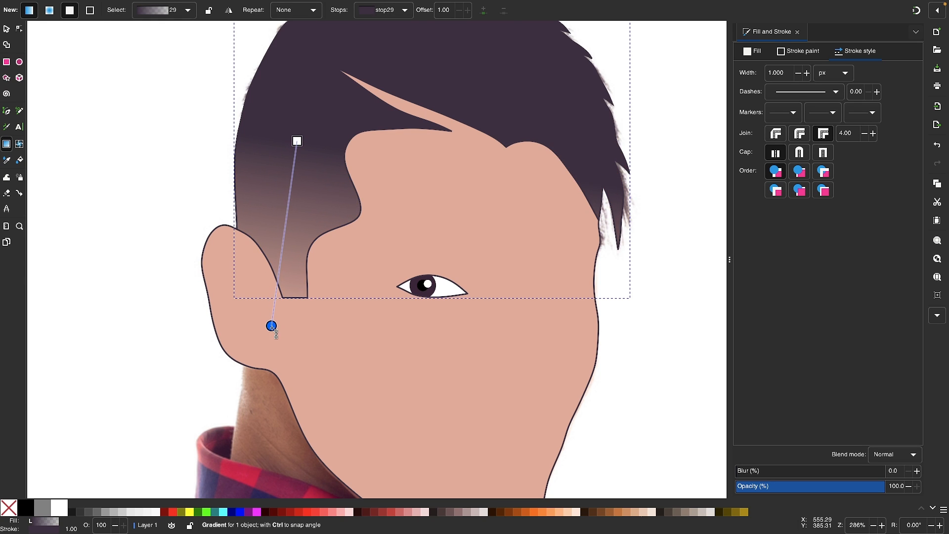
pyautogui.moveTo(297, 142); pyautogui.dragTo(297, 164)
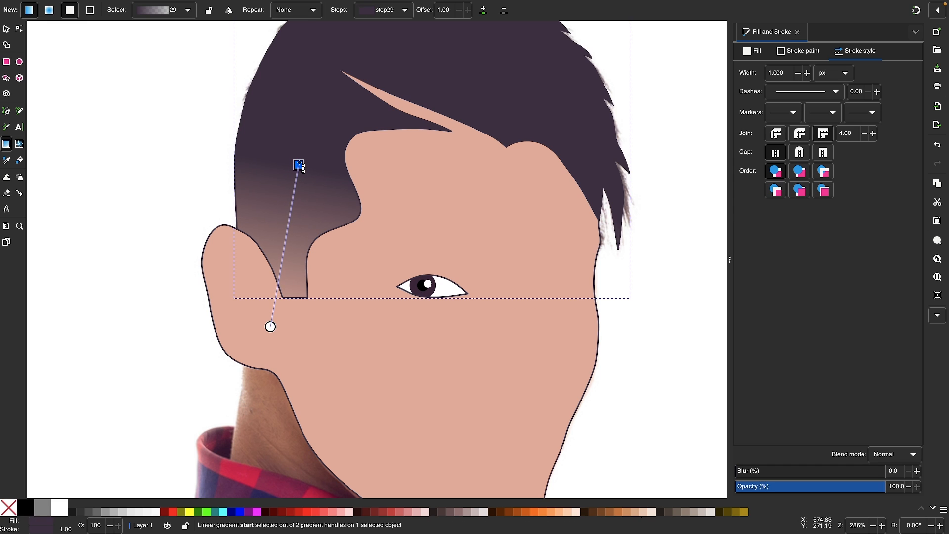
# - Remove the stroke from the gradient-filled hair shape
pyautogui.click(6, 29)
pyautogui.scroll(1, 296, 139)
pyautogui.hscroll(1, 295, 140)
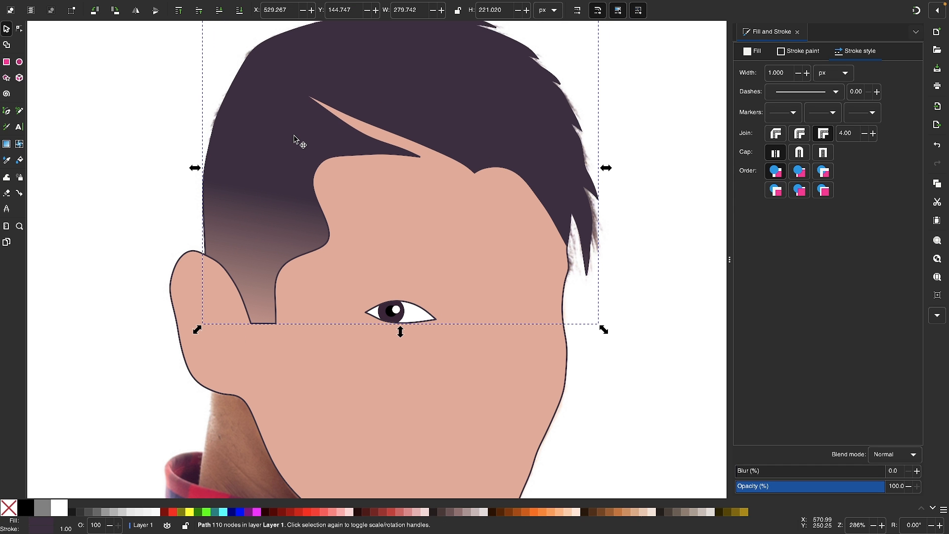
pyautogui.keyDown('shift'); pyautogui.click(8, 511); pyautogui.keyUp('shift')
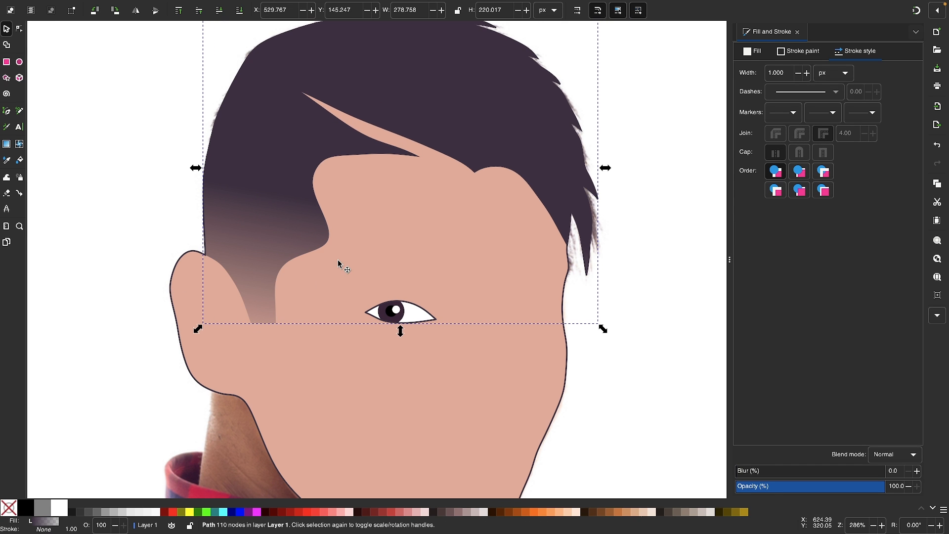
# - Bring the photo above all traced shapes to expose the remaining facial features for tracing
pyautogui.scroll(-4, 338, 265)
pyautogui.click(482, 288)
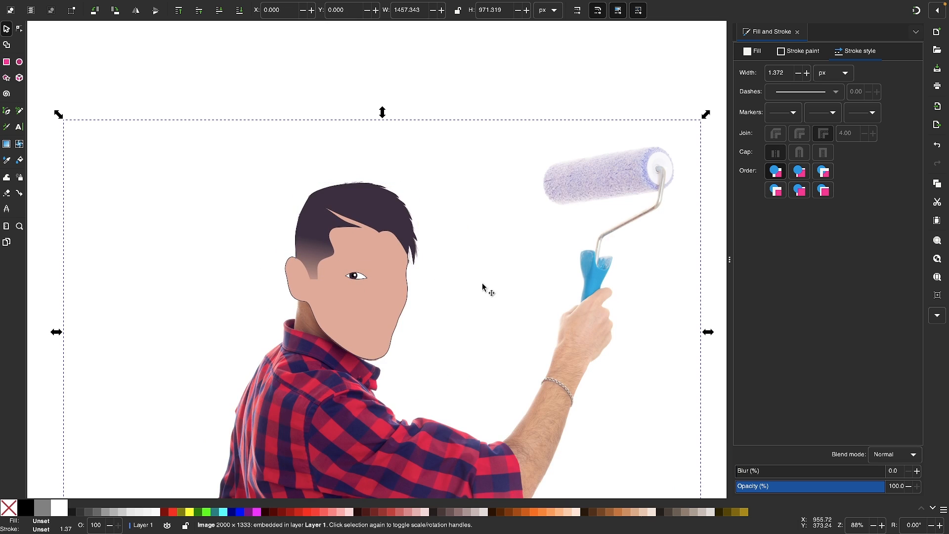
pyautogui.scroll(2, 361, 255)
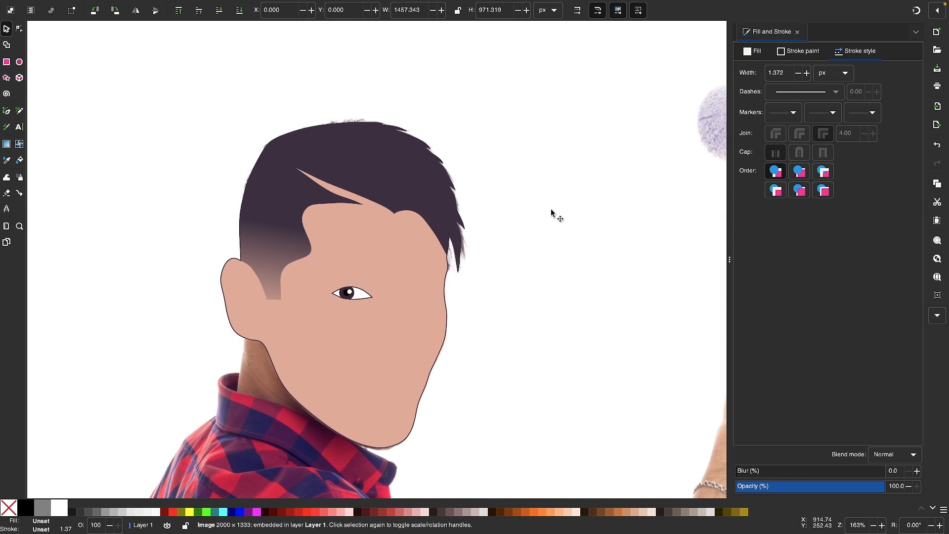
pyautogui.scroll(-1, 555, 214)
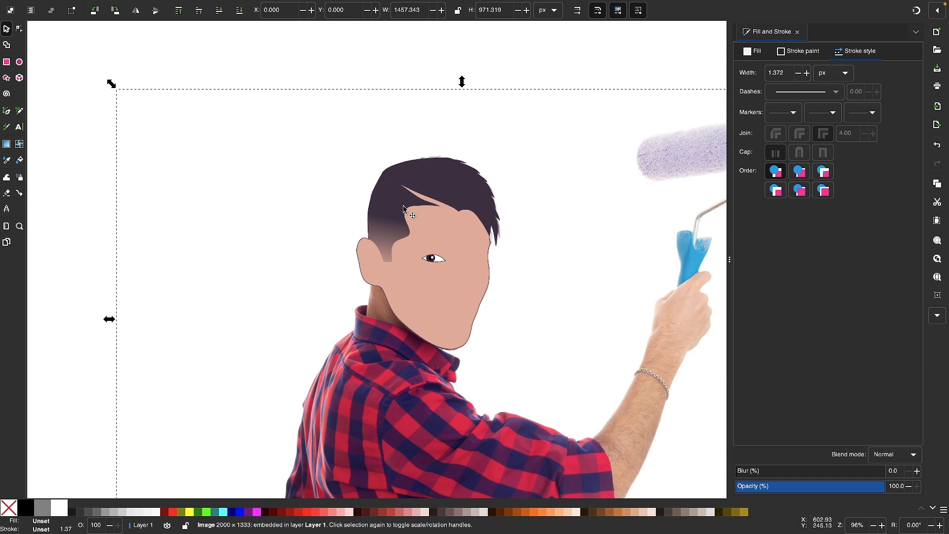
pyautogui.press('Home')
pyautogui.scroll(2, 512, 328)
pyautogui.scroll(2, 434, 188)
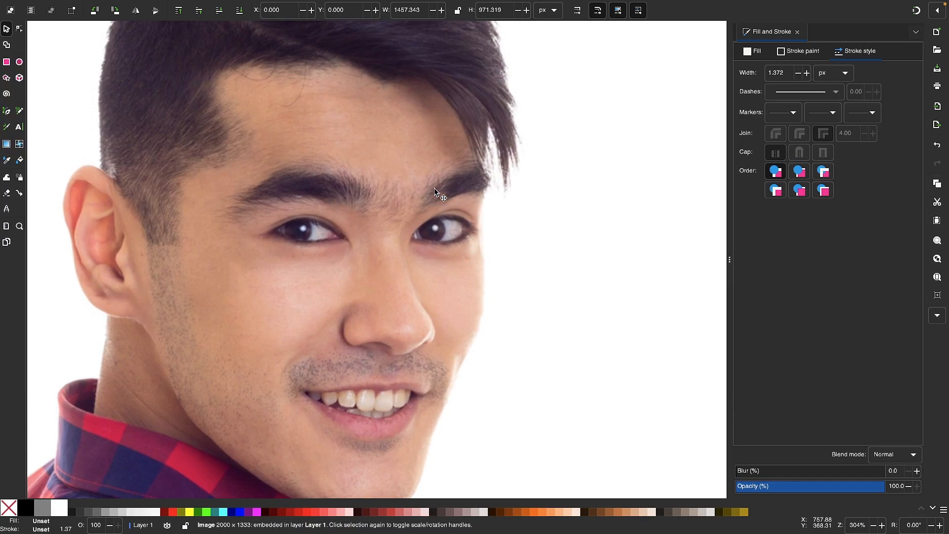
# - Trace the outline of the eye nearest the white background, about 43 by 16 px, with a curve marking off its outer corner
pyautogui.scroll(4, 444, 208)
pyautogui.press('b')
pyautogui.click(331, 311)
pyautogui.click(546, 283)
pyautogui.scroll(1, 496, 331)
pyautogui.click(457, 178)
pyautogui.press('s')
pyautogui.click(567, 258)
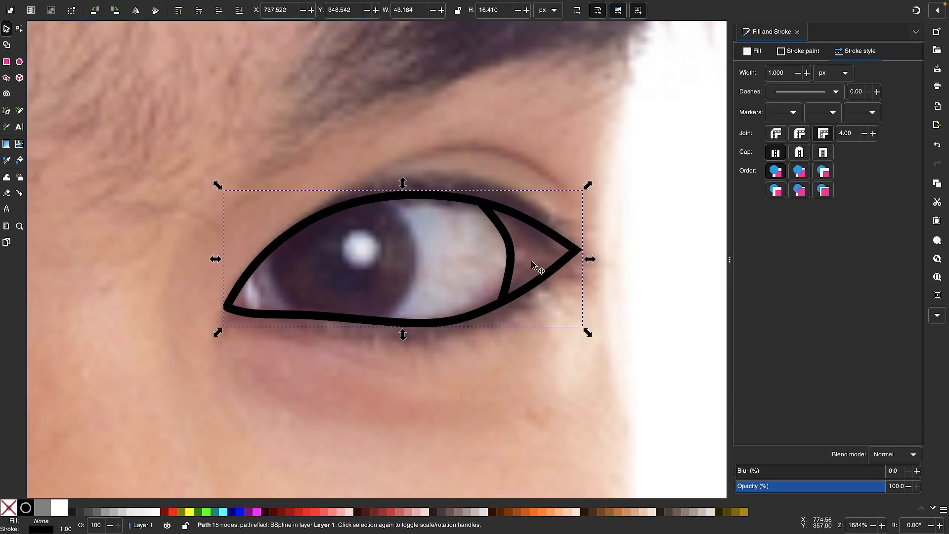
# - Fill the eye white and its outer corner dark red, and draw a black circular pupil about 7 px across with a white highlight
pyautogui.click(756, 51)
pyautogui.press('e')
pyautogui.moveTo(330, 252); pyautogui.dragTo(377, 299)
pyautogui.press('End')
pyautogui.click(482, 285)
pyautogui.press('d')
pyautogui.click(66, 280)
pyautogui.scroll(1, 468, 348)
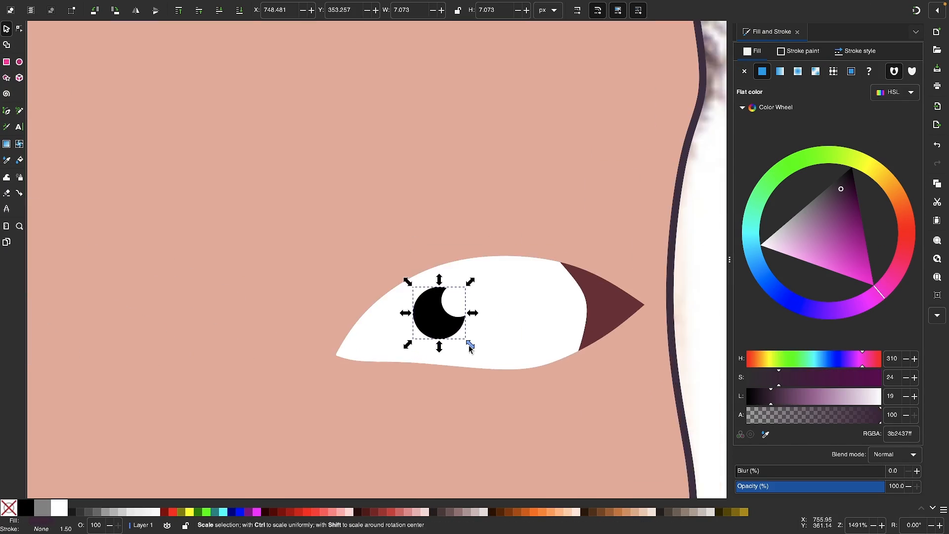
# - Enlarge the dark purple iris circle around the pupil and duplicate the eye shape to clip the iris inside the eye
pyautogui.moveTo(470, 345); pyautogui.dragTo(499, 373)
pyautogui.scroll(-2, 499, 296)
pyautogui.click(564, 300)
pyautogui.hotkey('ctrl', 'd')
pyautogui.scroll(-4, 445, 333)
# - Raise the photo above all traced shapes to expose the nose for tracing
pyautogui.click(584, 318)
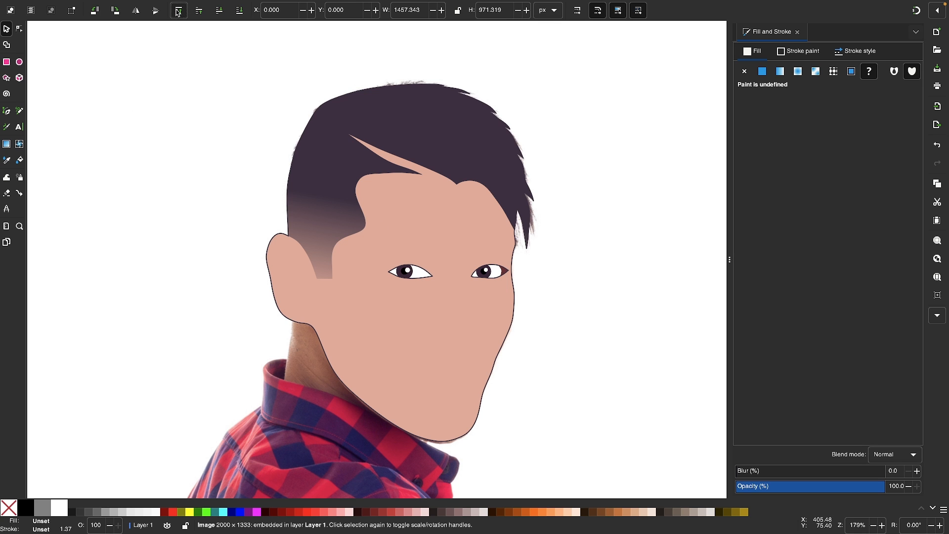
pyautogui.click(178, 11)
pyautogui.scroll(3, 483, 316)
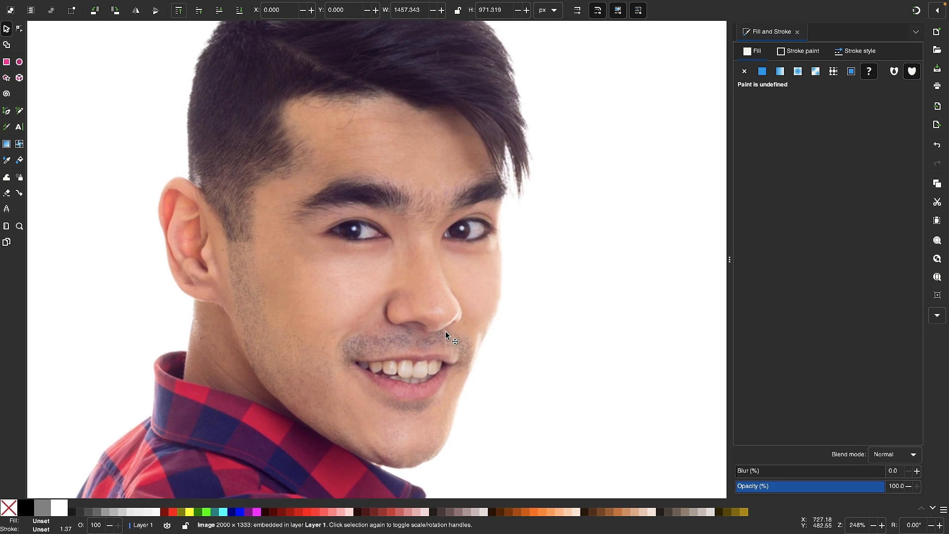
pyautogui.scroll(3, 445, 334)
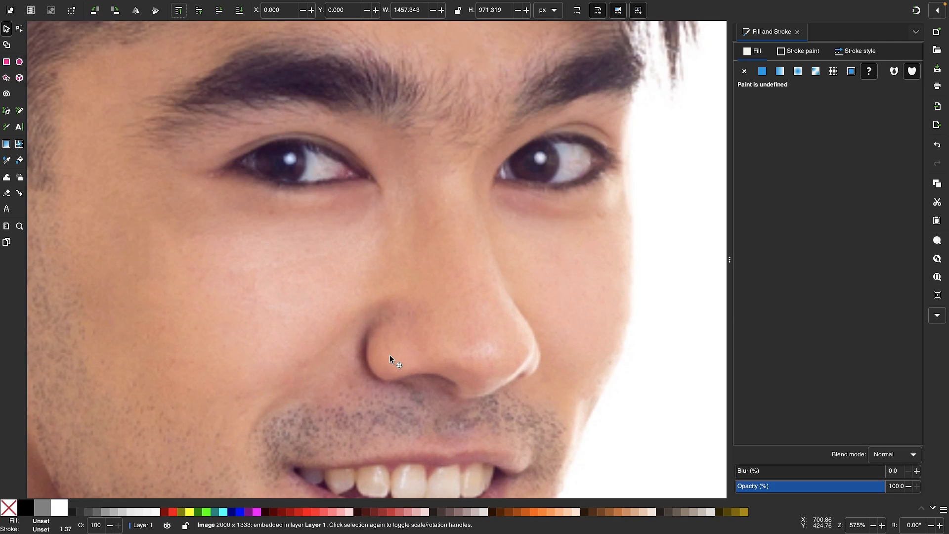
# - Trace the nose as one open curve, about 59 by 93 px, from the near nostril along the underside and up the far side of the bridge
pyautogui.press('n')
pyautogui.press('b')
pyautogui.scroll(1, 366, 336)
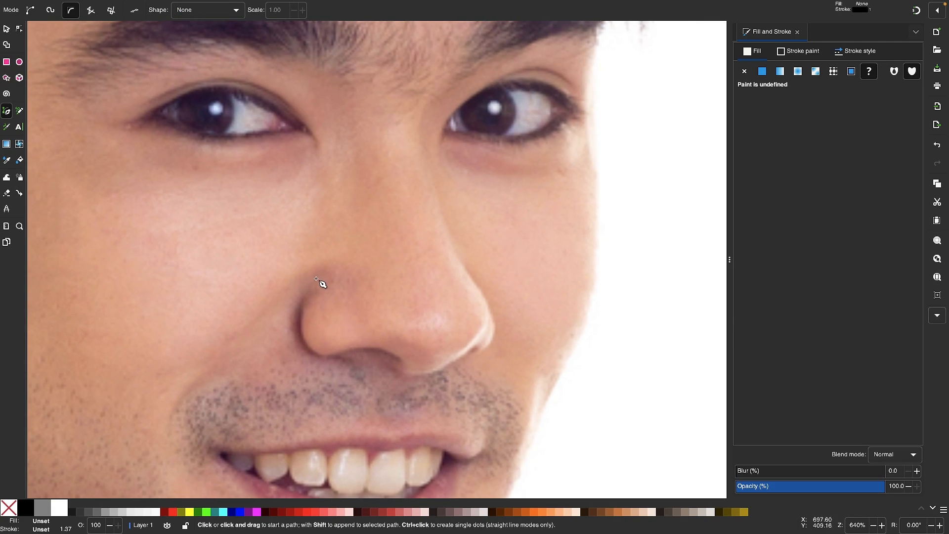
pyautogui.click(312, 284)
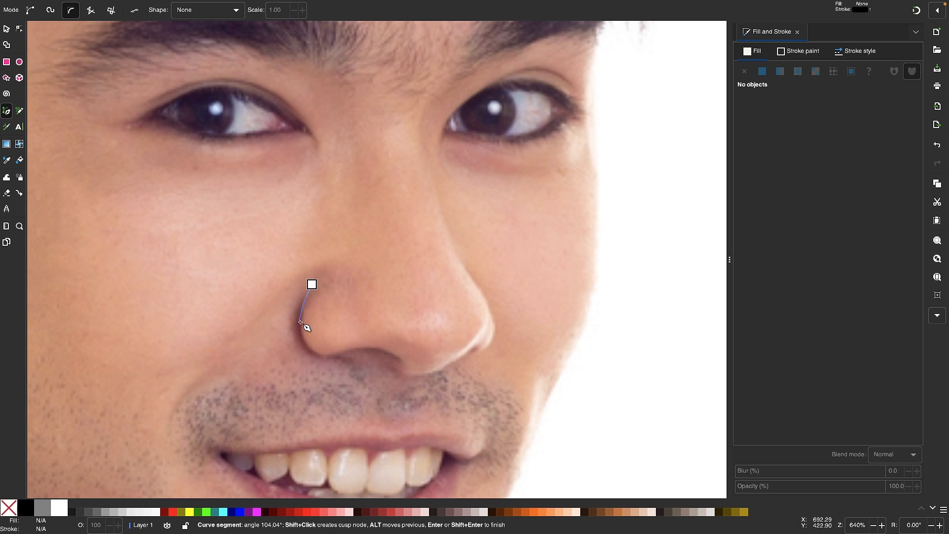
pyautogui.click(325, 356)
pyautogui.click(347, 351)
pyautogui.click(366, 349)
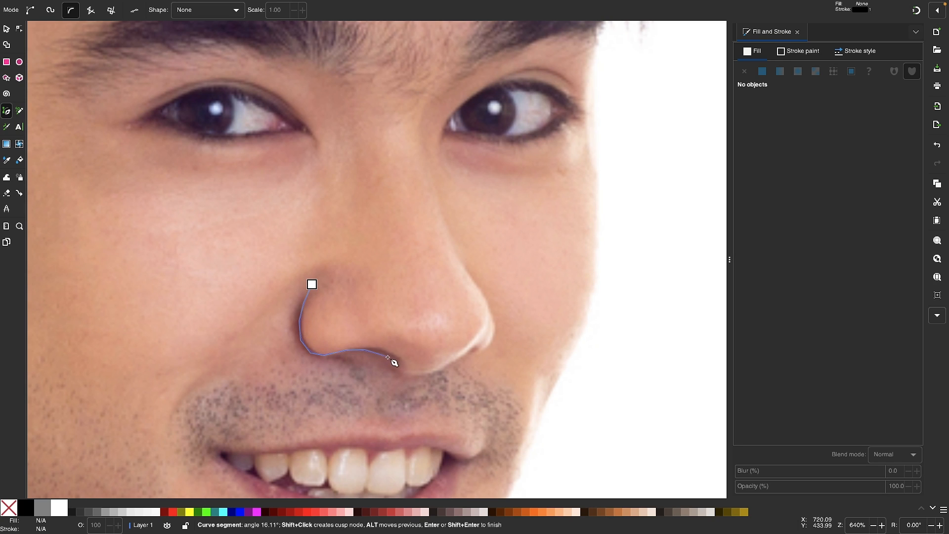
pyautogui.click(425, 374)
pyautogui.click(453, 365)
pyautogui.click(480, 336)
pyautogui.click(487, 310)
pyautogui.click(479, 288)
pyautogui.click(450, 241)
pyautogui.click(437, 202)
pyautogui.click(422, 147)
pyautogui.click(420, 120)
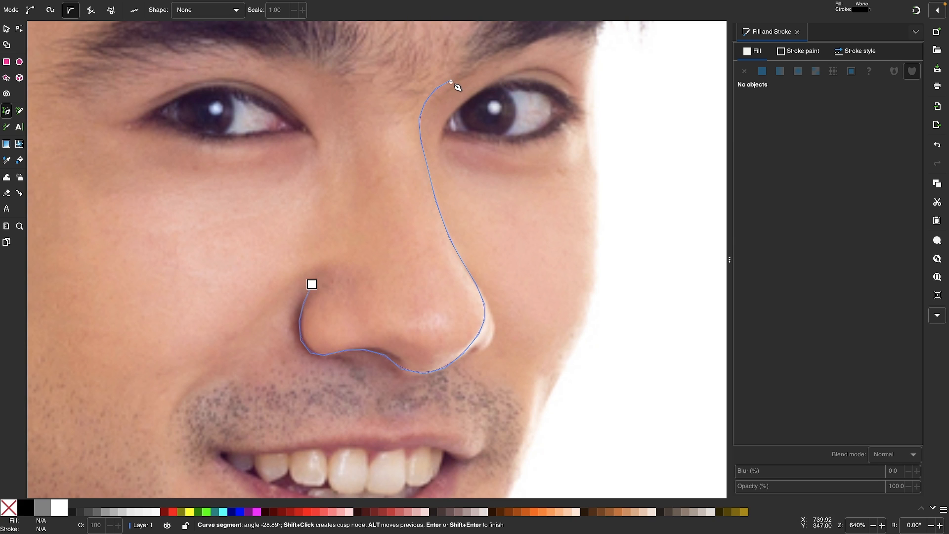
pyautogui.doubleClick(450, 82)
pyautogui.scroll(-4, 354, 277)
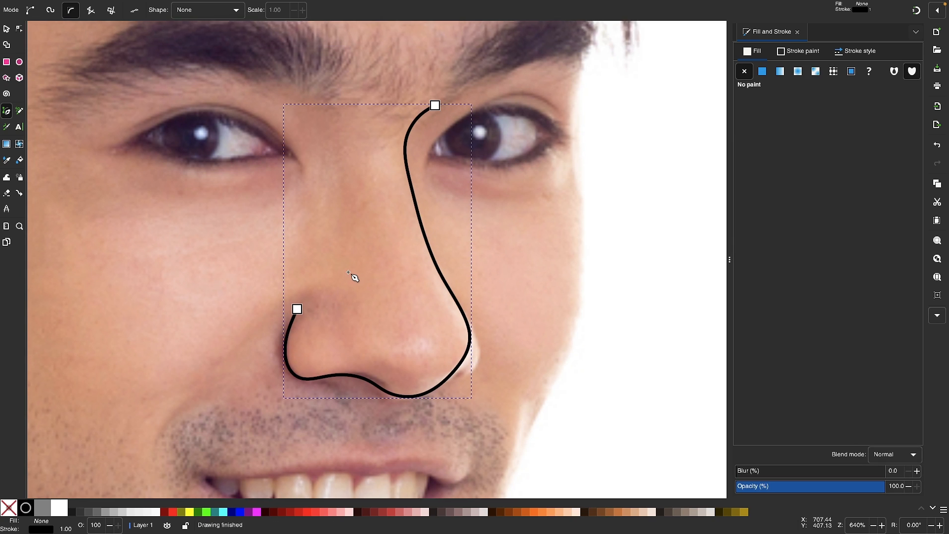
pyautogui.scroll(1, 347, 271)
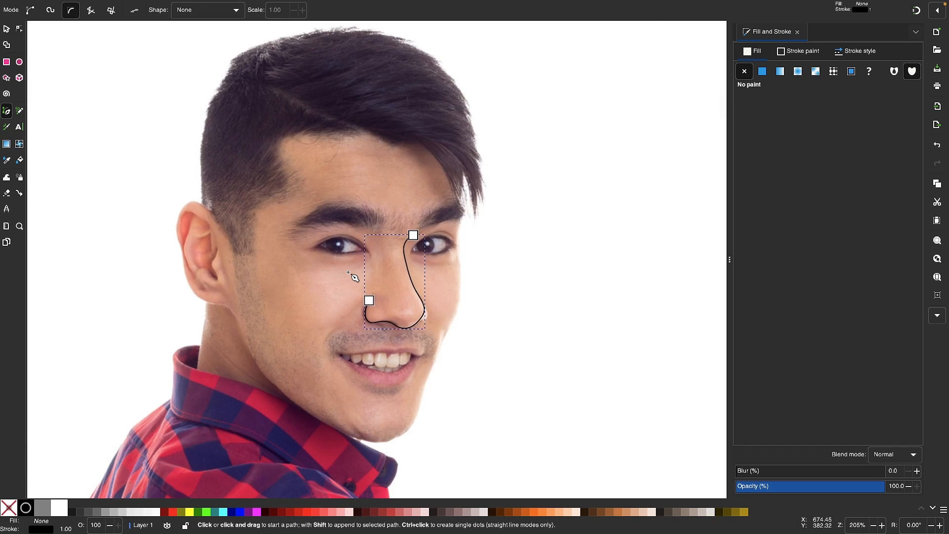
# - Send the photo behind the traced shapes
pyautogui.hscroll(2, 348, 272)
pyautogui.press('s')
pyautogui.click(233, 258)
pyautogui.press('End')
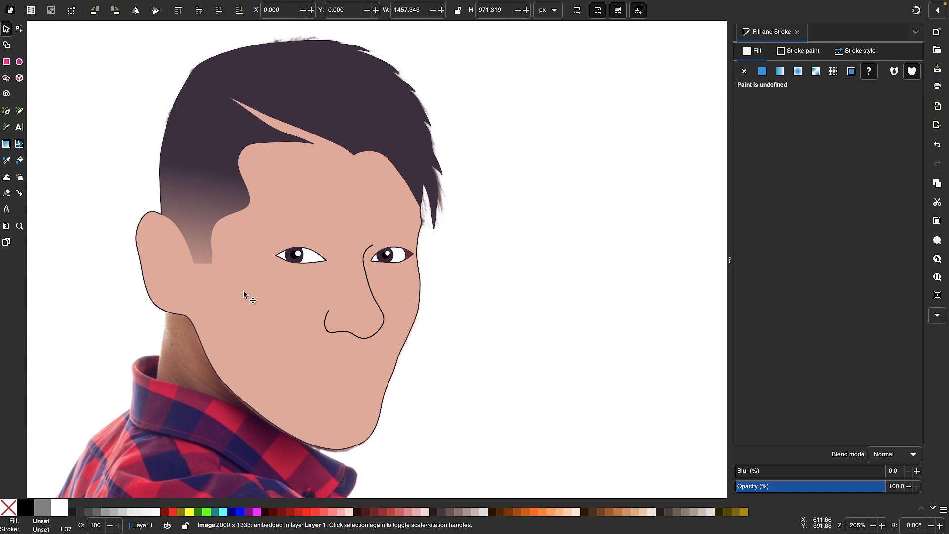
# - Colour the nose line's stroke with the dark colour #3c2e3f sampled from the head outline
pyautogui.click(342, 330)
pyautogui.scroll(2, 349, 331)
pyautogui.hscroll(2, 351, 335)
pyautogui.press('d')
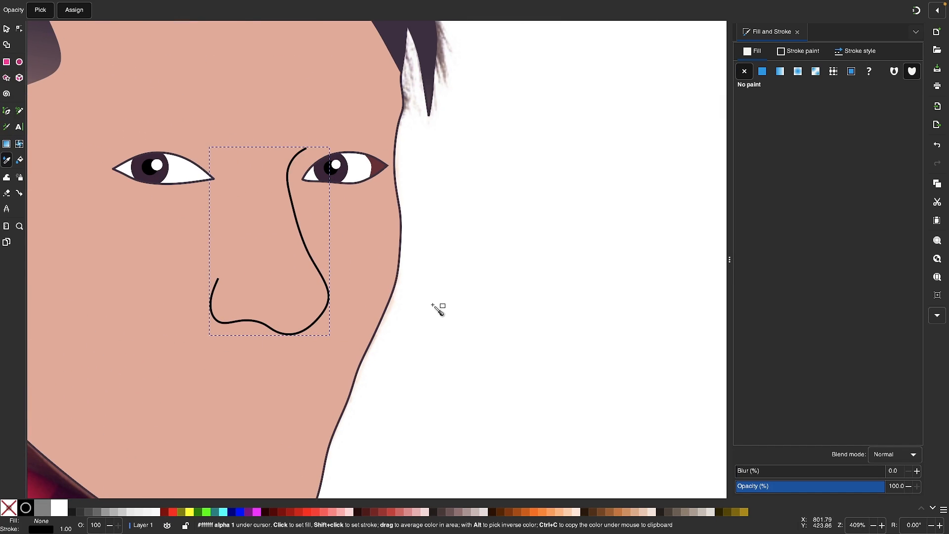
pyautogui.scroll(3, 430, 303)
pyautogui.scroll(1, 326, 269)
pyautogui.keyDown('shift'); pyautogui.click(346, 262); pyautogui.keyUp('shift')
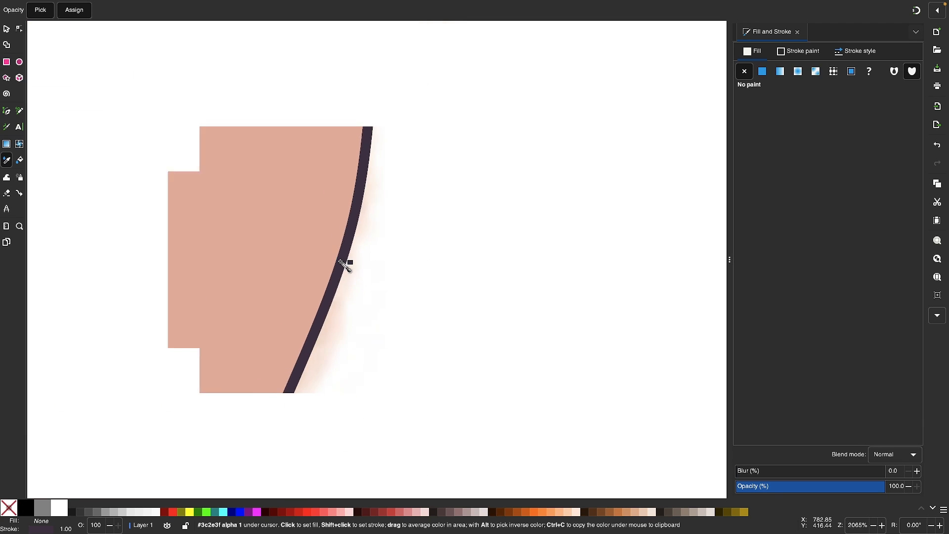
pyautogui.scroll(-6, 292, 267)
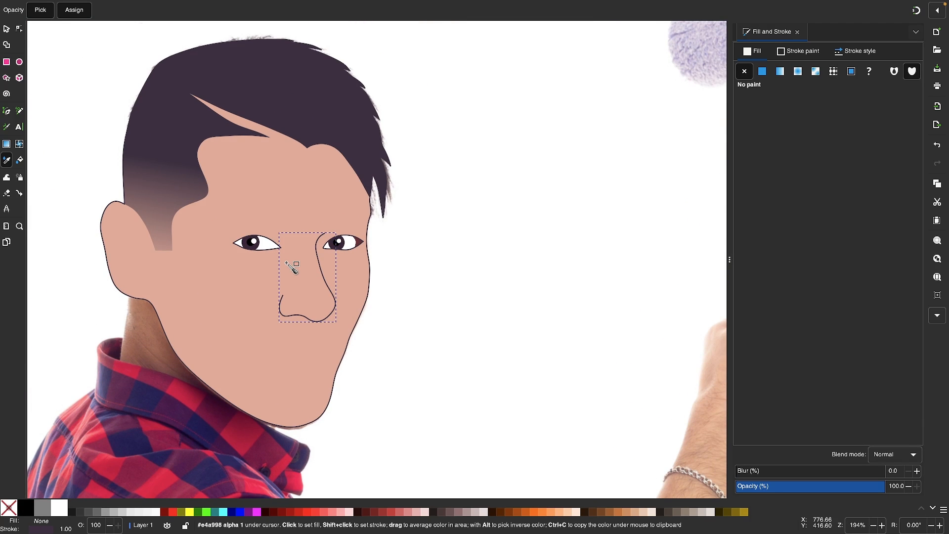
pyautogui.scroll(1, 297, 272)
pyautogui.press('s')
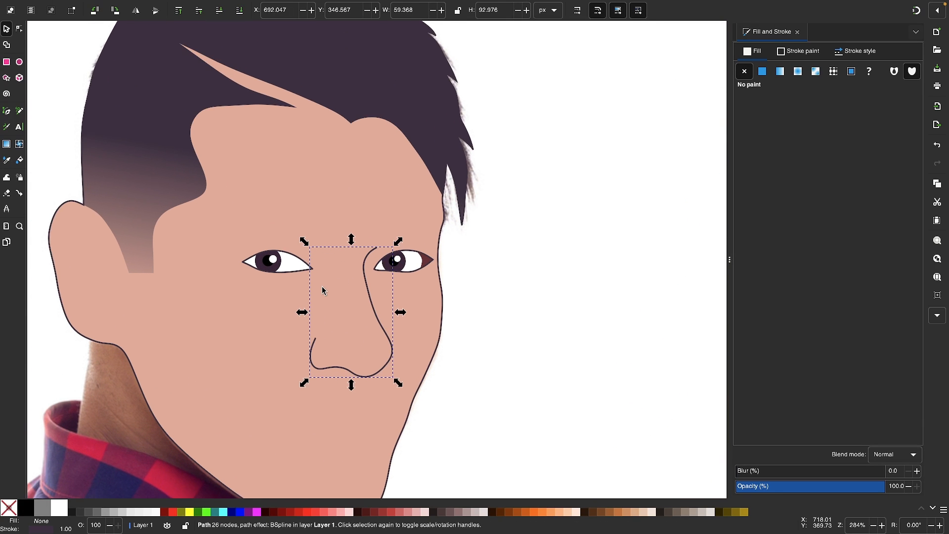
# - Give the nose line round caps and a stroke width of 2 px
pyautogui.scroll(2, 321, 289)
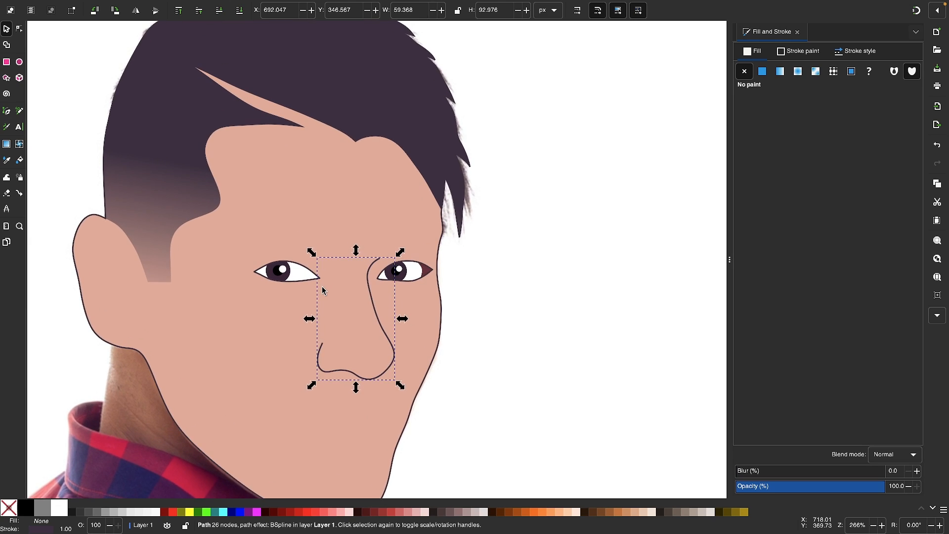
pyautogui.hscroll(1, 359, 313)
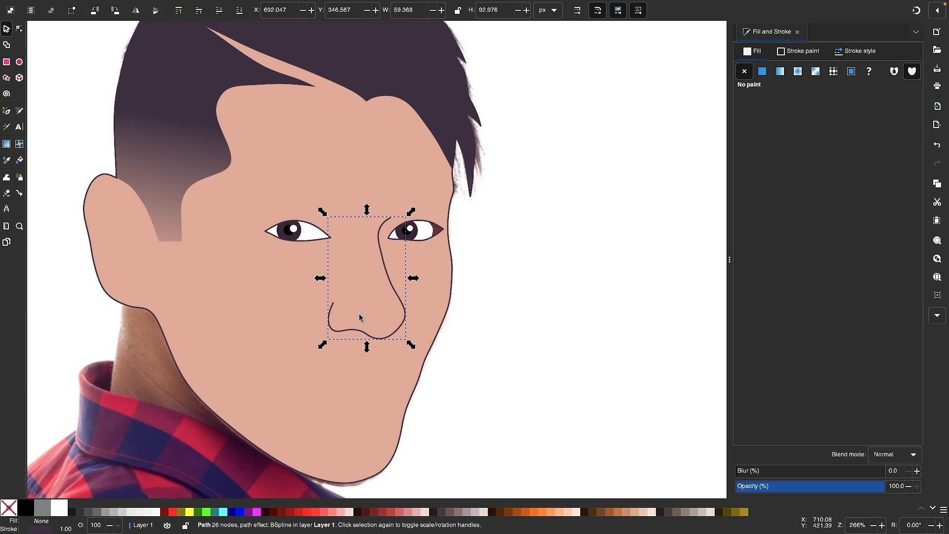
pyautogui.click(843, 59)
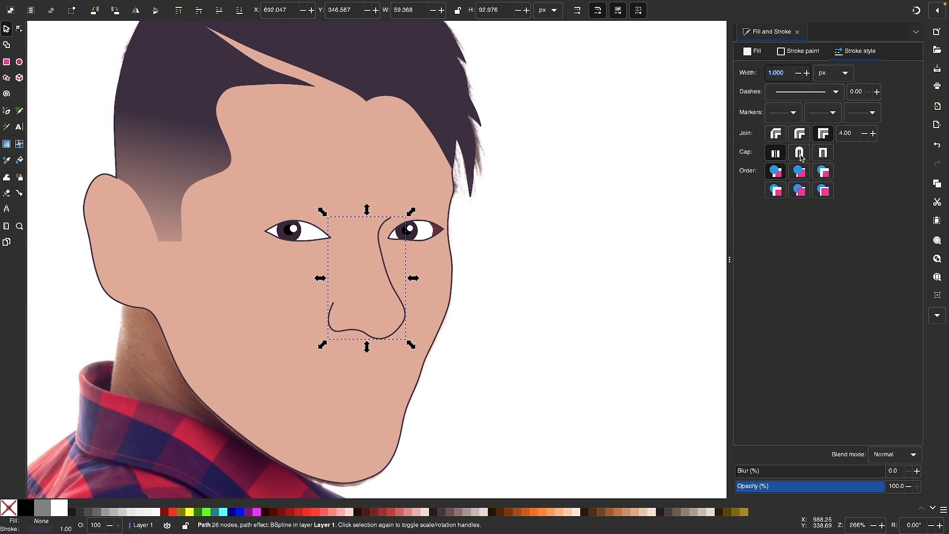
pyautogui.click(799, 153)
pyautogui.click(771, 72)
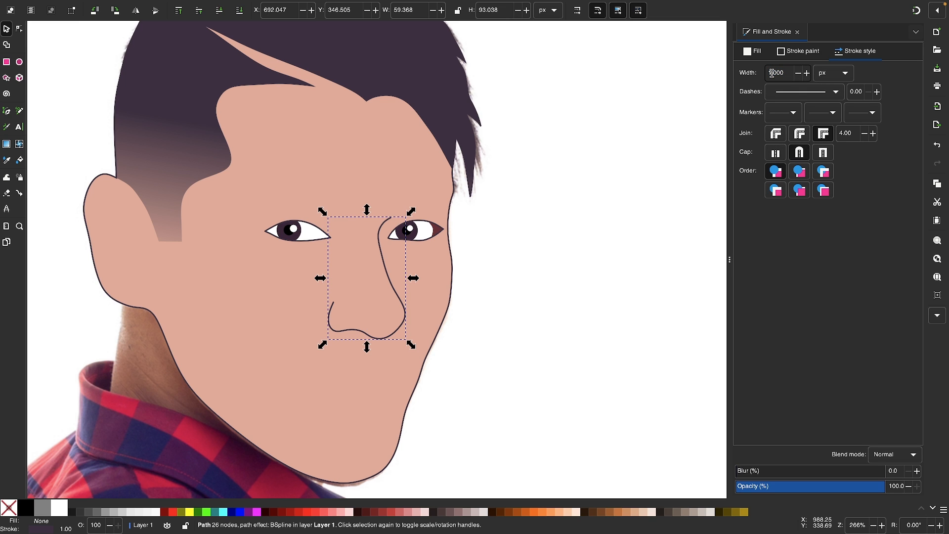
pyautogui.press('Return')
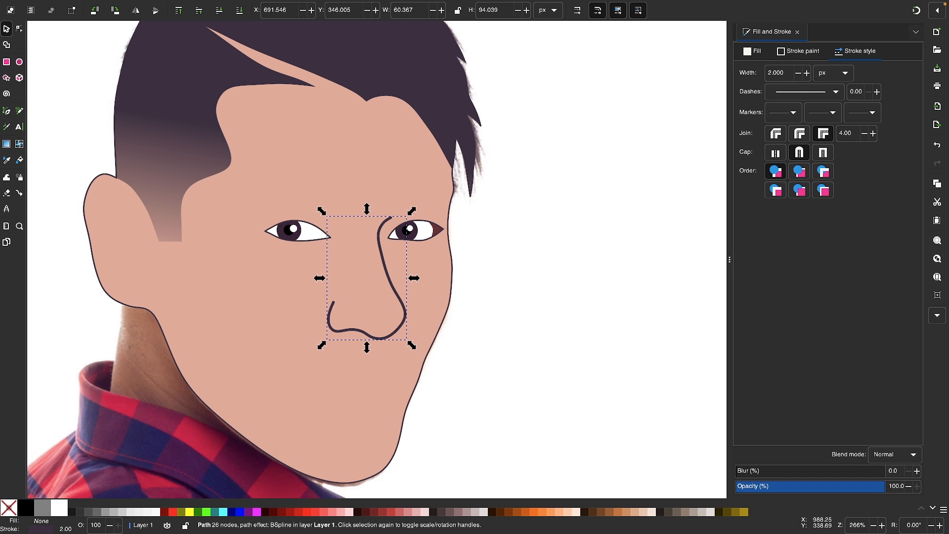
# - Set the stroke of both eye outlines to 2 px wide with round joins
pyautogui.keyDown('ctrl'); pyautogui.scroll(2, 247, 258); pyautogui.keyUp('ctrl')
pyautogui.click(365, 237)
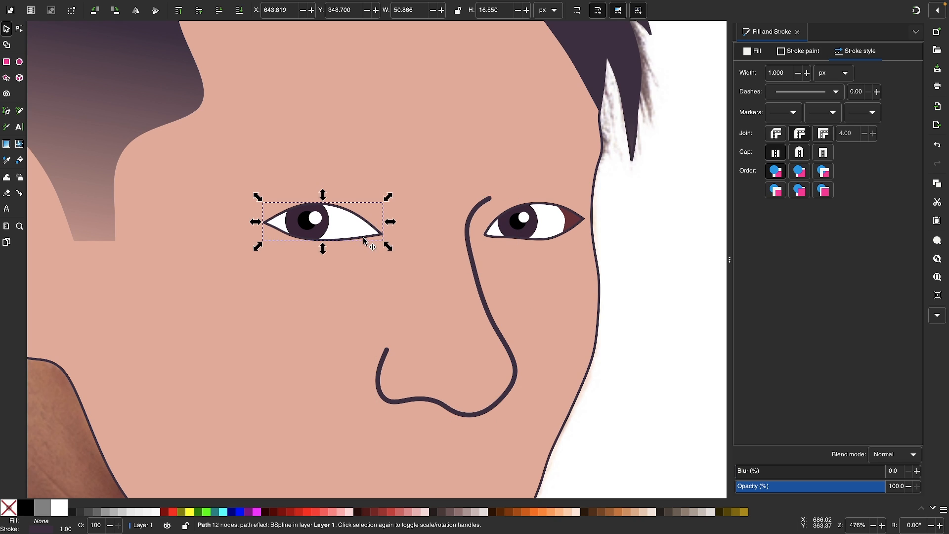
pyautogui.press('n')
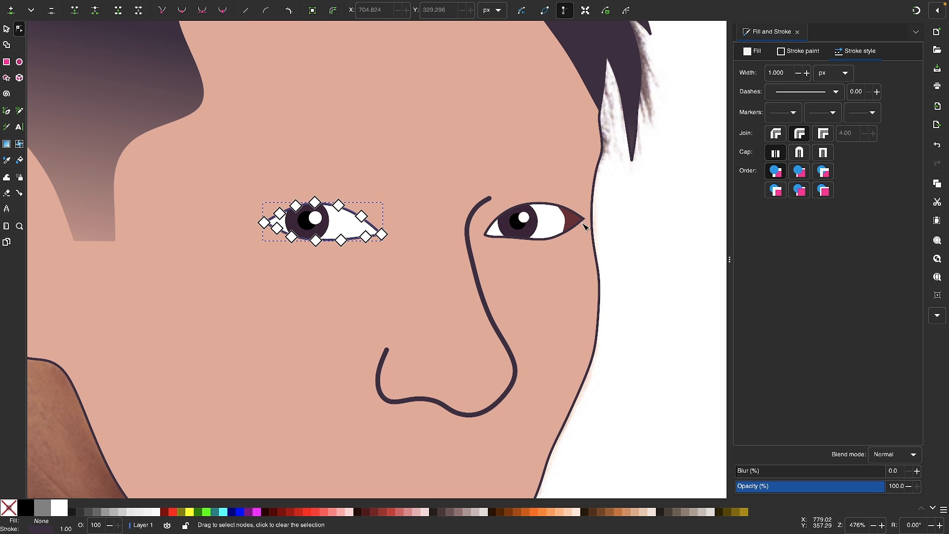
pyautogui.click(585, 227)
pyautogui.press('s')
pyautogui.keyDown('shift'); pyautogui.click(374, 230); pyautogui.keyUp('shift')
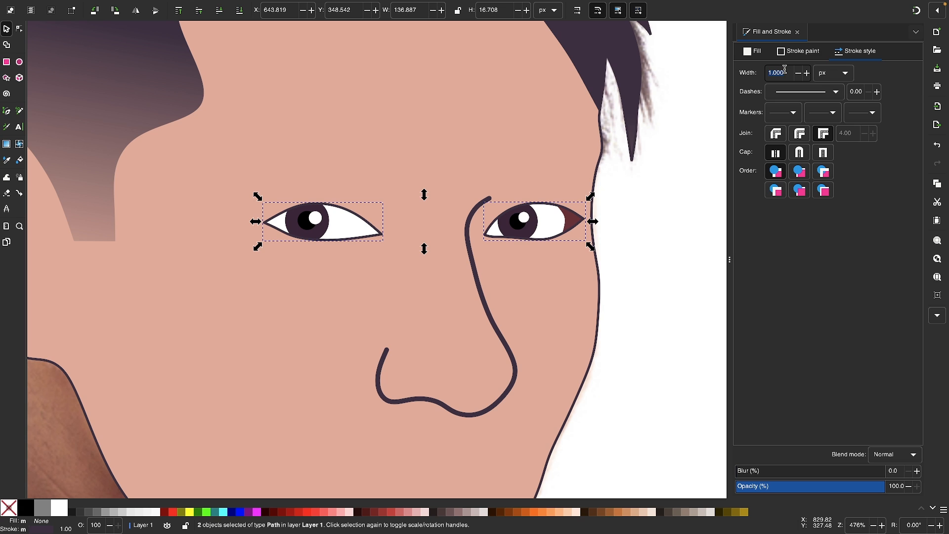
pyautogui.write('2')
pyautogui.press('Return')
pyautogui.click(798, 133)
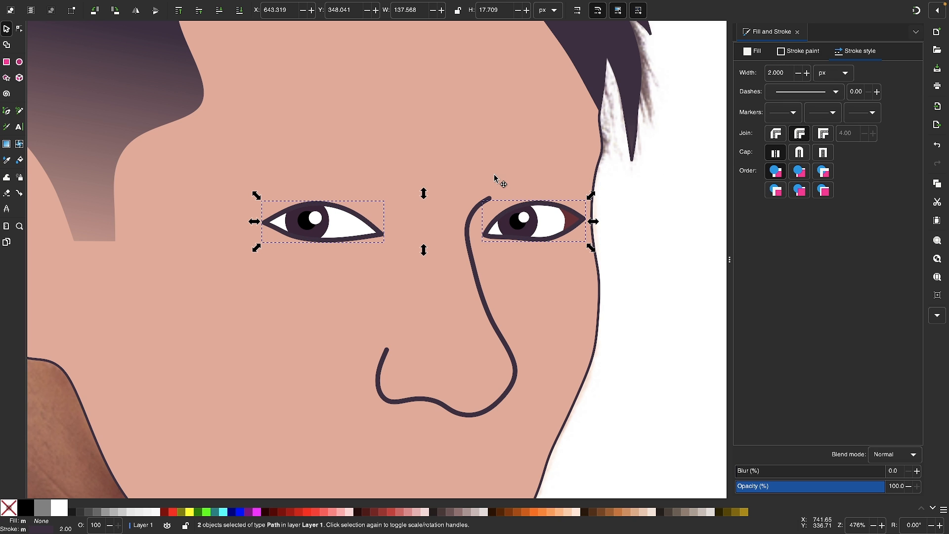
# - Set the head outline's stroke to 2 px wide with round joins, and deselect it
pyautogui.click(494, 174)
pyautogui.scroll(-1, 393, 180)
pyautogui.hscroll(-4, 393, 180)
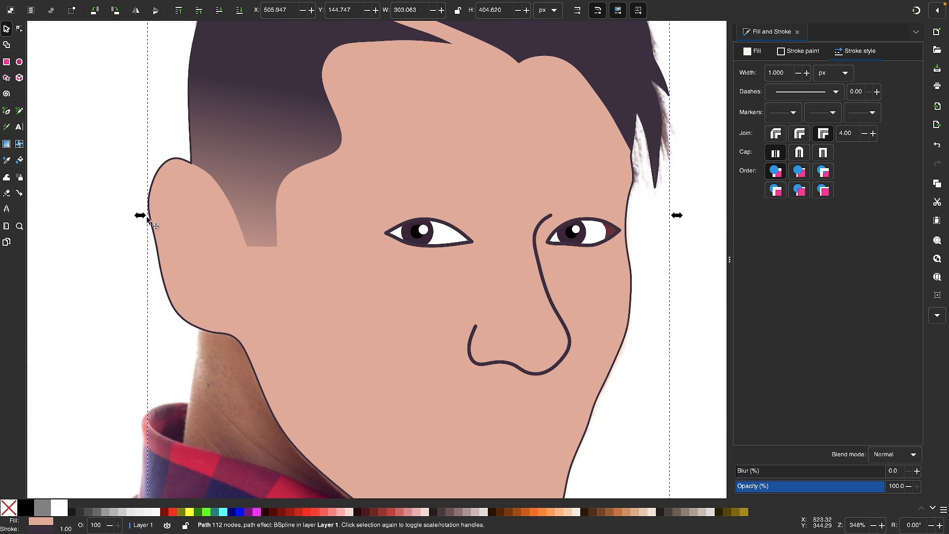
pyautogui.click(153, 184)
pyautogui.press('Return')
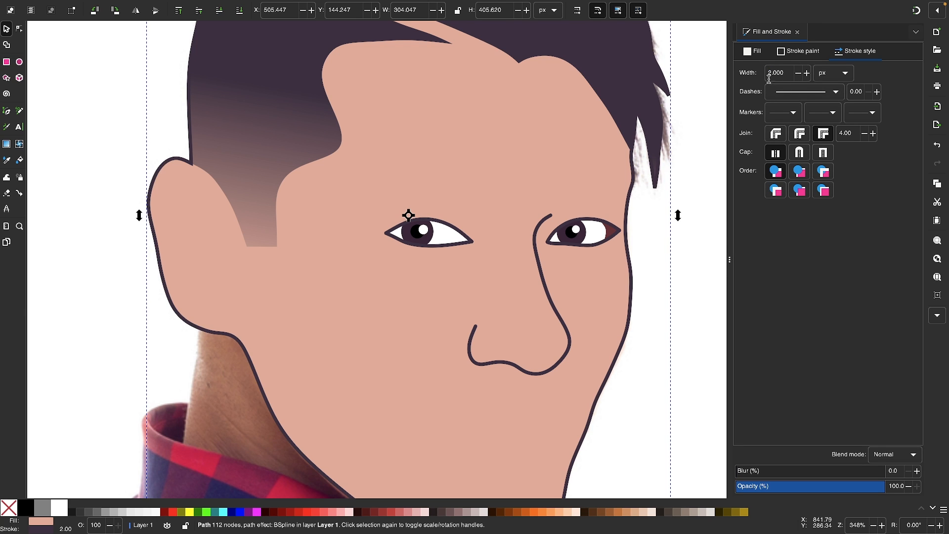
pyautogui.scroll(-1, 318, 158)
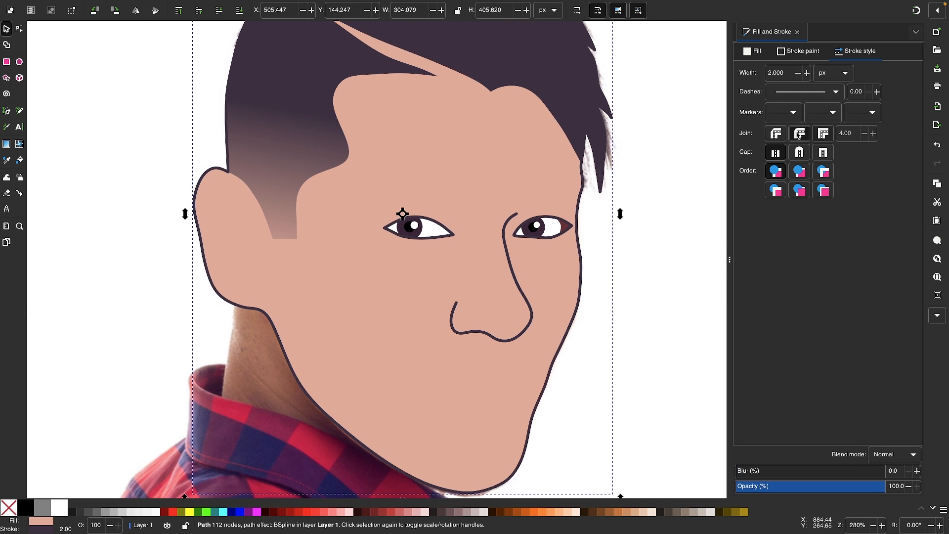
pyautogui.scroll(-2, 375, 219)
pyautogui.hscroll(2, 375, 219)
pyautogui.scroll(1, 375, 218)
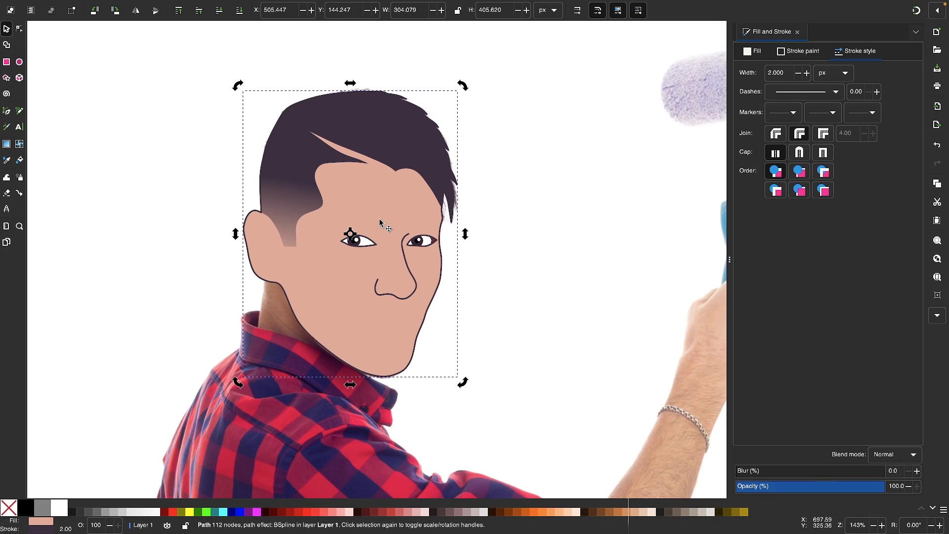
pyautogui.click(502, 261)
pyautogui.press('Escape')
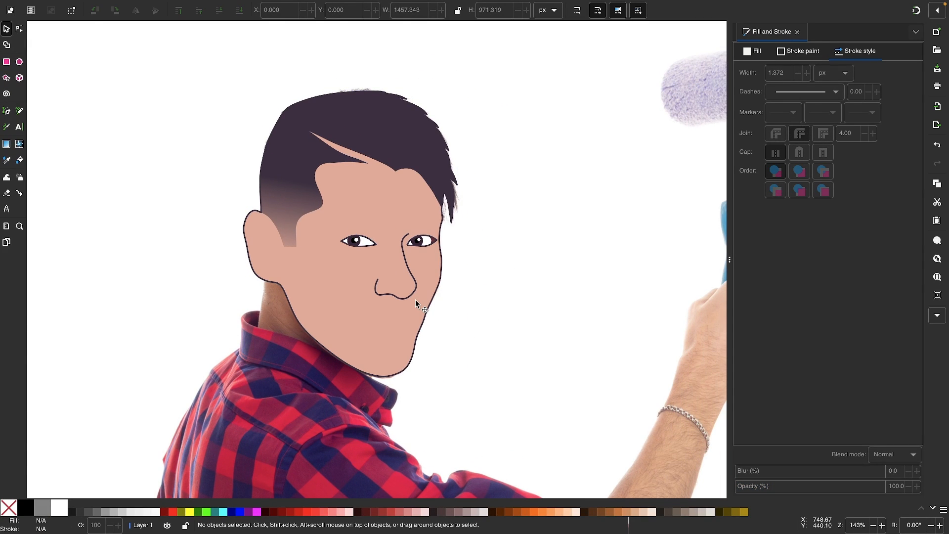
# - Bring the photo to the front to expose the mouth for tracing
pyautogui.scroll(2, 417, 301)
pyautogui.click(498, 295)
pyautogui.press('Home')
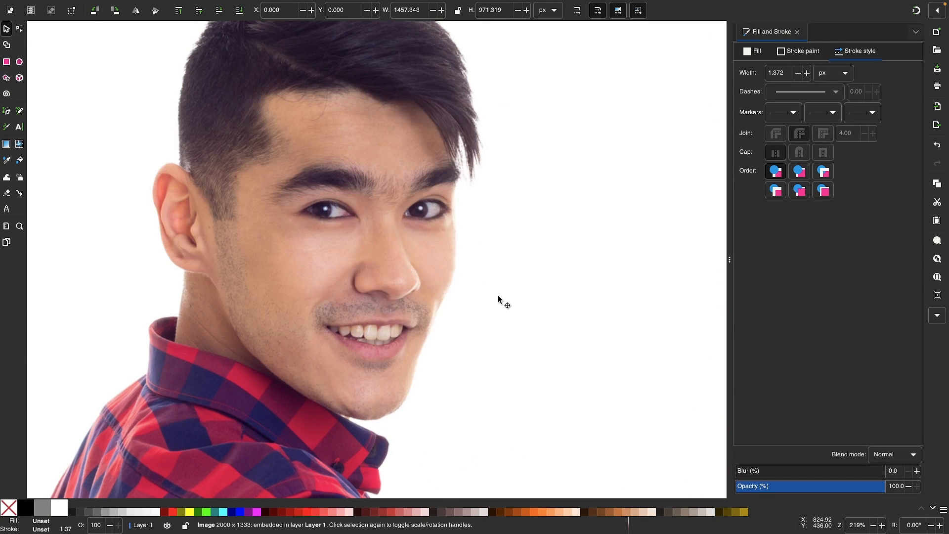
pyautogui.scroll(3, 362, 327)
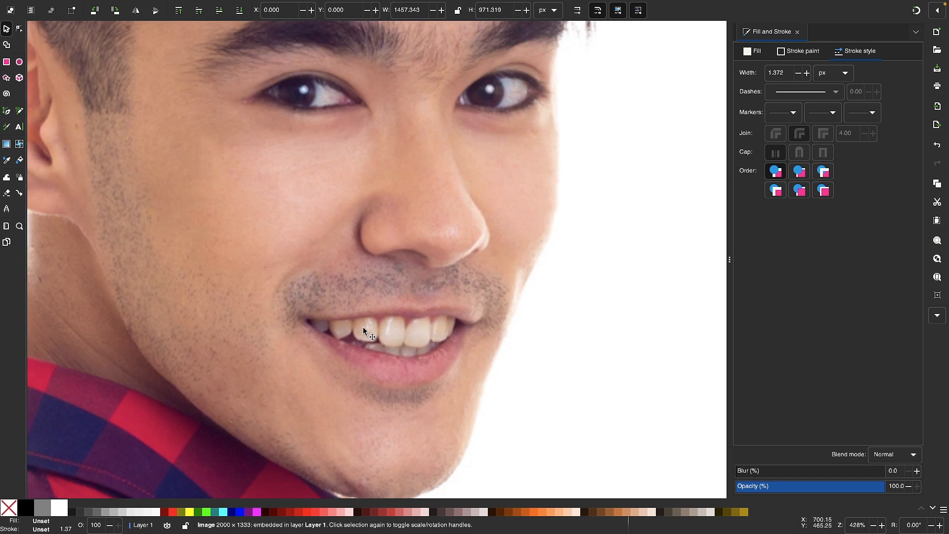
# - Trace the upper lip as a closed shape about 81 px wide, with a muted red fill and a dark purple stroke
pyautogui.press('b')
pyautogui.scroll(3, 275, 333)
pyautogui.scroll(-3, 275, 334)
pyautogui.scroll(3, 219, 275)
pyautogui.click(184, 254)
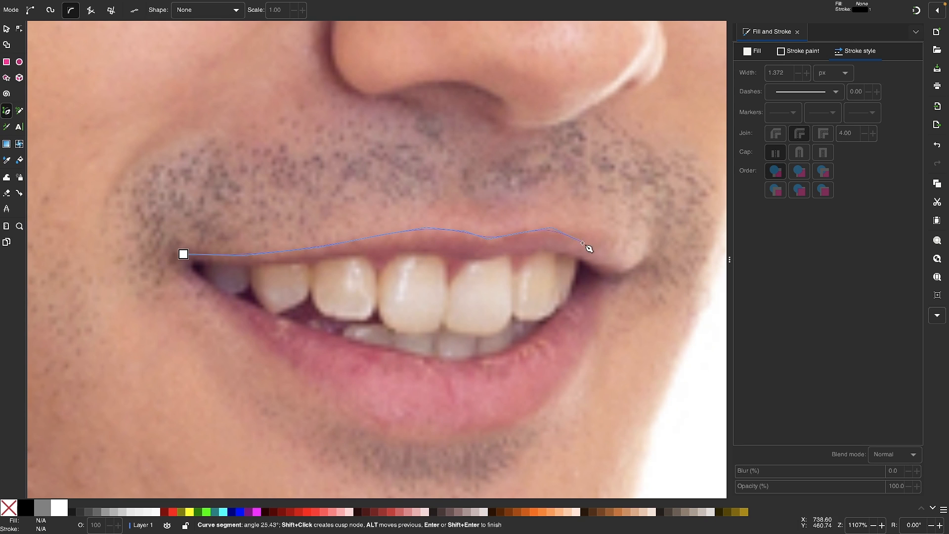
pyautogui.scroll(1, 303, 267)
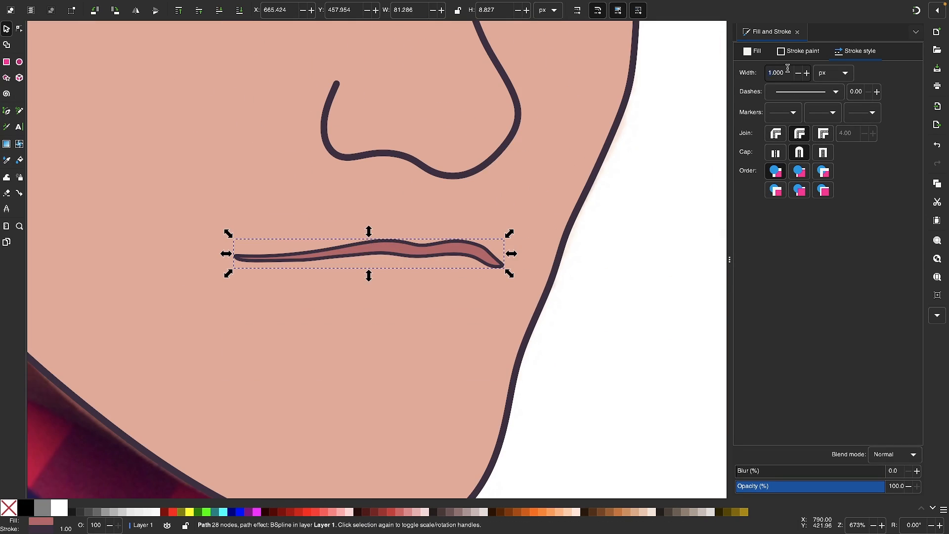
# - Trace the lower lip as a closed shape with the upper lip's muted red fill and a 2 px dark purple stroke
pyautogui.press('n')
pyautogui.scroll(5, 420, 221)
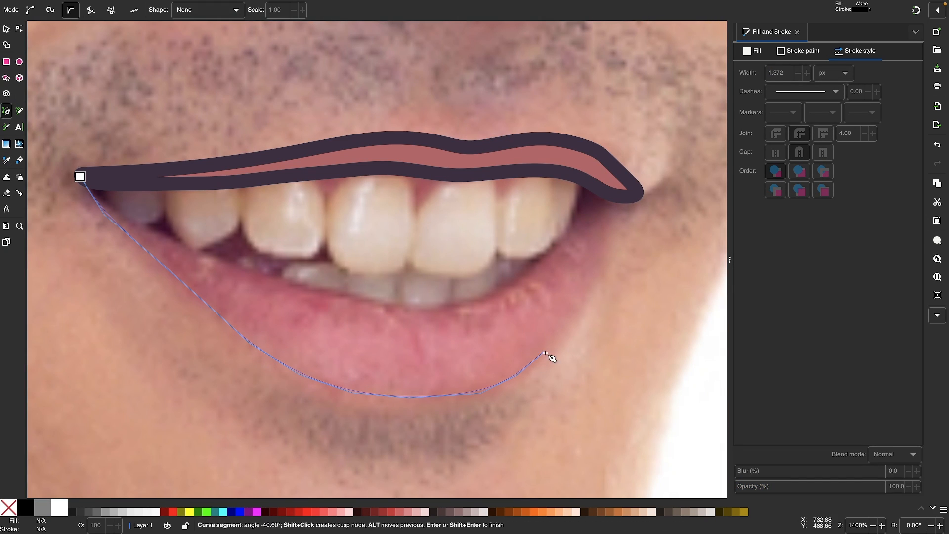
pyautogui.click(599, 179)
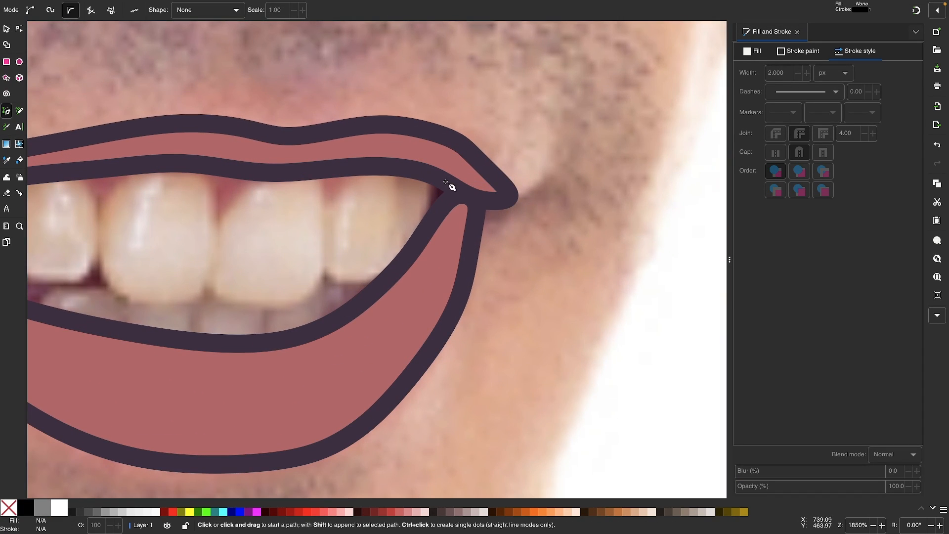
# - Trace the row of upper teeth as one closed shape about 73 px wide, with a white fill and no stroke
pyautogui.click(376, 161)
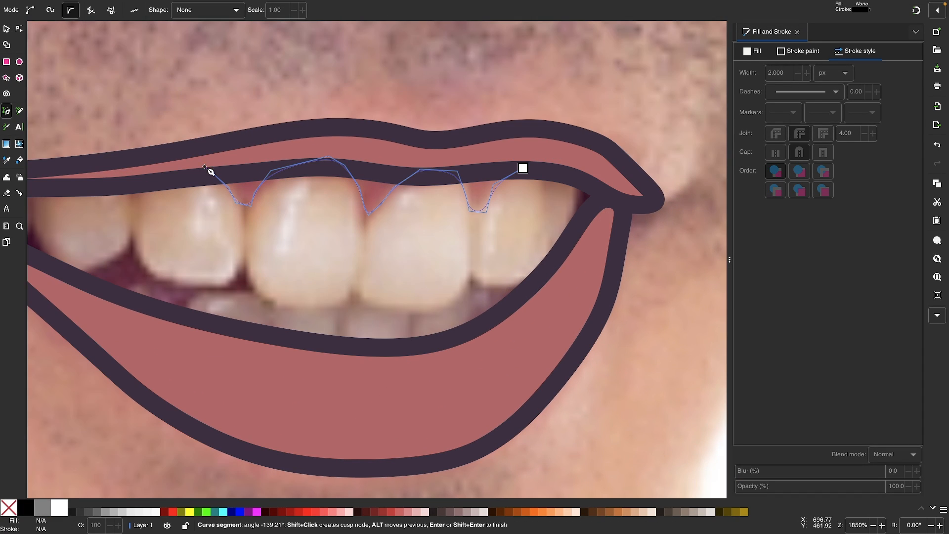
pyautogui.click(204, 167)
pyautogui.hscroll(-5, 204, 166)
pyautogui.click(257, 177)
pyautogui.click(61, 156)
pyautogui.click(141, 218)
pyautogui.click(200, 244)
pyautogui.click(251, 215)
pyautogui.click(361, 248)
pyautogui.scroll(-3, 487, 276)
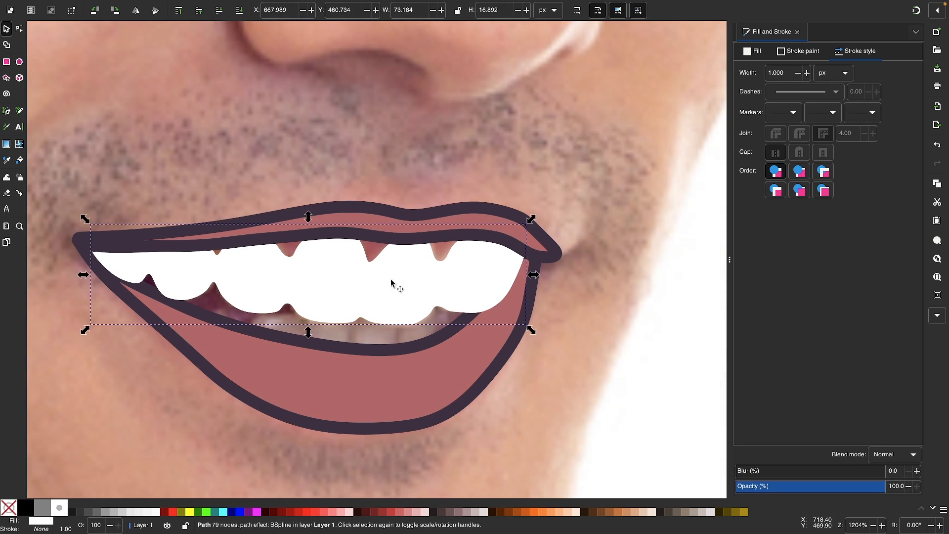
# - Trace the mouth interior behind the teeth, about 72 px wide, with a darker red fill and no stroke, and send the photo to the back
pyautogui.click(500, 225)
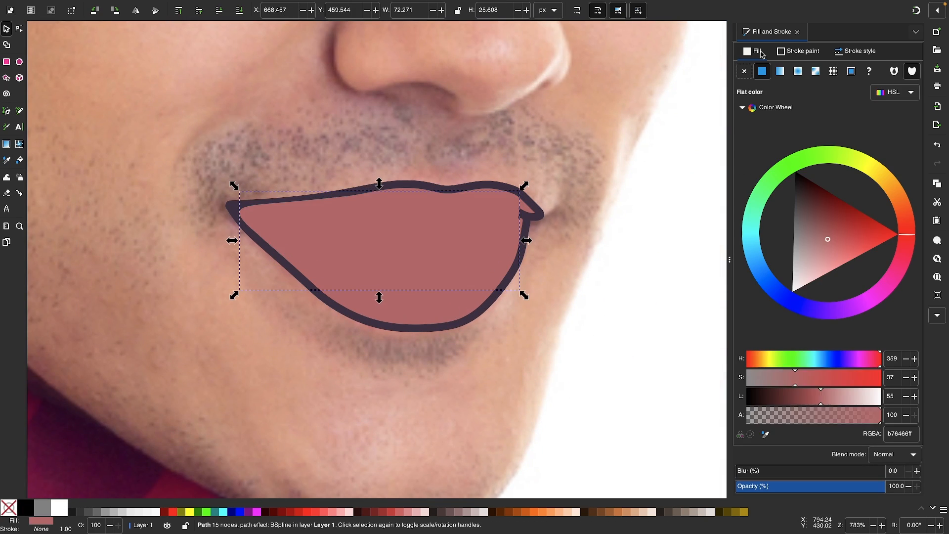
pyautogui.press('5')
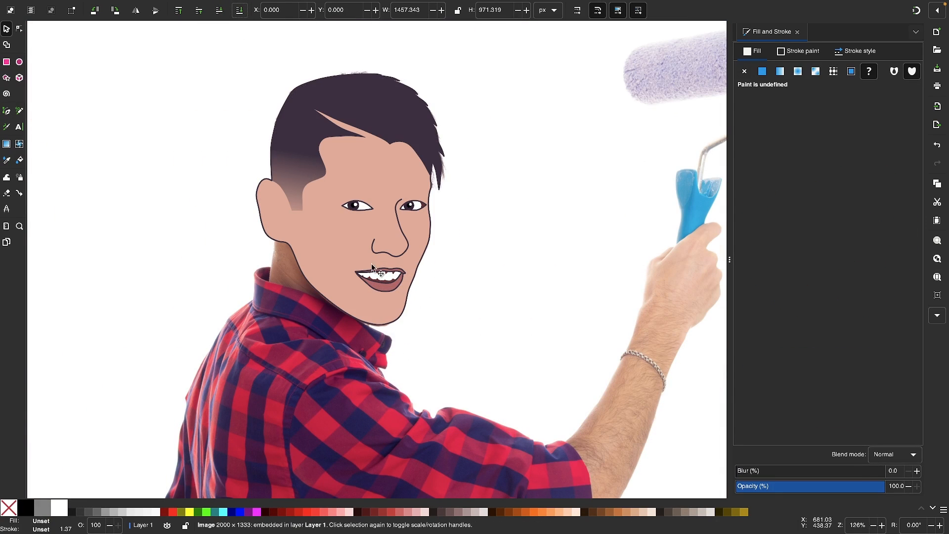
pyautogui.scroll(-1, 379, 274)
pyautogui.scroll(3, 388, 241)
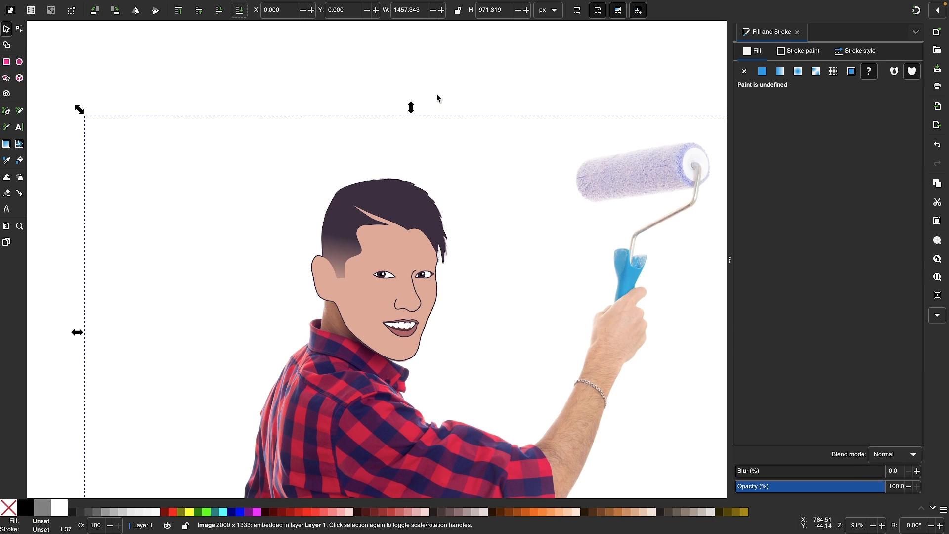
pyautogui.click(441, 74)
# - Bring the photo to the front to expose the eyebrows for tracing
pyautogui.scroll(1, 433, 333)
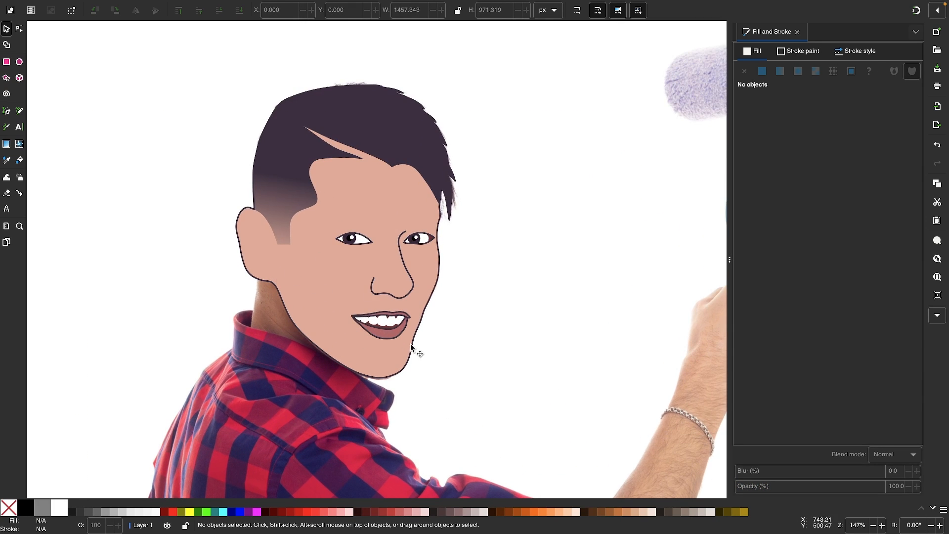
pyautogui.scroll(3, 415, 348)
pyautogui.scroll(-3, 393, 251)
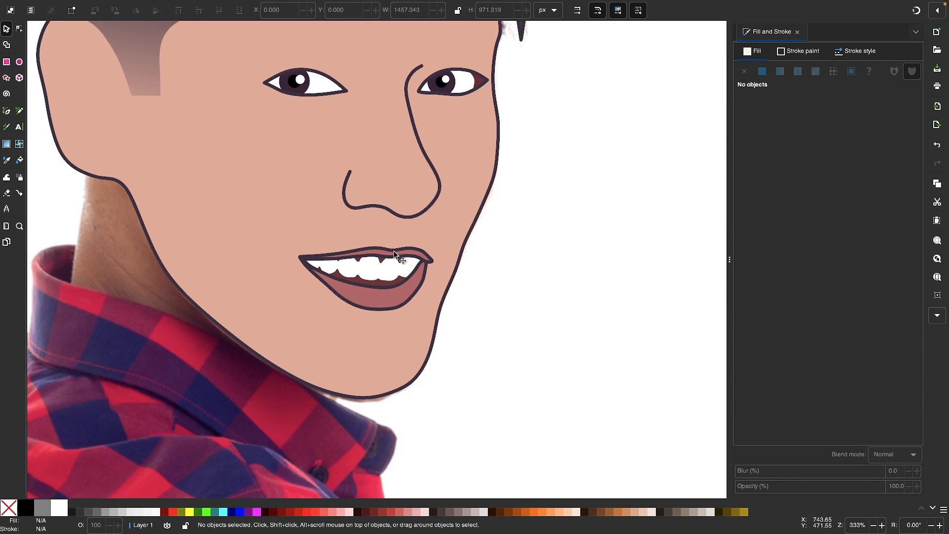
pyautogui.scroll(-1, 366, 306)
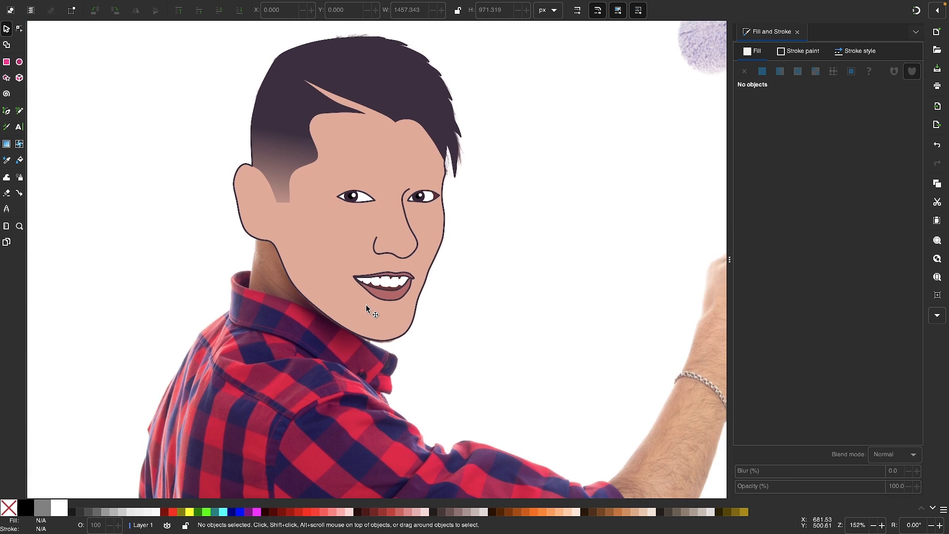
pyautogui.click(506, 270)
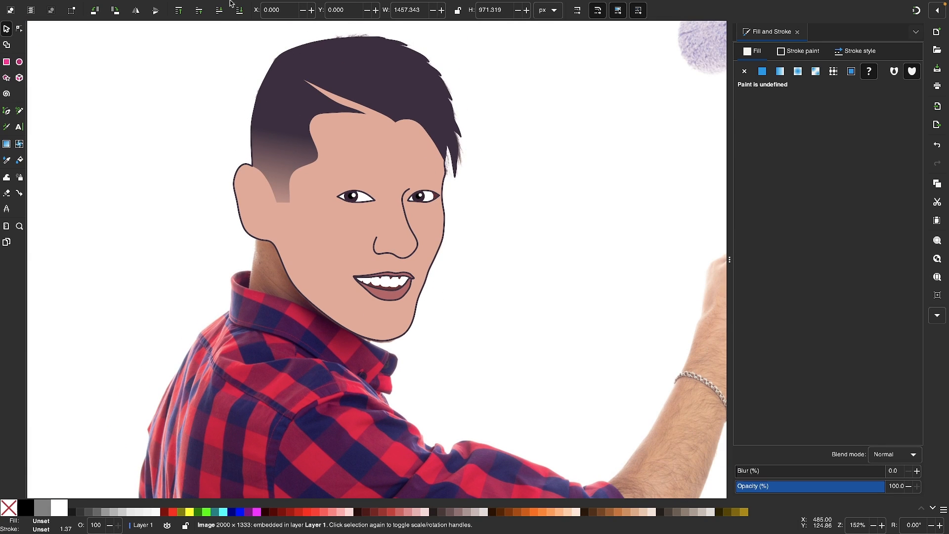
pyautogui.press('Home')
# - Trace the eyebrow nearer the ear as a closed shape, following its thick, rounded inner end and tapered outer tip
pyautogui.scroll(3, 367, 179)
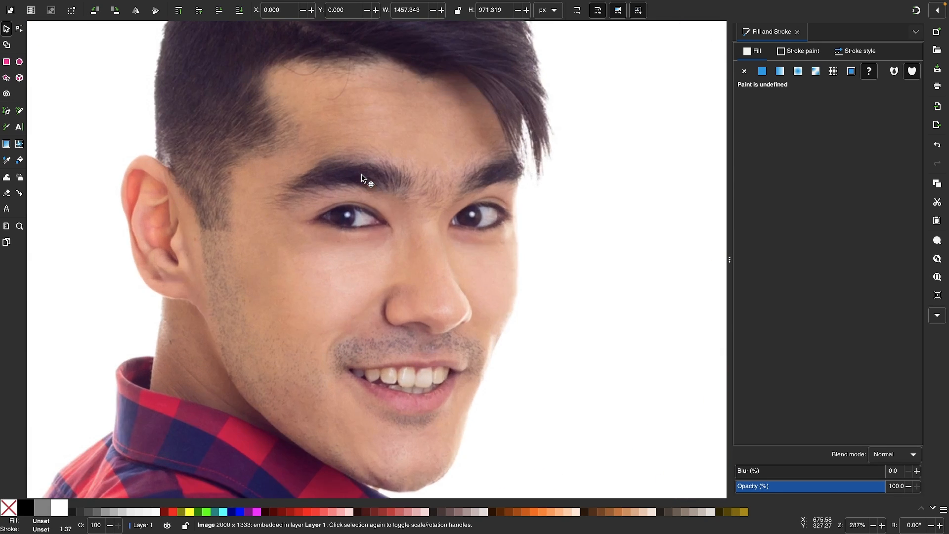
pyautogui.hscroll(2, 366, 180)
pyautogui.press('b')
pyautogui.scroll(2, 374, 192)
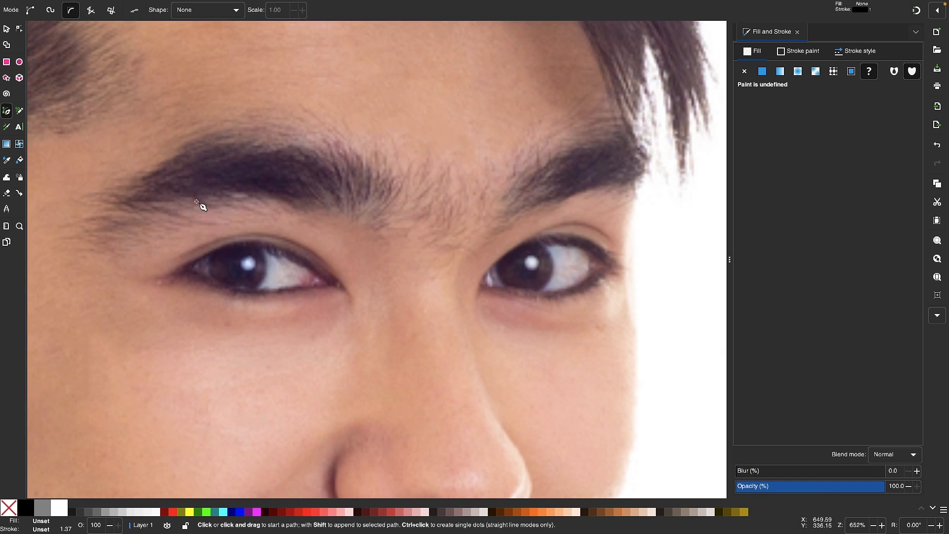
pyautogui.click(195, 202)
pyautogui.click(250, 195)
pyautogui.click(346, 227)
pyautogui.click(390, 217)
pyautogui.click(390, 184)
pyautogui.click(371, 154)
pyautogui.click(349, 147)
pyautogui.click(296, 131)
pyautogui.click(193, 139)
pyautogui.click(101, 211)
pyautogui.click(195, 203)
# - Trace the other eyebrow, fill both eyebrows dark purple without a stroke, and send the photo to the back
pyautogui.hscroll(4, 208, 213)
pyautogui.click(305, 275)
pyautogui.click(394, 196)
pyautogui.scroll(1, 434, 190)
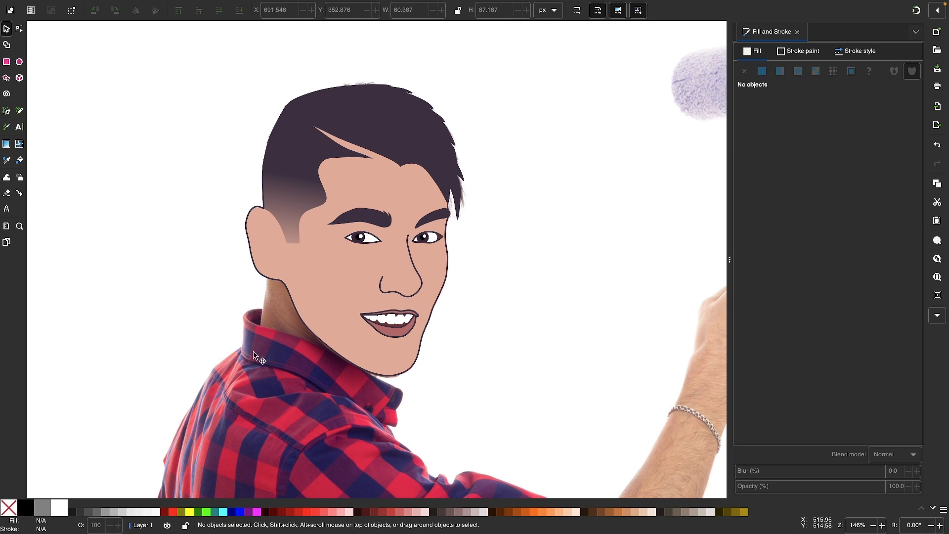
# - Bring the photo to the front and draw a short curved smile crease on the cheek above the mouth corner
pyautogui.click(584, 273)
pyautogui.press('Home')
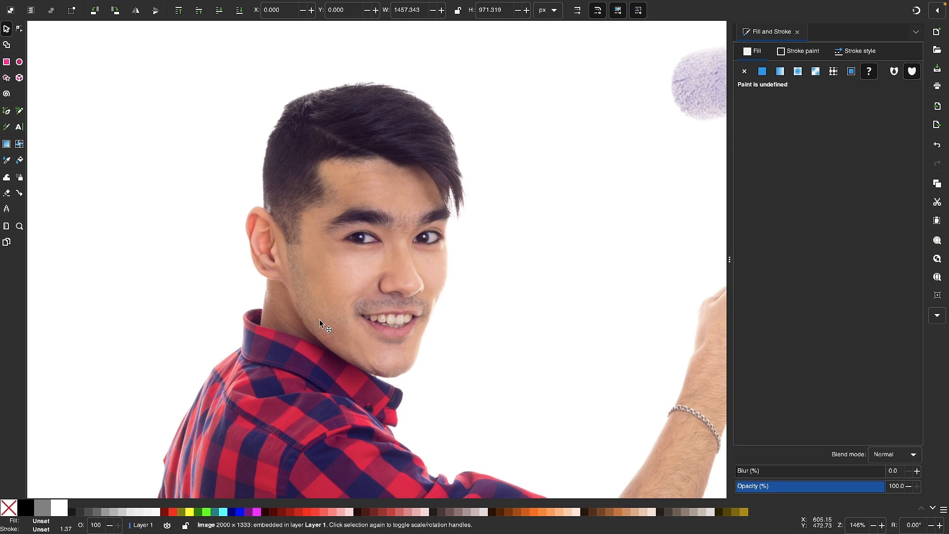
pyautogui.scroll(2, 322, 318)
pyautogui.hscroll(3, 326, 316)
pyautogui.scroll(3, 330, 313)
pyautogui.press('b')
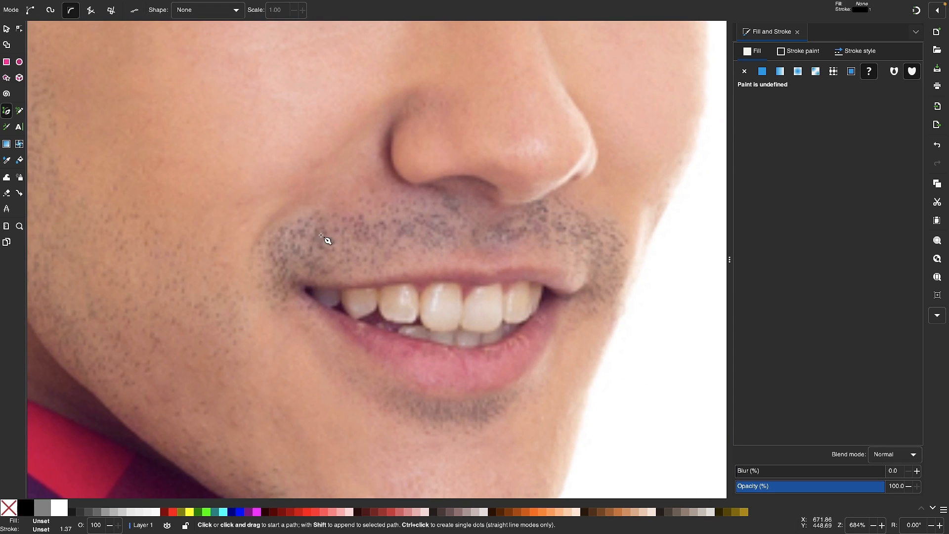
pyautogui.click(300, 204)
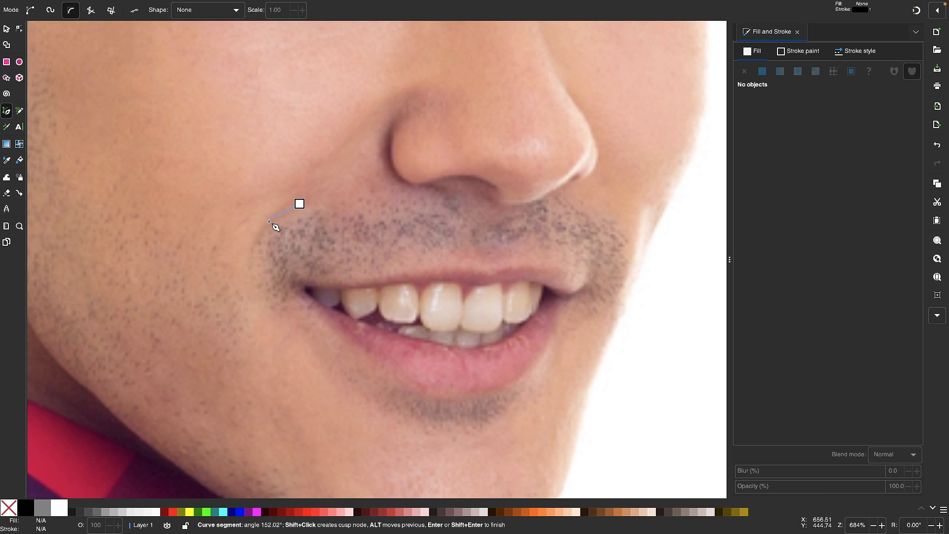
pyautogui.doubleClick(257, 252)
# - Trace the ear's inner contour as an open curve with a 2 px dark purple stroke and rounded ends
pyautogui.scroll(-2, 257, 252)
pyautogui.hscroll(-3, 262, 255)
pyautogui.scroll(2, 297, 205)
pyautogui.hscroll(-1, 293, 202)
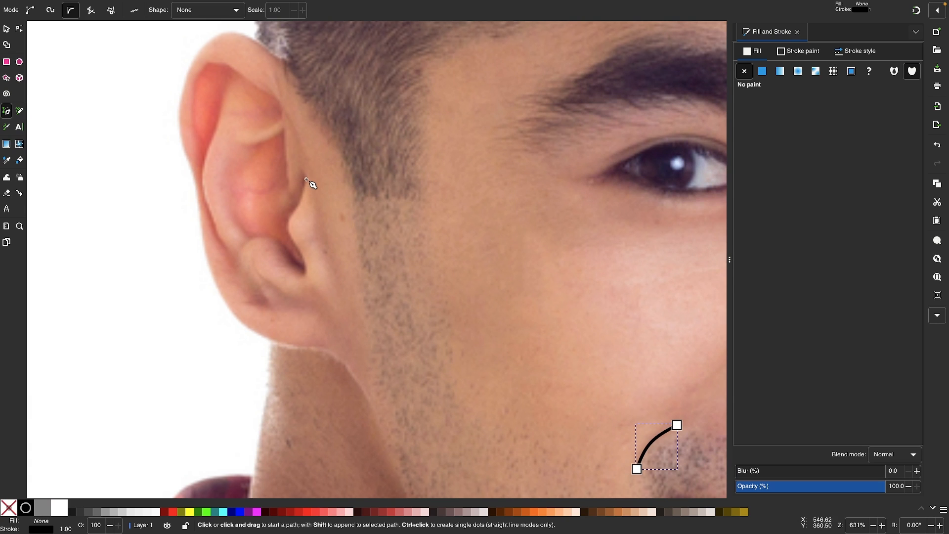
pyautogui.click(307, 177)
pyautogui.click(286, 223)
pyautogui.click(303, 263)
pyautogui.click(304, 273)
pyautogui.click(279, 242)
pyautogui.click(241, 247)
pyautogui.click(203, 164)
pyautogui.click(231, 80)
pyautogui.click(275, 95)
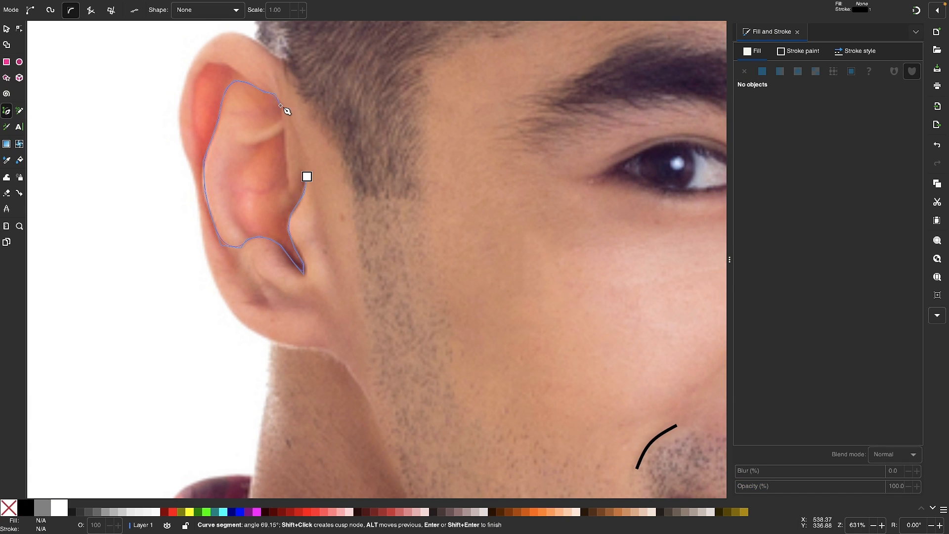
pyautogui.press('Return')
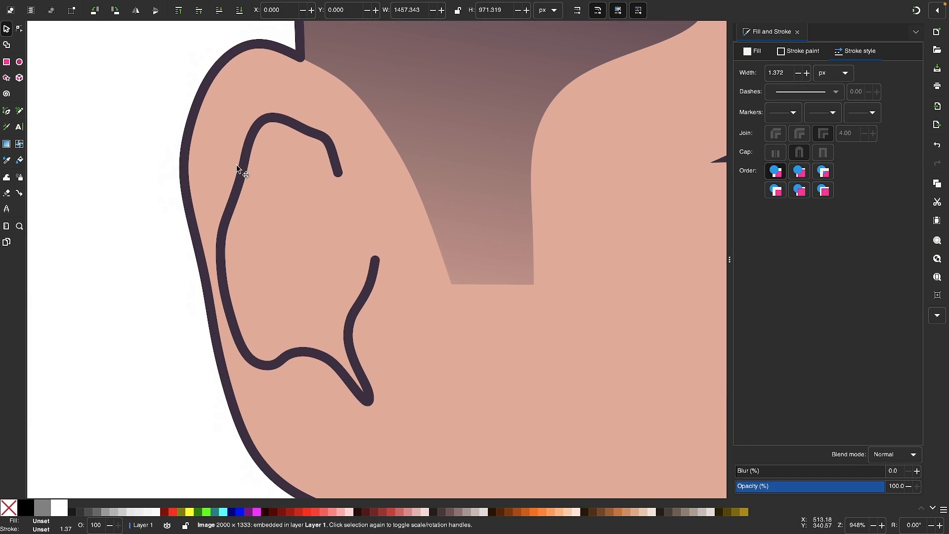
# - Simplify the inner ear curve and reshape its upper part into a smooth arch with fewer nodes
pyautogui.press('n')
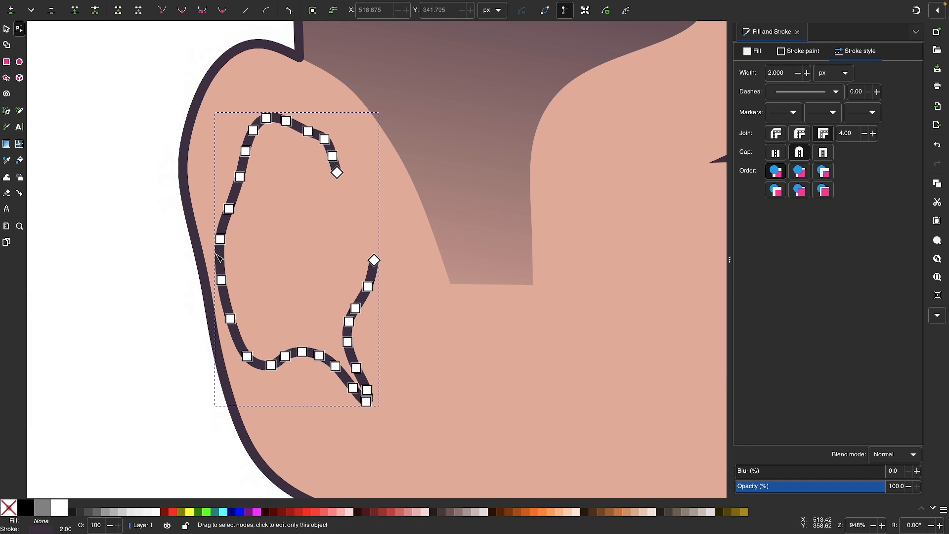
pyautogui.hotkey('ctrl', 'l')
pyautogui.moveTo(241, 168); pyautogui.dragTo(221, 162)
pyautogui.click(271, 114)
pyautogui.press('Delete')
pyautogui.moveTo(322, 124); pyautogui.dragTo(292, 100)
# - Smooth the back and lower part of the inner ear curve by removing surplus nodes and adjusting the handles, and deselect it
pyautogui.click(220, 239)
pyautogui.press('Delete')
pyautogui.moveTo(219, 288); pyautogui.dragTo(244, 294)
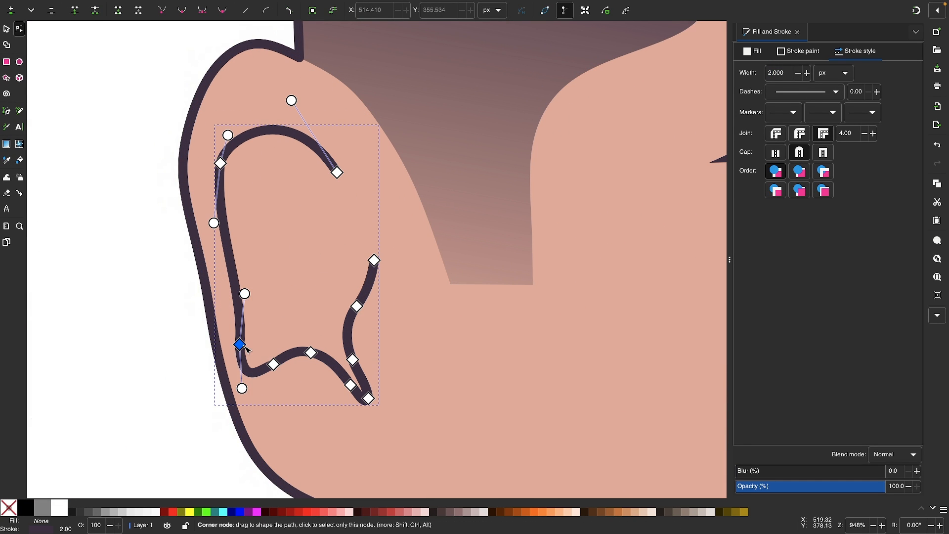
pyautogui.moveTo(240, 345); pyautogui.dragTo(240, 324)
pyautogui.click(274, 364)
pyautogui.press('Delete')
pyautogui.moveTo(241, 402); pyautogui.dragTo(248, 402)
pyautogui.moveTo(239, 324); pyautogui.dragTo(242, 318)
pyautogui.scroll(-5, 434, 244)
pyautogui.press('s')
pyautogui.press('Escape')
pyautogui.scroll(-1, 478, 254)
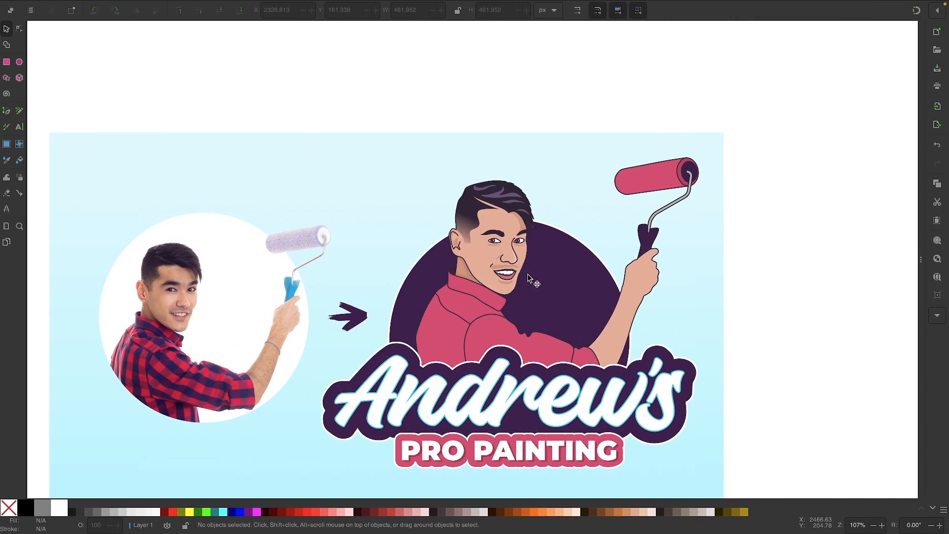
# - Examine the shading shapes on the face, ear and neck of the finished reference portrait
pyautogui.scroll(3, 529, 278)
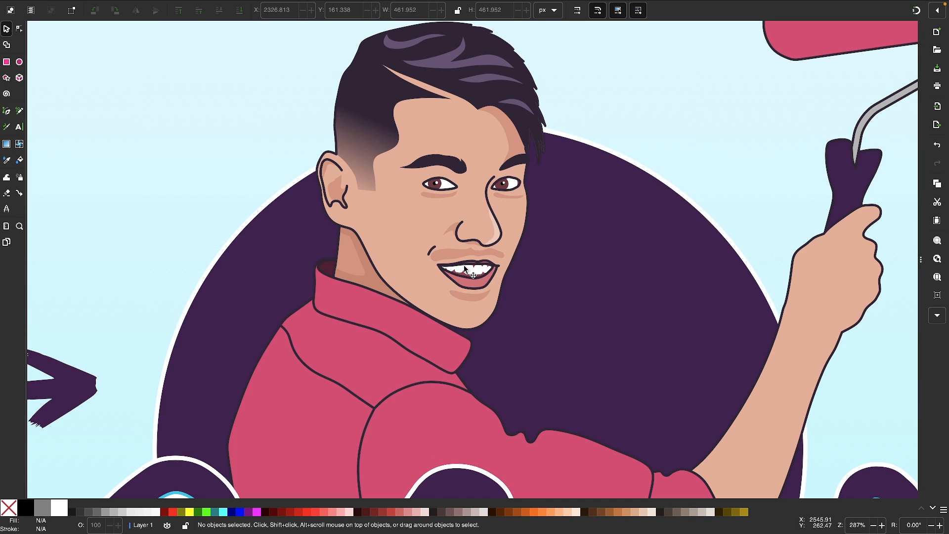
pyautogui.scroll(1, 466, 271)
pyautogui.hscroll(1, 466, 271)
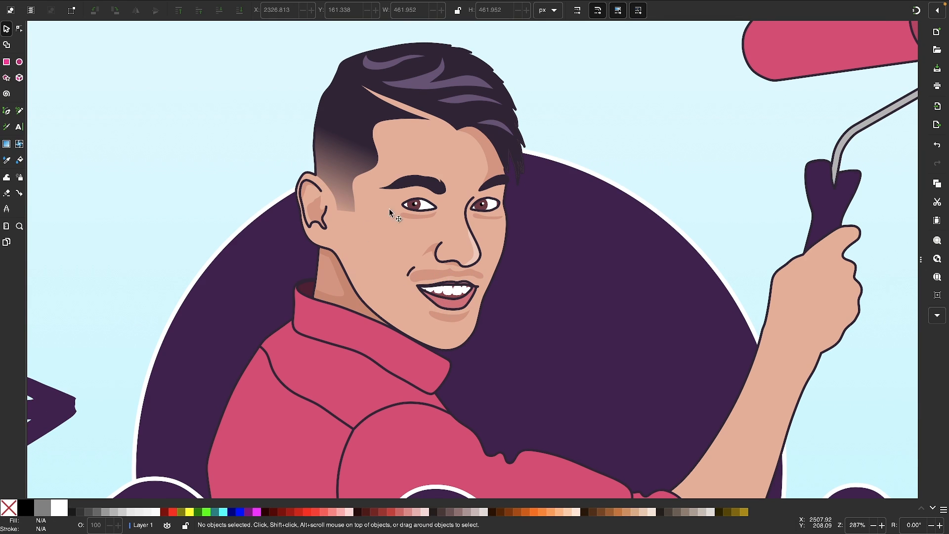
pyautogui.scroll(-2, 370, 254)
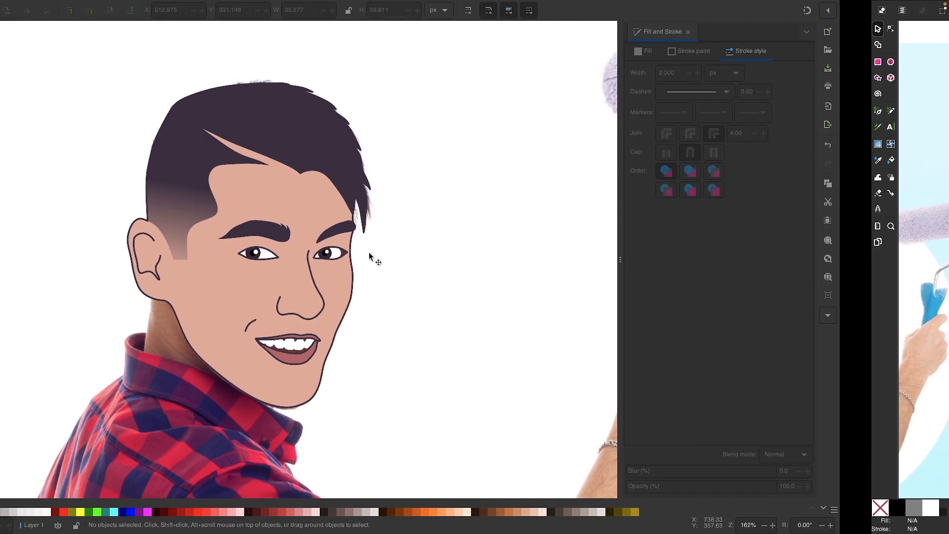
# - Bring the photo to the front, set its opacity to 75%, and deselect it
pyautogui.scroll(2, 381, 346)
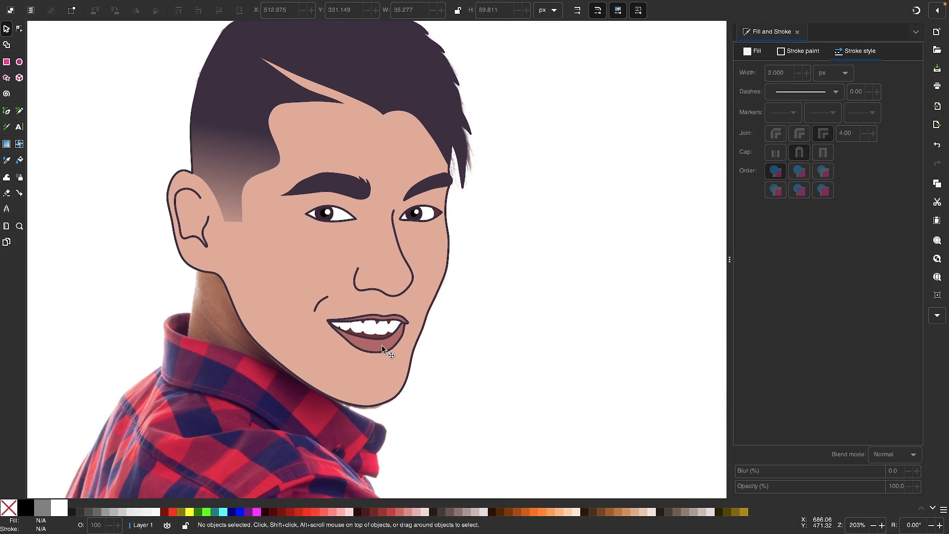
pyautogui.click(586, 215)
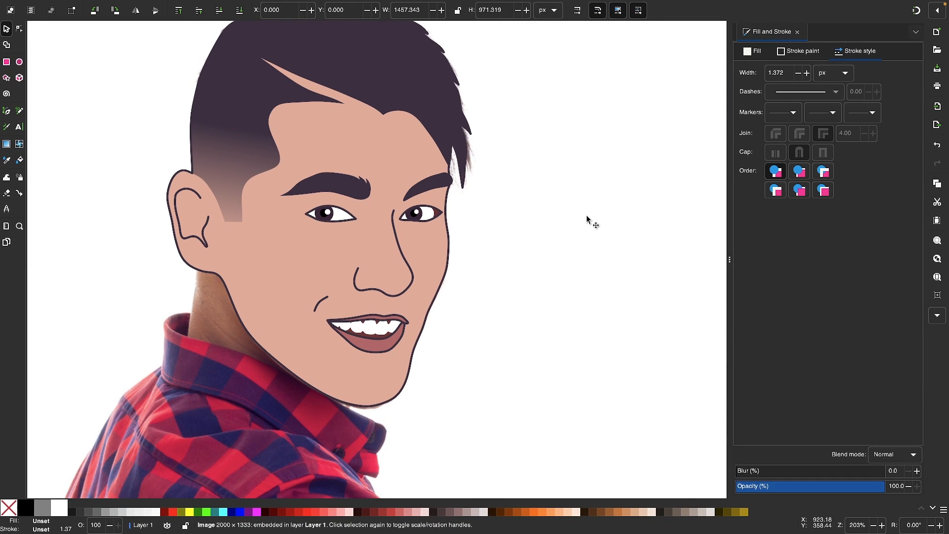
pyautogui.press('Home')
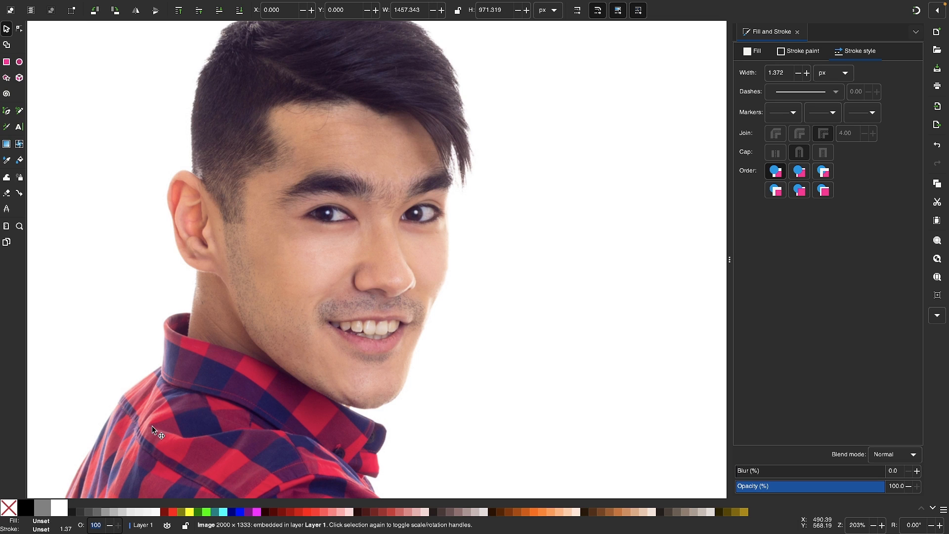
pyautogui.write('75')
pyautogui.press('Return')
pyautogui.scroll(10, 399, 302)
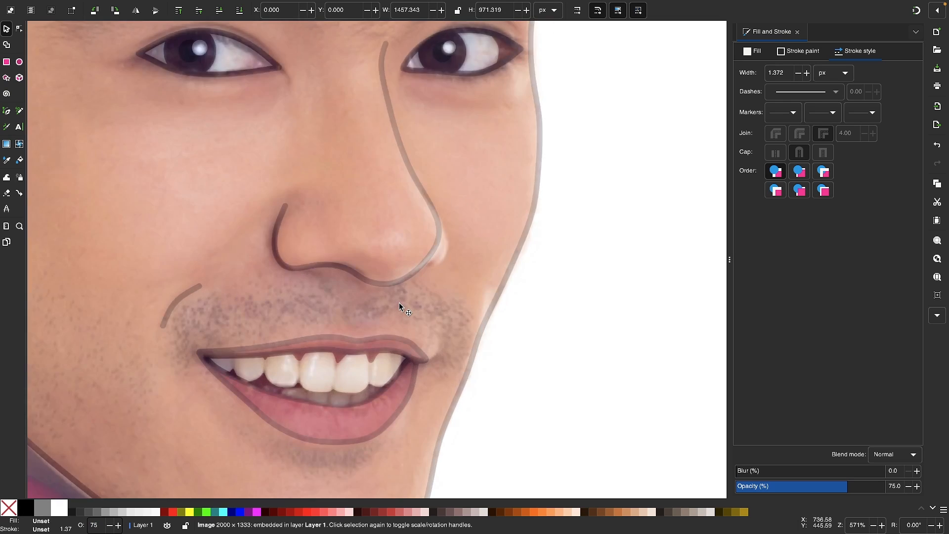
pyautogui.press('Escape')
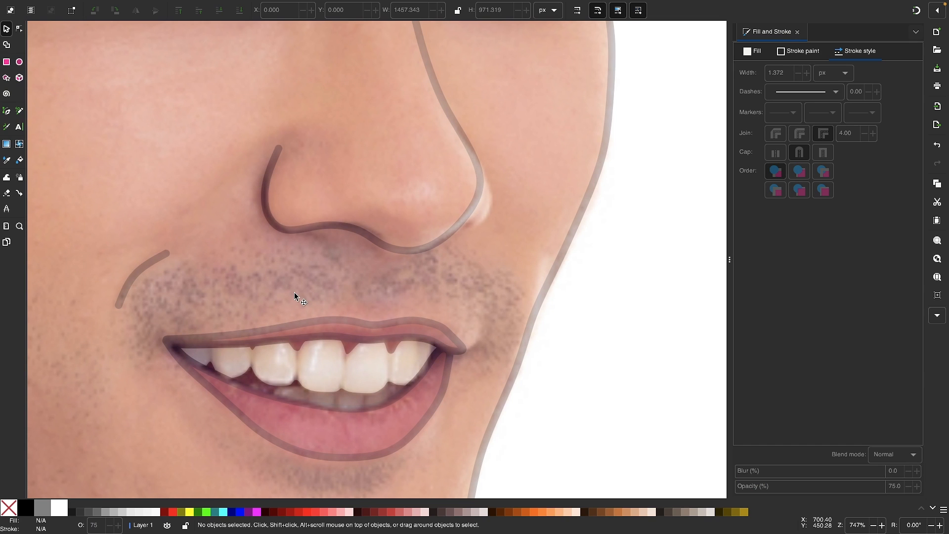
# - Outline a narrow shape along the inner side of the nose's bridge line, down towards the tip
pyautogui.scroll(2, 353, 284)
pyautogui.press('b')
pyautogui.scroll(-2, 350, 283)
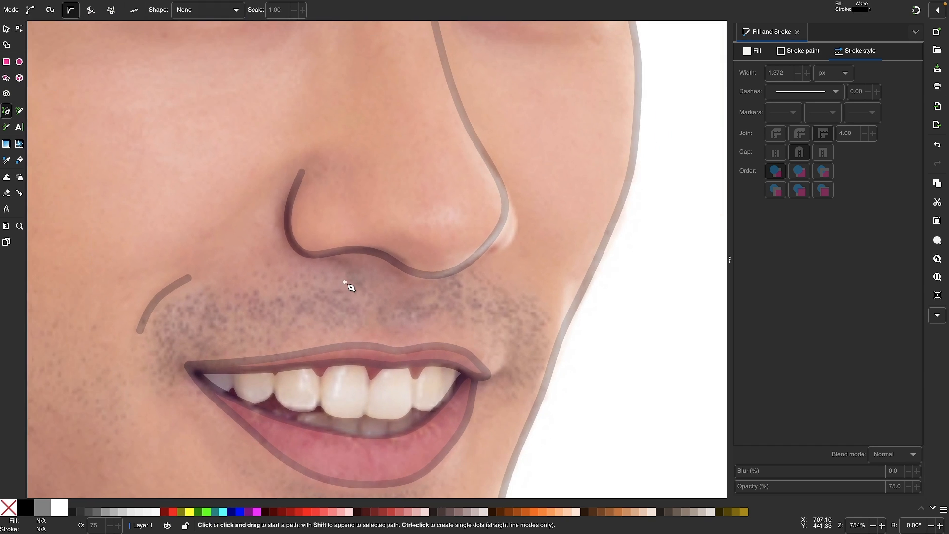
pyautogui.scroll(5, 346, 283)
pyautogui.scroll(2, 344, 282)
pyautogui.scroll(2, 513, 315)
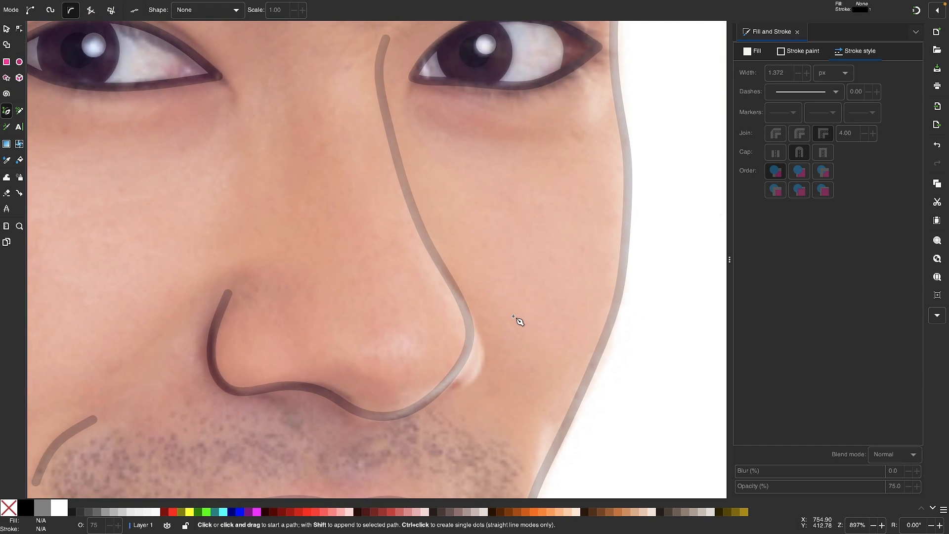
pyautogui.click(387, 134)
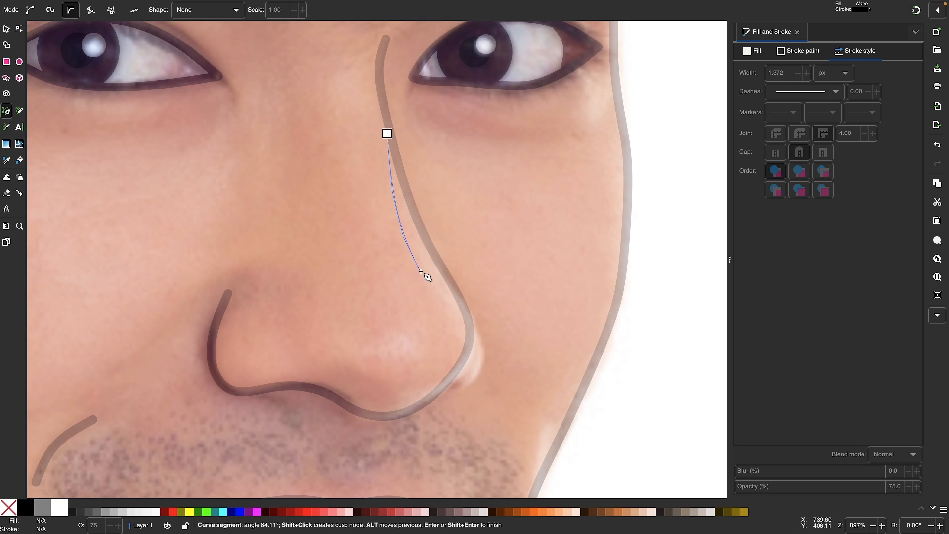
pyautogui.click(453, 331)
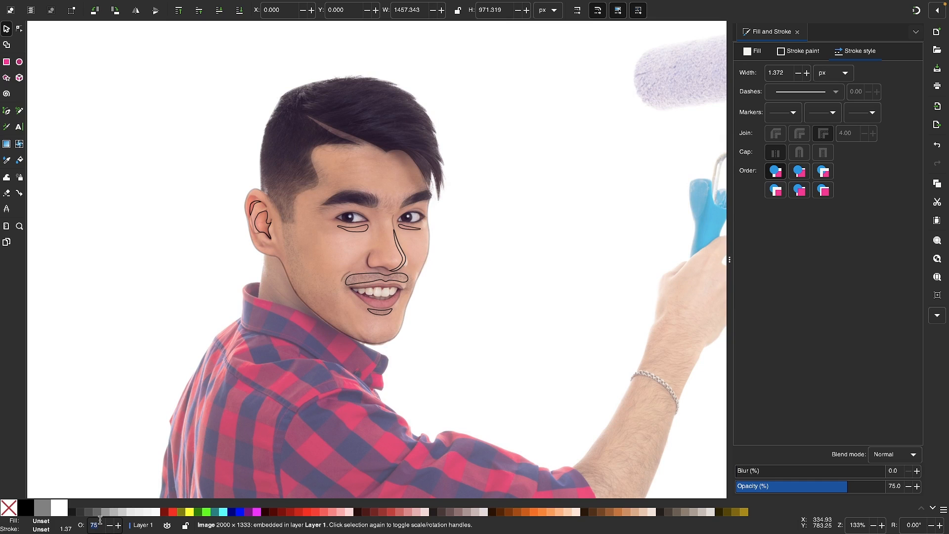
# - Set the photo's opacity back to 100% and send it behind all the traced shapes
pyautogui.write('0')
pyautogui.press('Return')
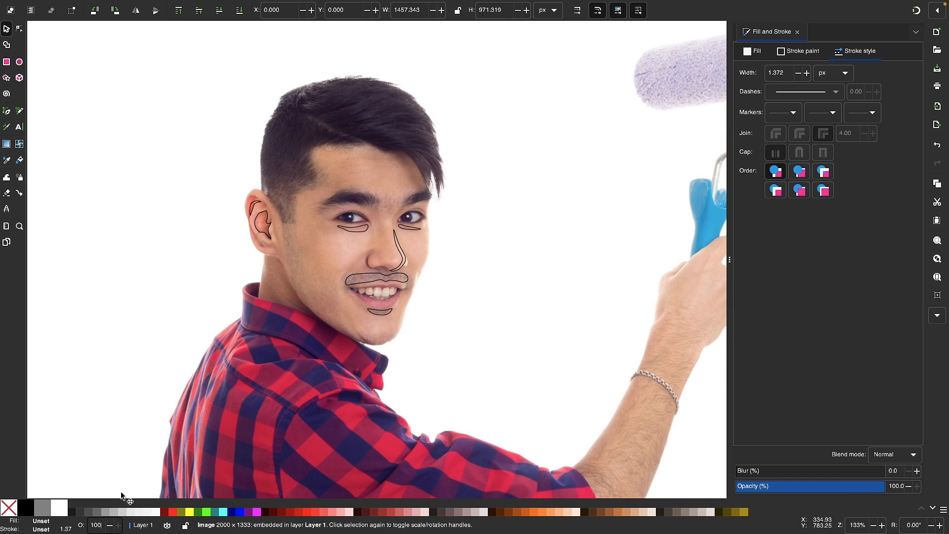
pyautogui.hscroll(2, 400, 246)
pyautogui.scroll(1, 399, 245)
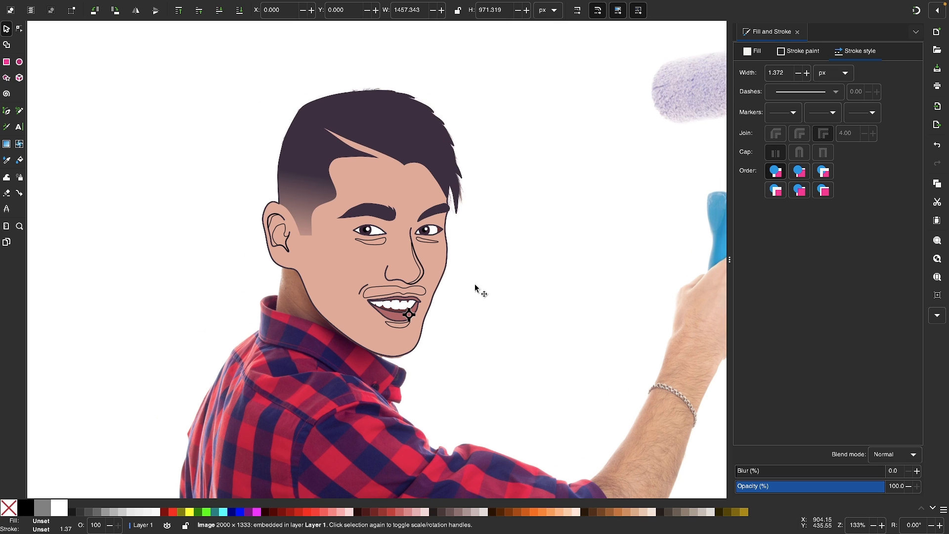
# - Fill both under-eye shapes with the sampled skin colour, remove their outlines, and darken the fill to a lightness of 66
pyautogui.scroll(2, 415, 283)
pyautogui.scroll(2, 359, 239)
pyautogui.click(373, 211)
pyautogui.keyDown('shift'); pyautogui.click(508, 205); pyautogui.keyUp('shift')
pyautogui.scroll(1, 362, 245)
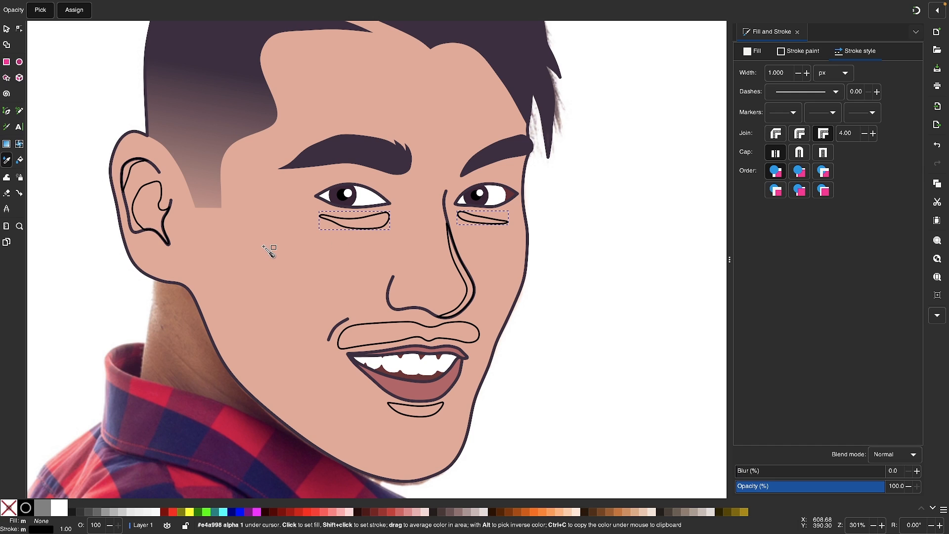
pyautogui.keyDown('shift'); pyautogui.click(9, 507); pyautogui.keyUp('shift')
pyautogui.click(752, 51)
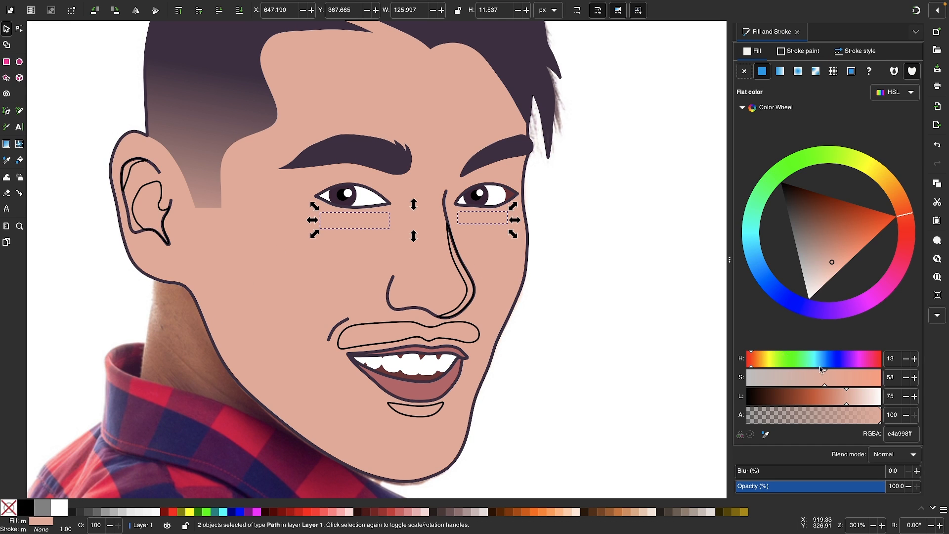
pyautogui.moveTo(845, 397); pyautogui.dragTo(836, 401)
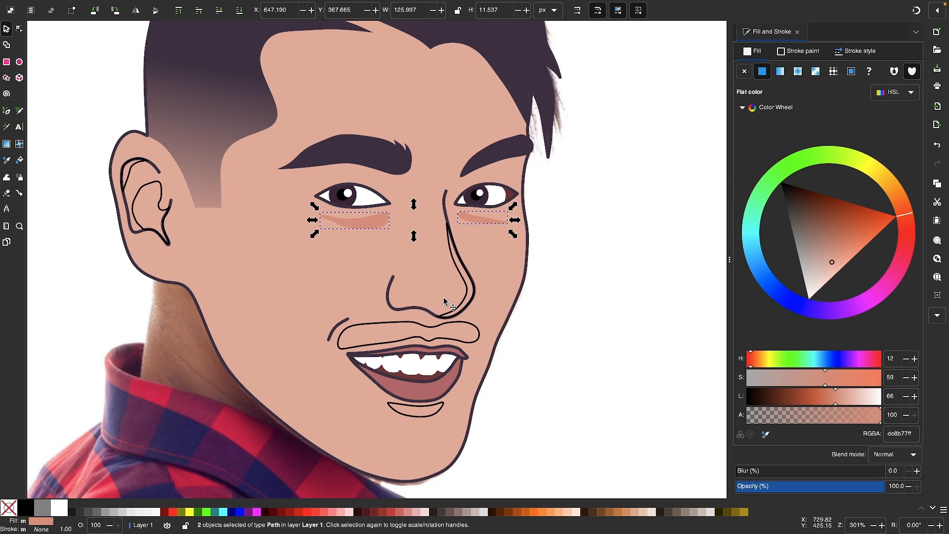
# - Give the moustache, below-lip and two inner-ear shapes the under-eye shading colour without an outline
pyautogui.scroll(-2, 444, 301)
pyautogui.click(412, 380)
pyautogui.keyDown('shift'); pyautogui.click(402, 296); pyautogui.keyUp('shift')
pyautogui.hscroll(-5, 402, 295)
pyautogui.scroll(2, 402, 295)
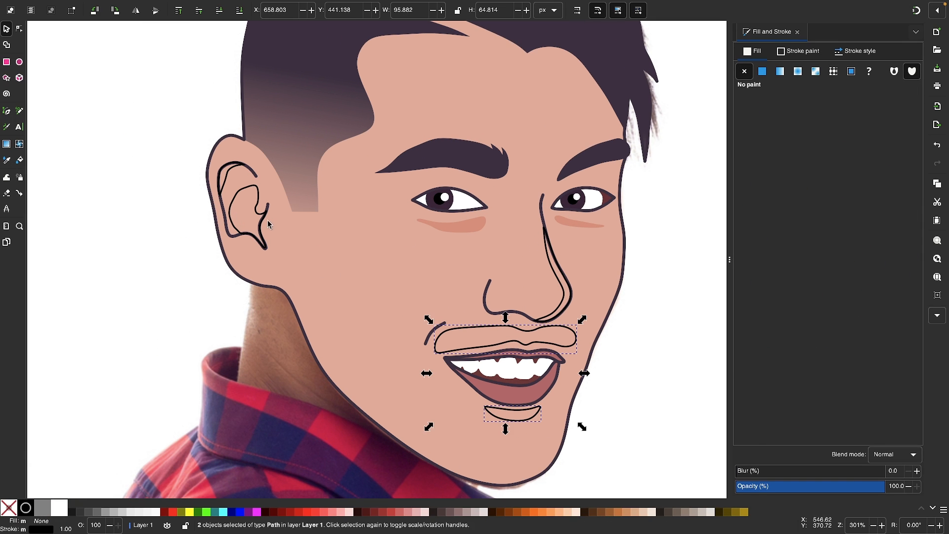
pyautogui.keyDown('shift'); pyautogui.click(248, 187); pyautogui.keyUp('shift')
pyautogui.keyDown('shift'); pyautogui.click(234, 172); pyautogui.keyUp('shift')
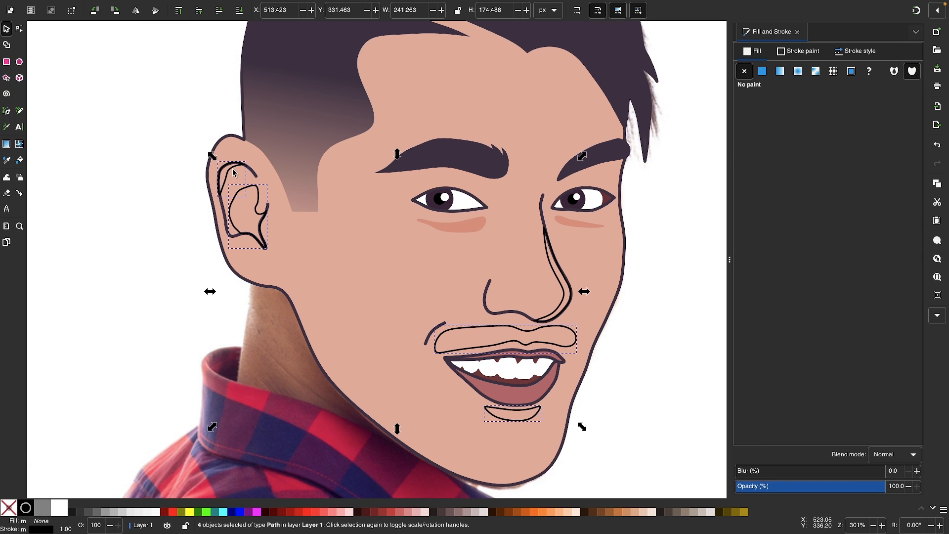
pyautogui.hscroll(2, 389, 249)
pyautogui.press('d')
pyautogui.click(435, 225)
pyautogui.press('d')
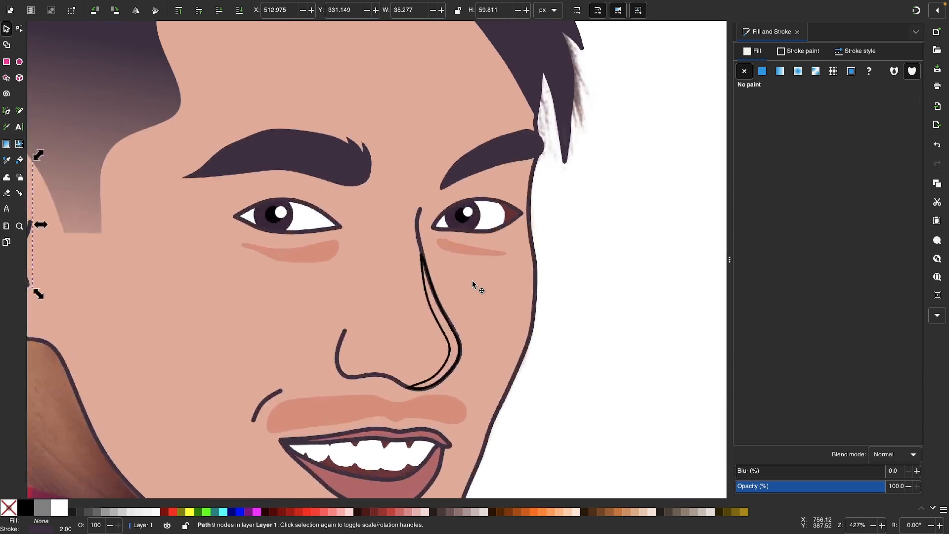
# - Fill the narrow nose-bridge shape with the sampled skin colour lightened to a lightness of 85, and remove its outline
pyautogui.click(448, 347)
pyautogui.hscroll(2, 448, 347)
pyautogui.press('d')
pyautogui.click(307, 235)
pyautogui.press('d')
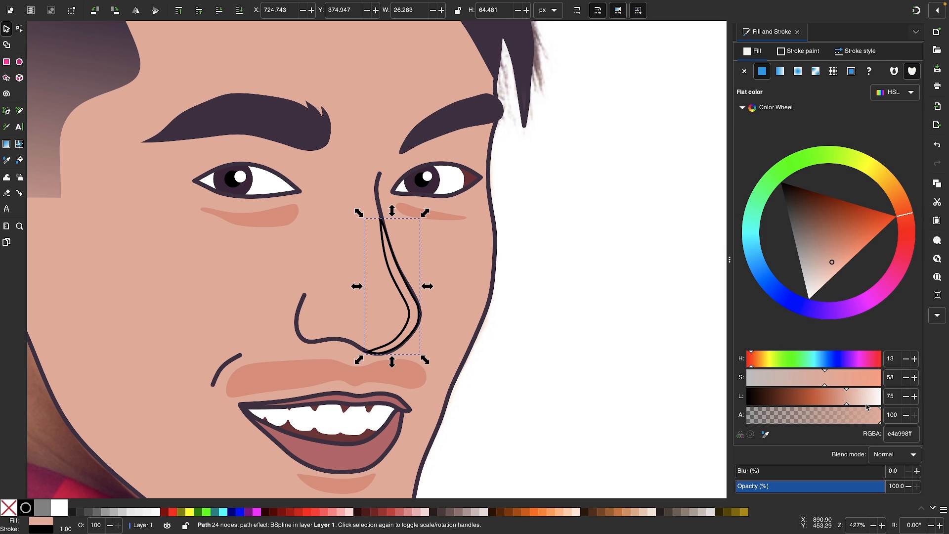
pyautogui.moveTo(867, 407); pyautogui.dragTo(864, 400)
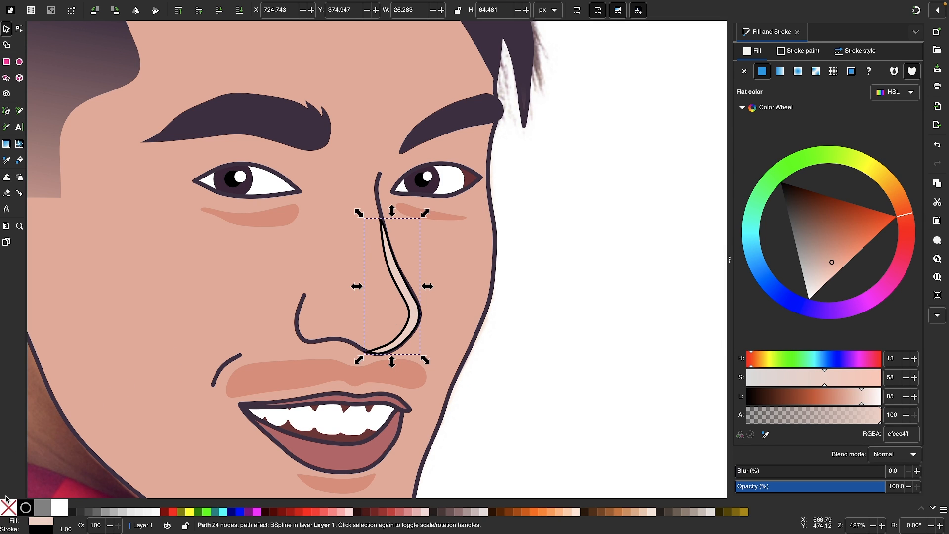
pyautogui.keyDown('shift'); pyautogui.click(8, 507); pyautogui.keyUp('shift')
# - Lower the nose highlight behind the nose's dark outline and deselect it
pyautogui.scroll(4, 313, 285)
pyautogui.hscroll(2, 312, 285)
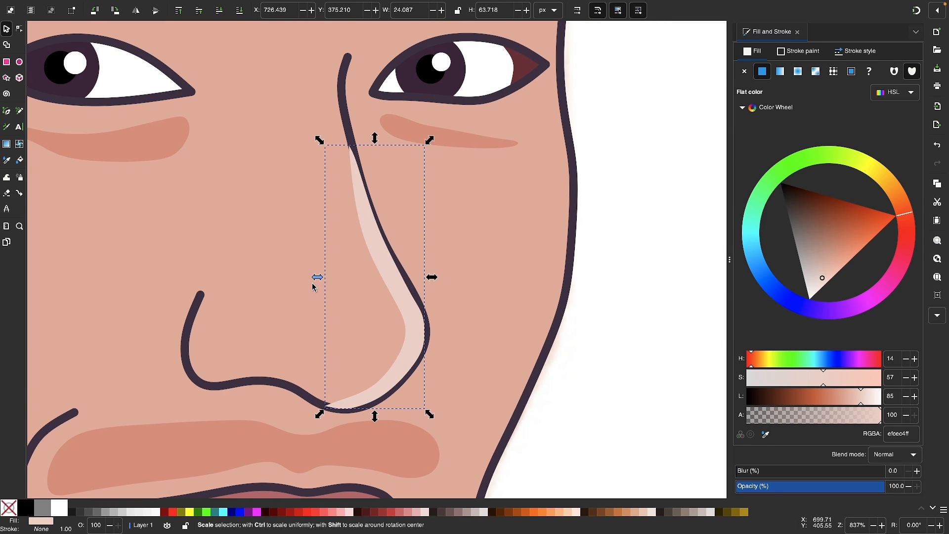
pyautogui.press('pagedown')
pyautogui.press('pageup')
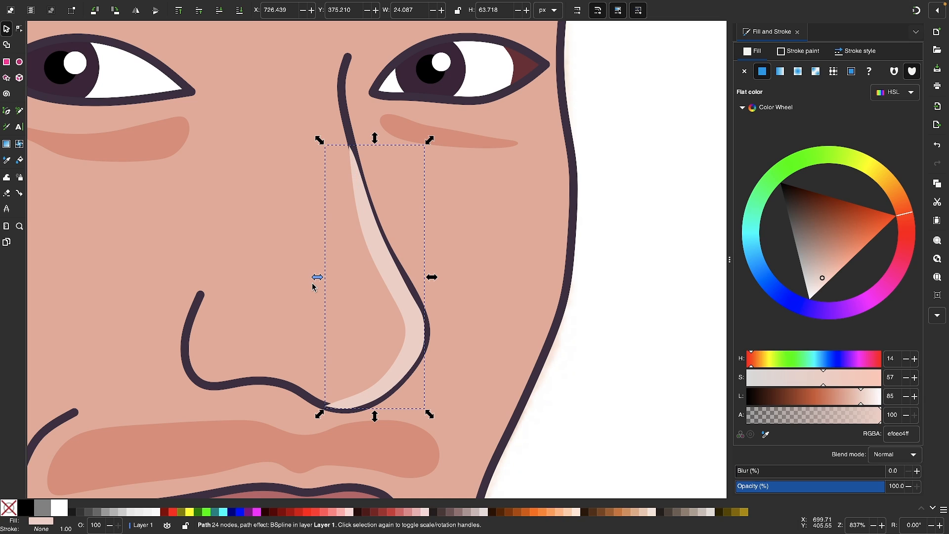
pyautogui.press('pagedown')
pyautogui.press('pageup')
pyautogui.press('pagedown')
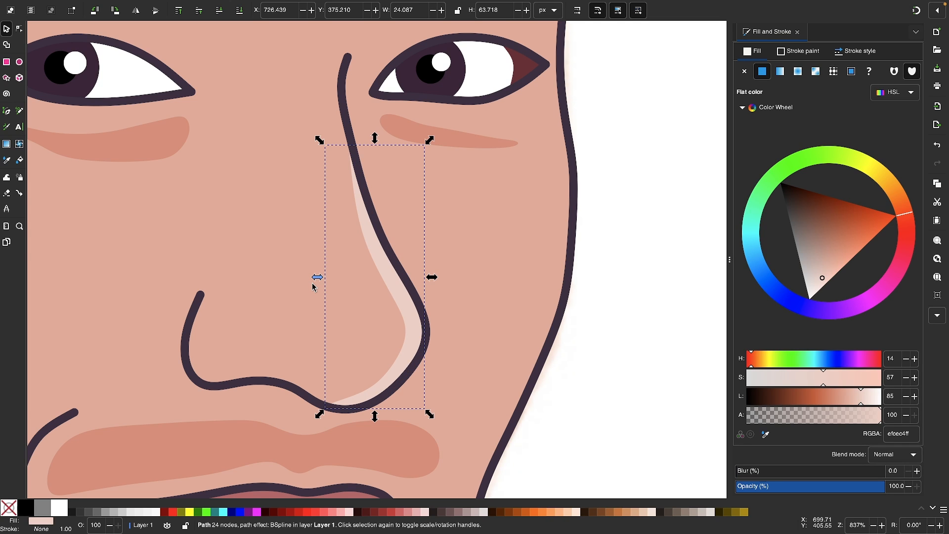
pyautogui.scroll(-4, 467, 346)
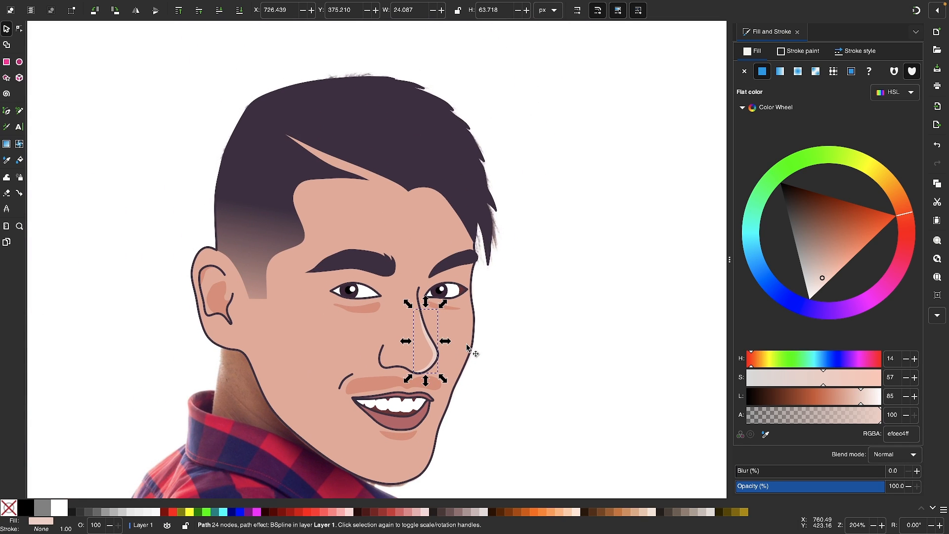
pyautogui.press('Escape')
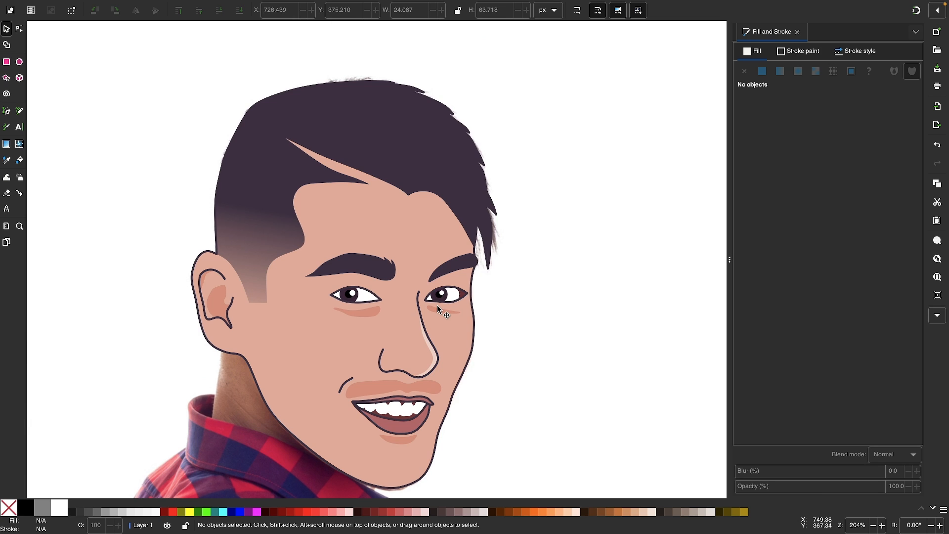
# - Draw a shading shape on the forehead between the fringe and the far eyebrow, filled with the darker skin shading colour
pyautogui.hscroll(-2, 437, 305)
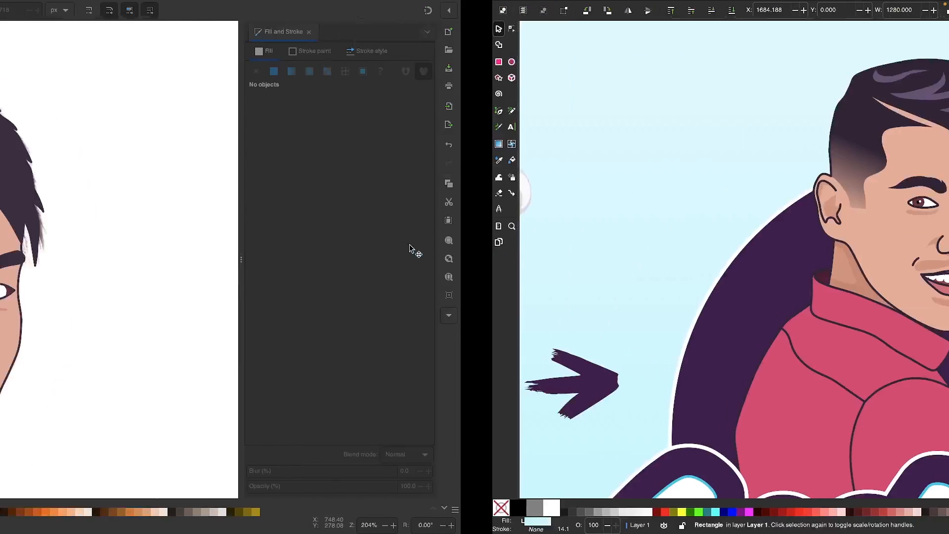
pyautogui.click(303, 123)
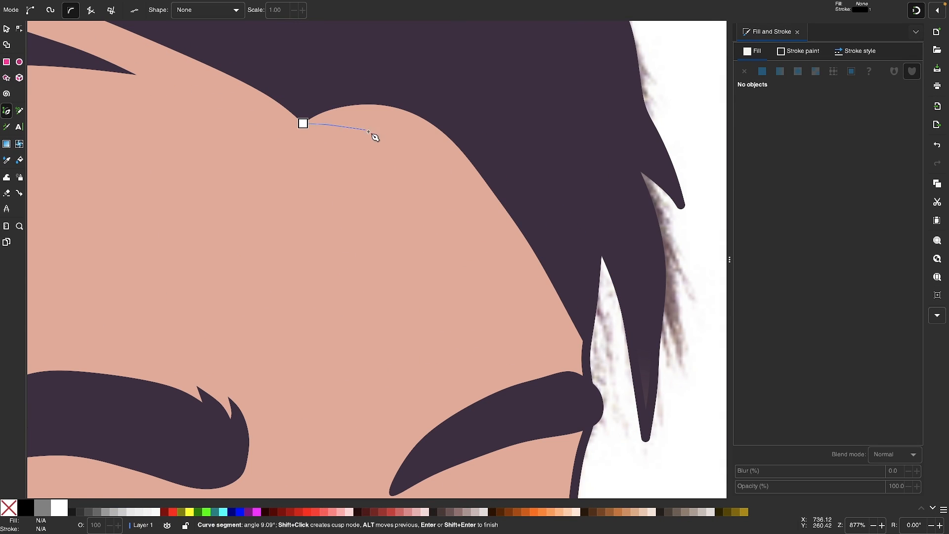
pyautogui.click(445, 235)
pyautogui.click(409, 444)
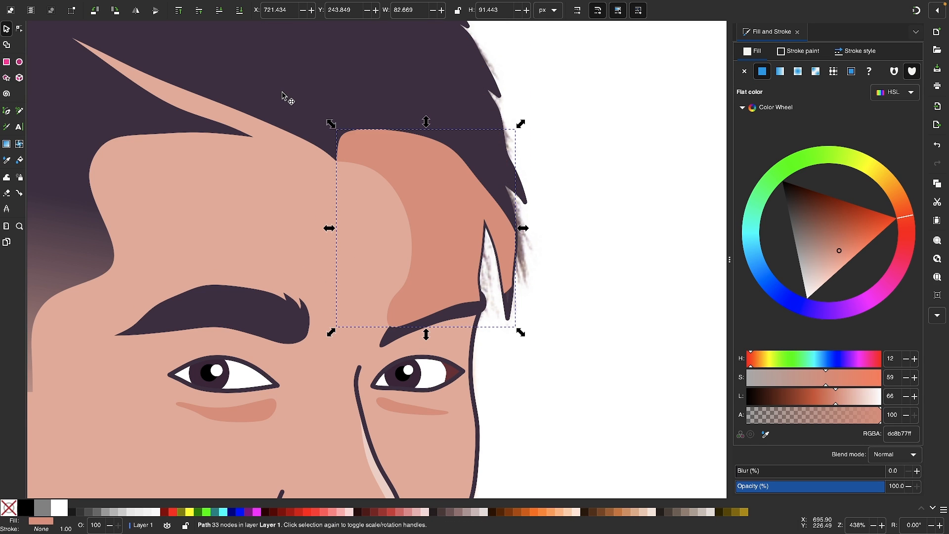
# - Outline one shading shape beside the nostril wing and another along the underside of the nose
pyautogui.press('5')
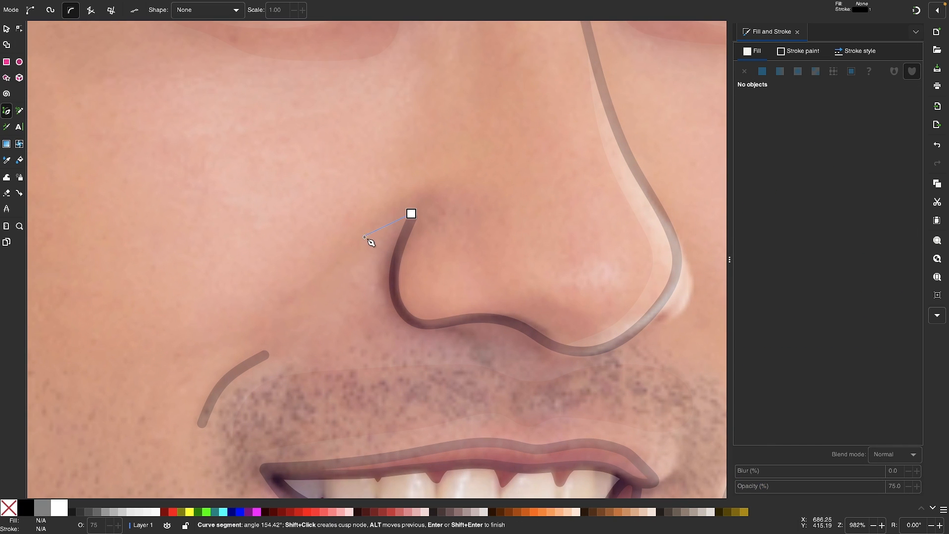
pyautogui.click(302, 292)
pyautogui.click(411, 322)
pyautogui.click(411, 213)
pyautogui.click(450, 322)
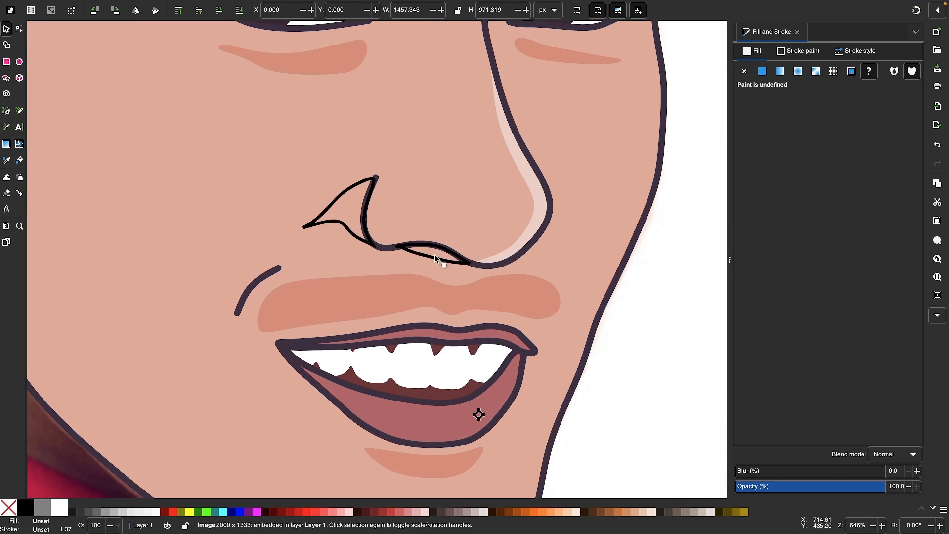
# - Fill the nostril-side and under-nose shapes with the skin shading colour, remove their outlines, and deselect them
pyautogui.click(372, 253)
pyautogui.click(429, 251)
pyautogui.press('Escape')
pyautogui.press('4')
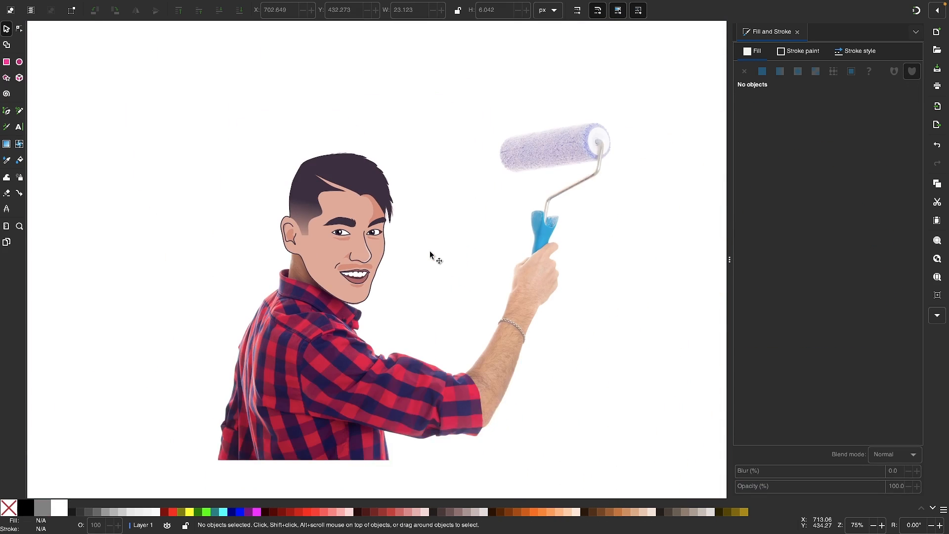
# - Look over the shaded face and the untraced neck, shirt, arm and paint roller in the photo
pyautogui.hscroll(-2, 430, 251)
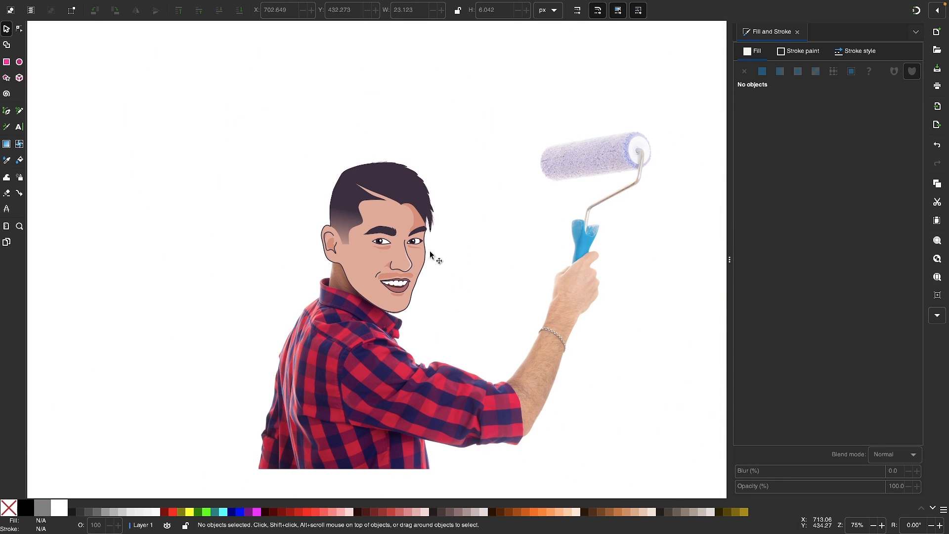
pyautogui.scroll(3, 429, 255)
pyautogui.scroll(-5, 430, 255)
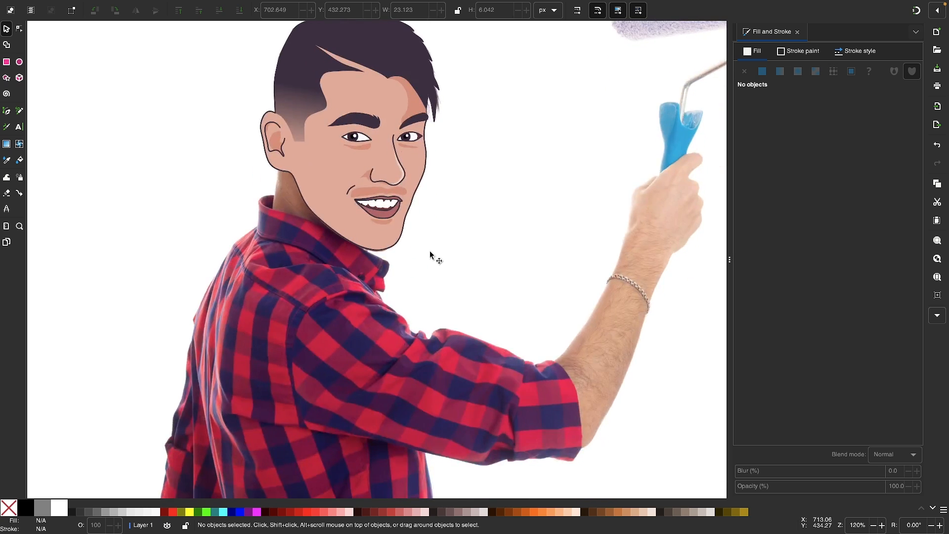
pyautogui.scroll(-1, 429, 255)
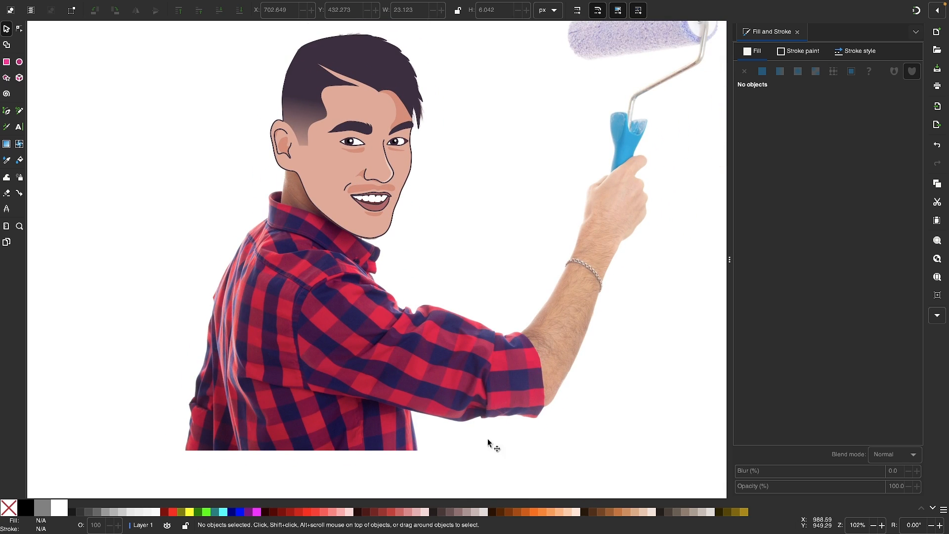
pyautogui.scroll(1, 494, 349)
pyautogui.hscroll(-1, 494, 348)
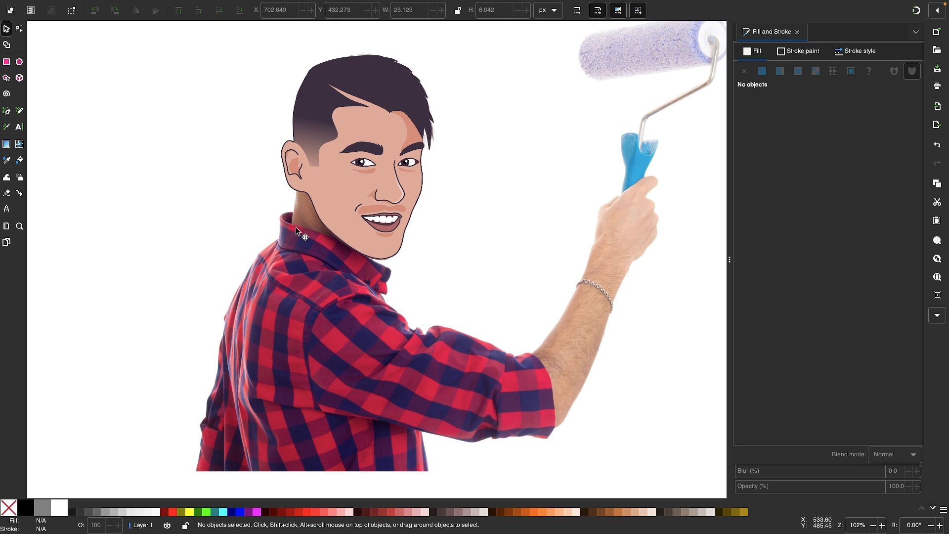
pyautogui.scroll(2, 528, 399)
pyautogui.hscroll(-1, 528, 398)
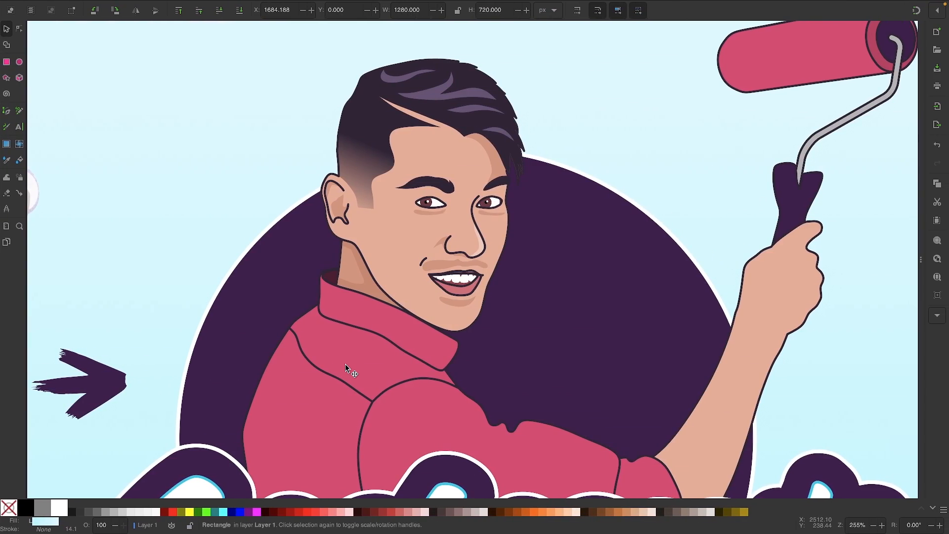
# - Examine the neck, shirt, arm, roller, backing circle and lettering of the finished reference logo
pyautogui.click(346, 366)
pyautogui.scroll(-1, 345, 366)
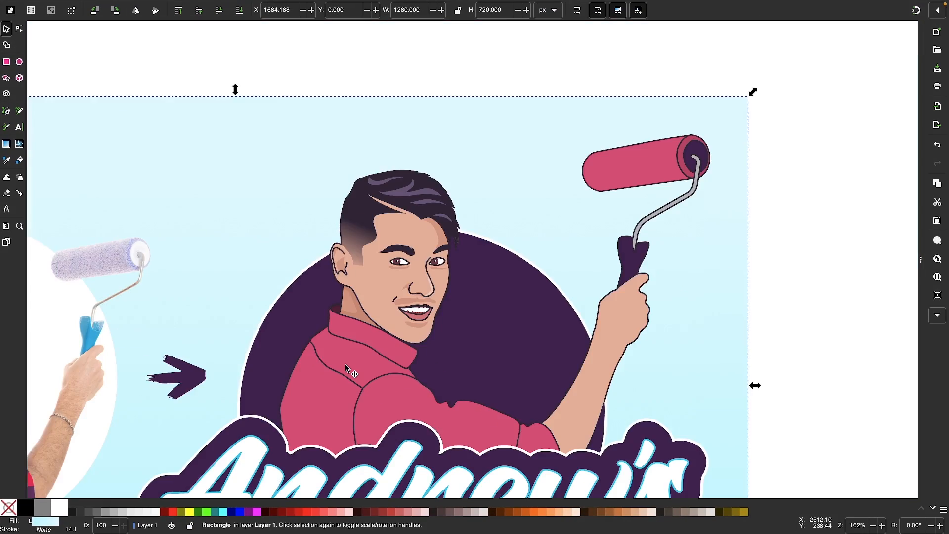
pyautogui.scroll(-3, 345, 366)
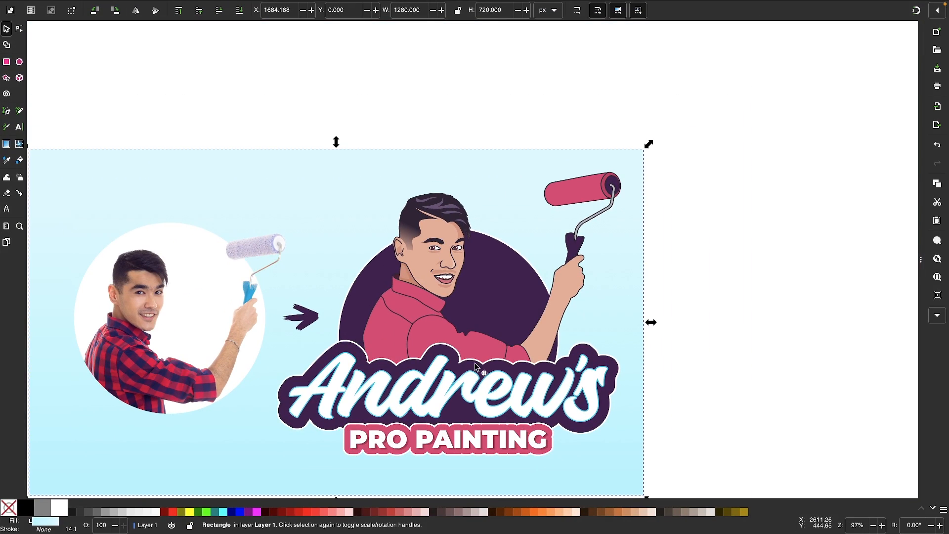
pyautogui.scroll(-2, 440, 357)
pyautogui.hscroll(-1, 440, 357)
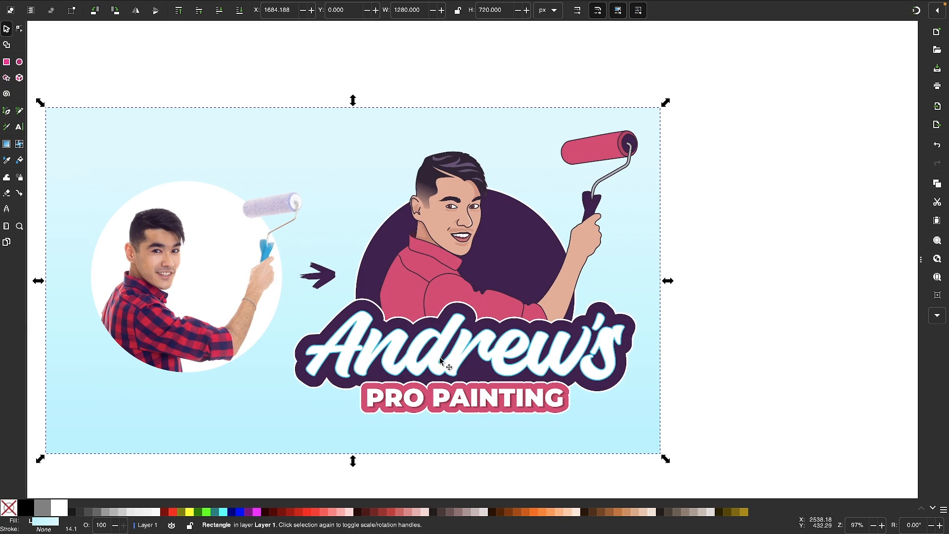
pyautogui.scroll(-1, 442, 360)
pyautogui.hscroll(-2, 441, 360)
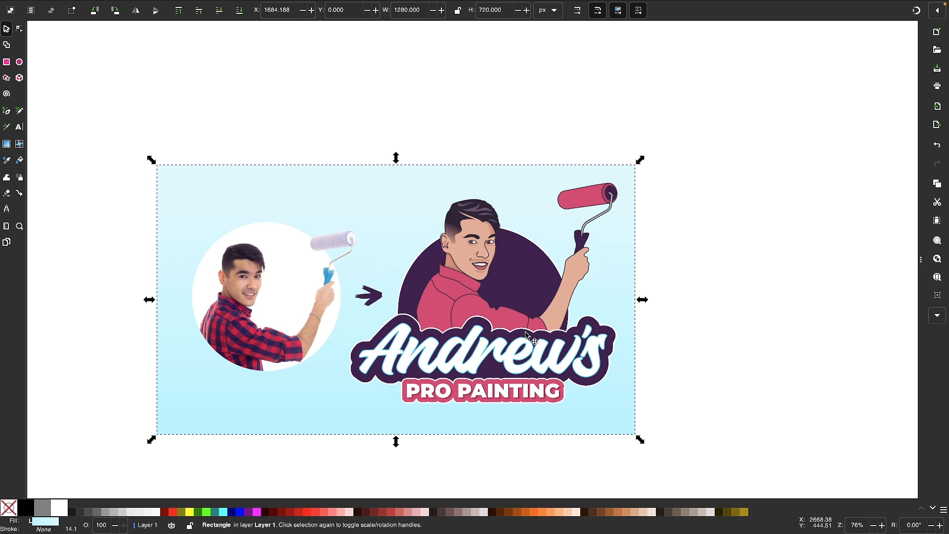
pyautogui.scroll(1, 455, 294)
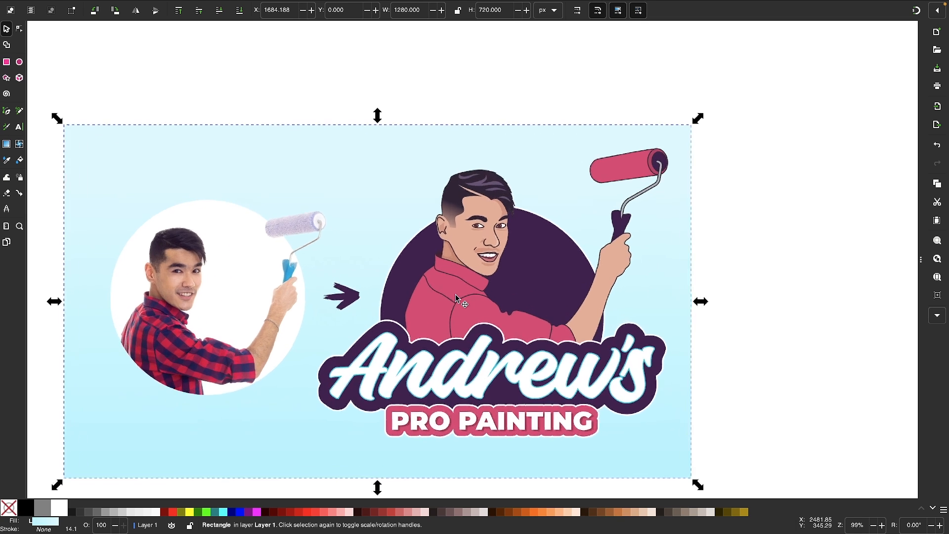
pyautogui.scroll(-1, 455, 294)
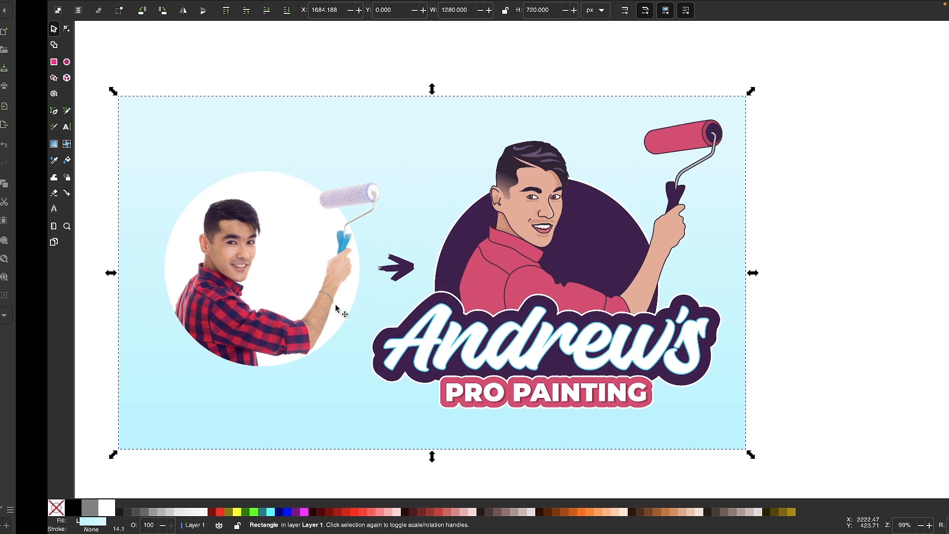
pyautogui.scroll(2, 566, 271)
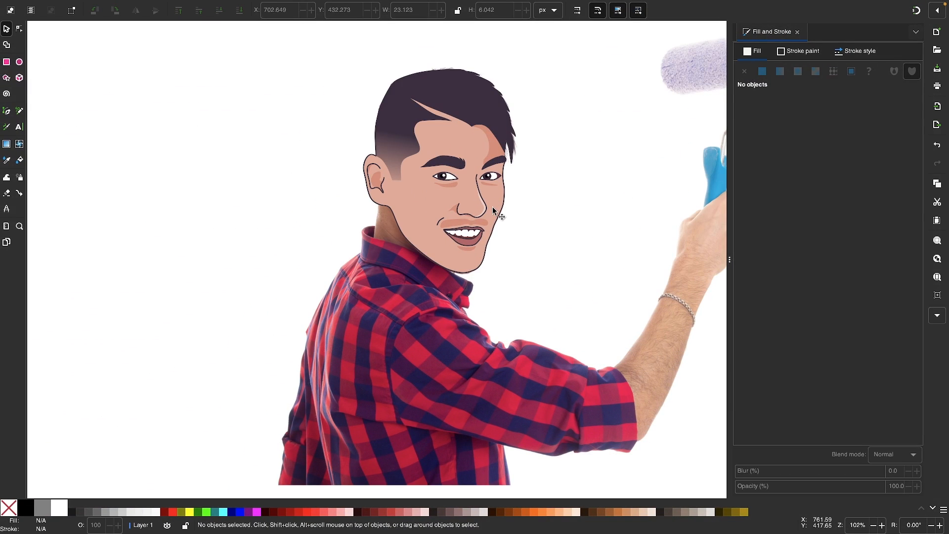
# - Trace the neck, shirt, raised arm, hand and paint roller as colour-filled shapes with dark outlines
pyautogui.hscroll(4, 493, 211)
pyautogui.scroll(4, 334, 191)
pyautogui.hscroll(-7, 335, 191)
pyautogui.press('b')
pyautogui.click(361, 157)
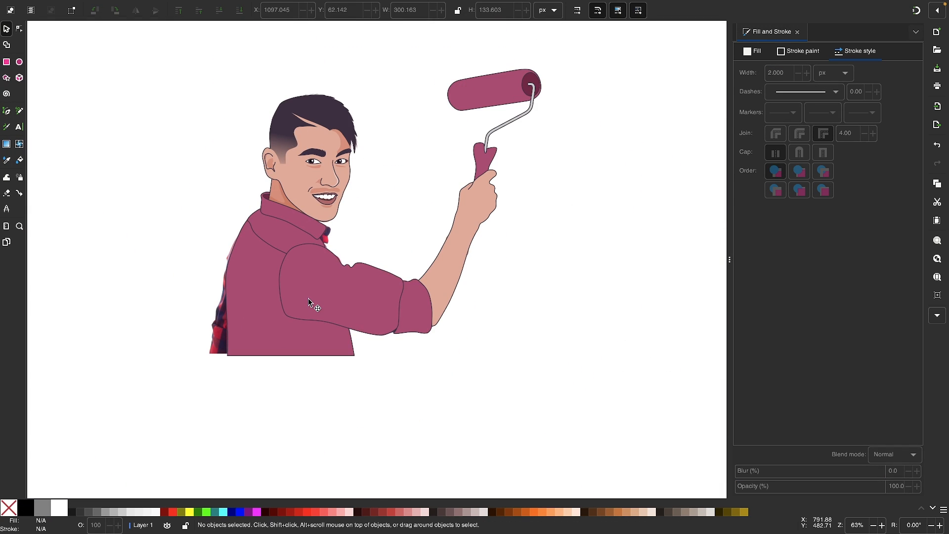
# - Move the photo out from behind the traced portrait and delete it
pyautogui.moveTo(192, 343); pyautogui.dragTo(479, 398)
pyautogui.press('Delete')
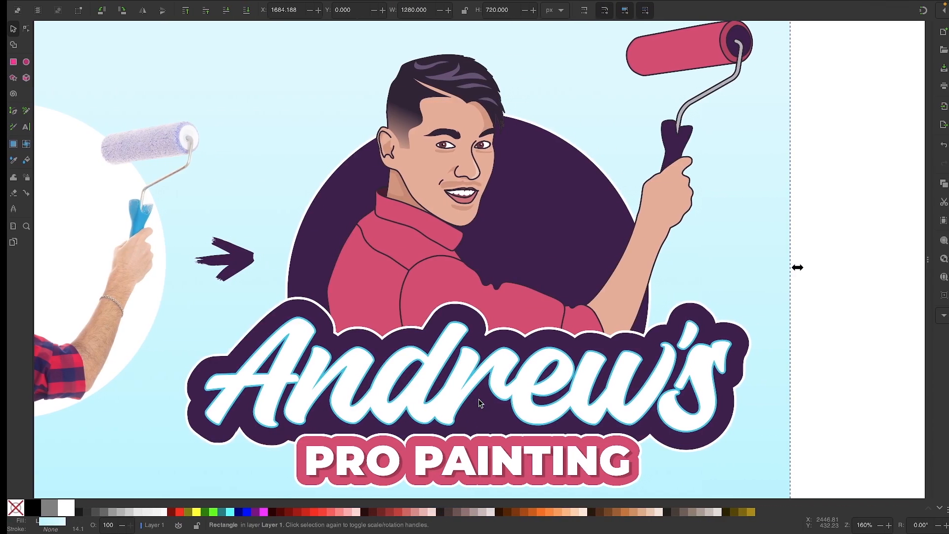
# - Look over the finished reference logo and compare it with the traced portrait, arm and paint roller
pyautogui.scroll(-5, 478, 398)
pyautogui.scroll(3, 480, 403)
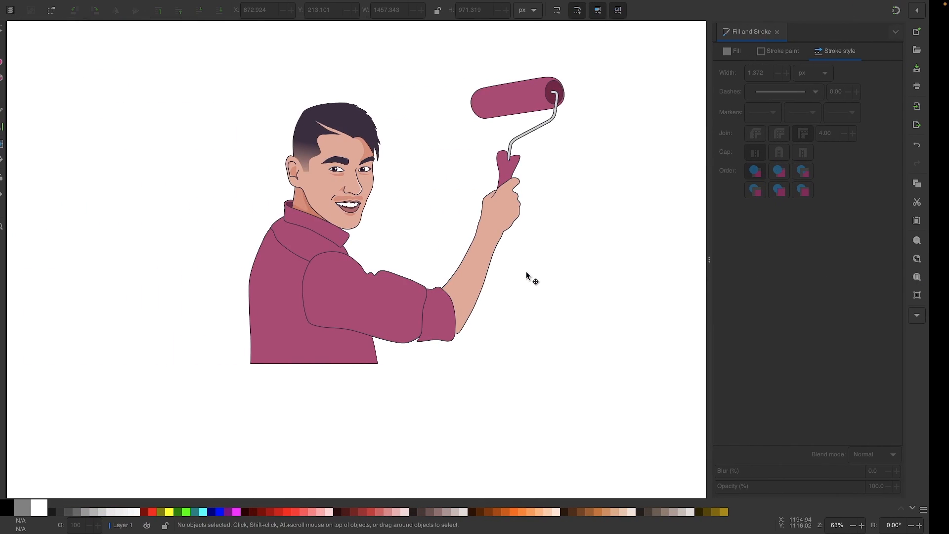
pyautogui.click(512, 218)
pyautogui.click(585, 195)
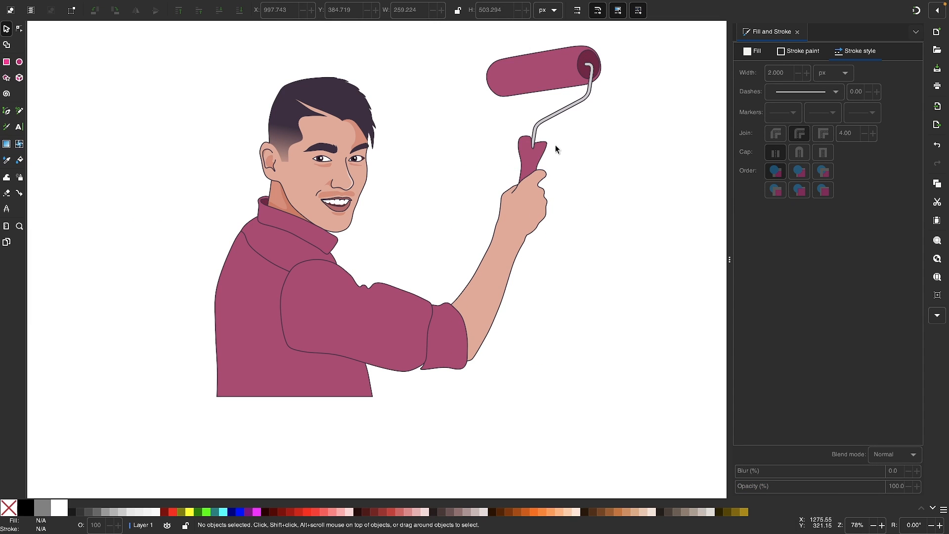
pyautogui.hscroll(-1, 452, 209)
pyautogui.scroll(1, 452, 209)
pyautogui.hscroll(2, 452, 209)
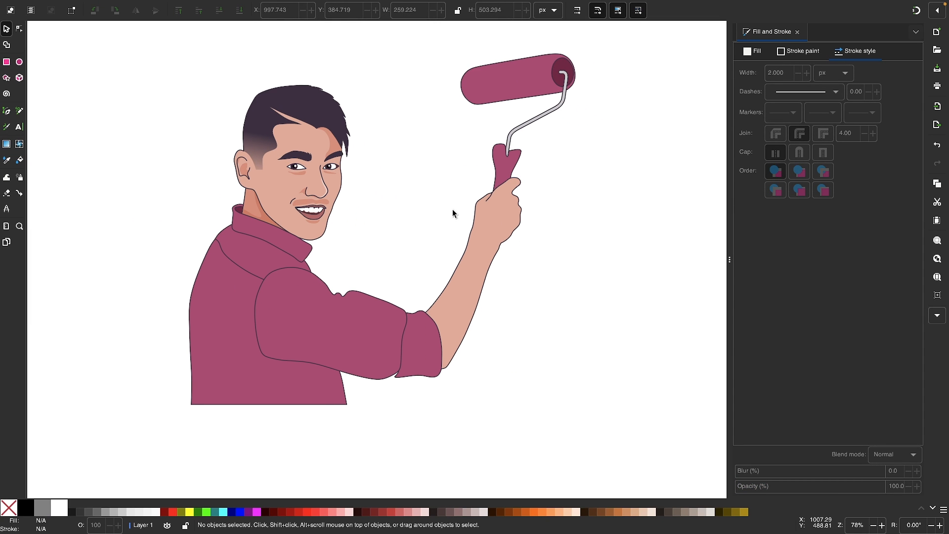
pyautogui.scroll(1, 500, 168)
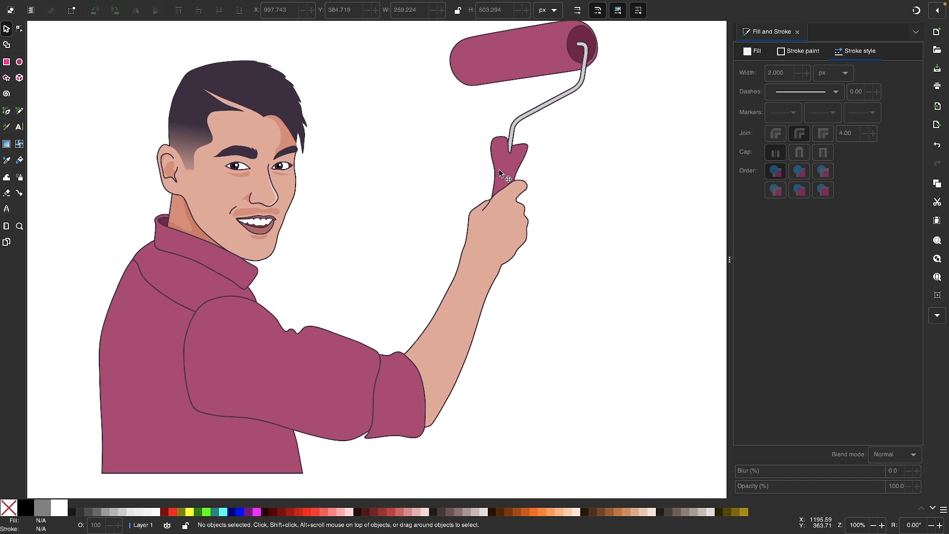
pyautogui.scroll(-2, 500, 171)
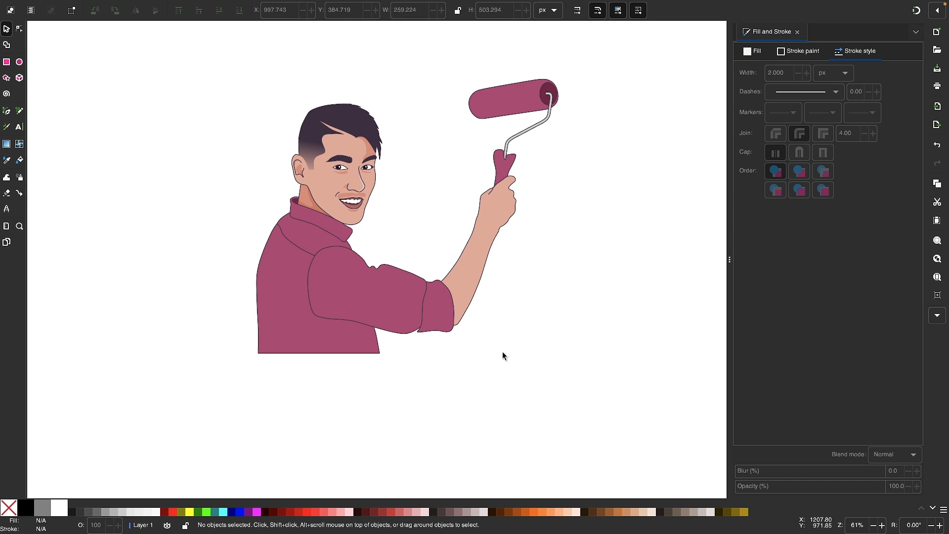
# - Group all the shapes of the man and his paint roller into one object
pyautogui.scroll(-1, 515, 408)
pyautogui.moveTo(624, 440); pyautogui.dragTo(190, 62)
pyautogui.press('alt')
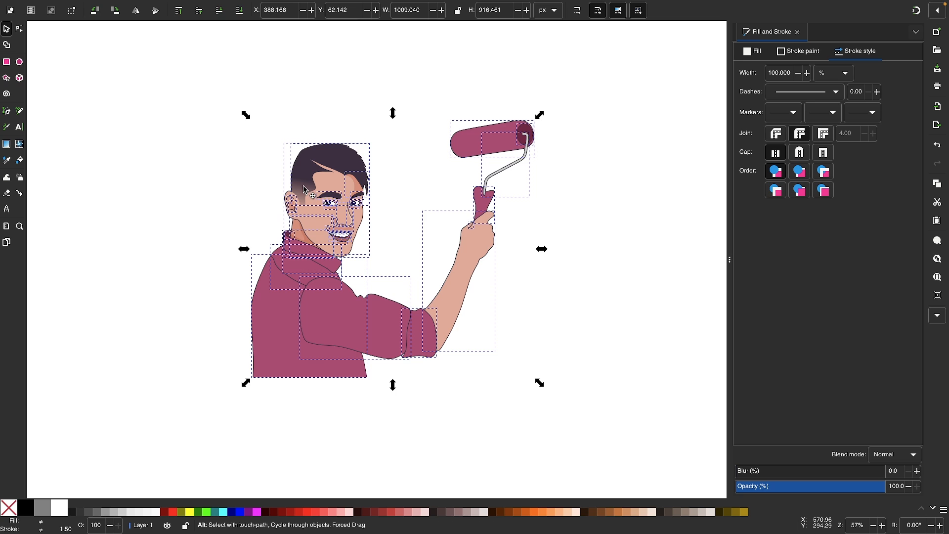
pyautogui.hotkey('ctrl', 'g')
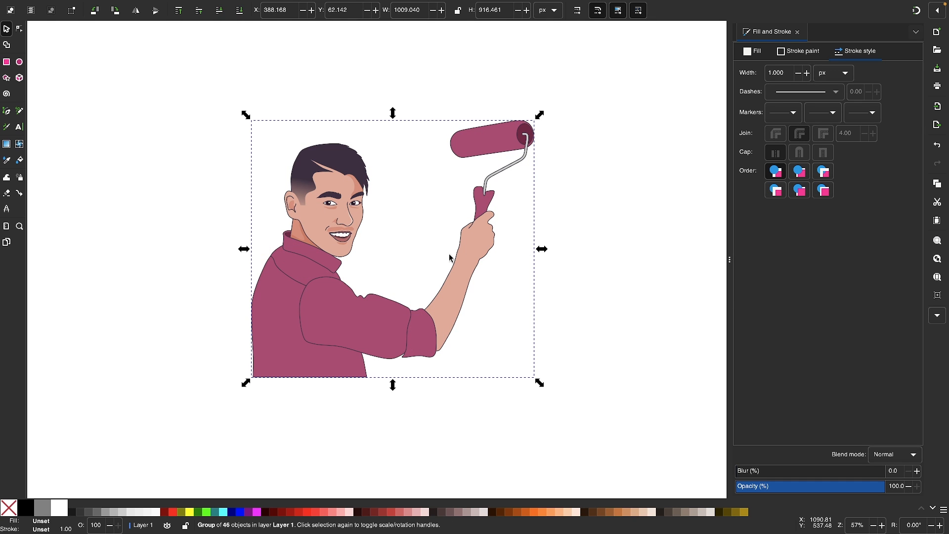
pyautogui.scroll(-2, 450, 258)
pyautogui.click(395, 328)
pyautogui.scroll(3, 381, 395)
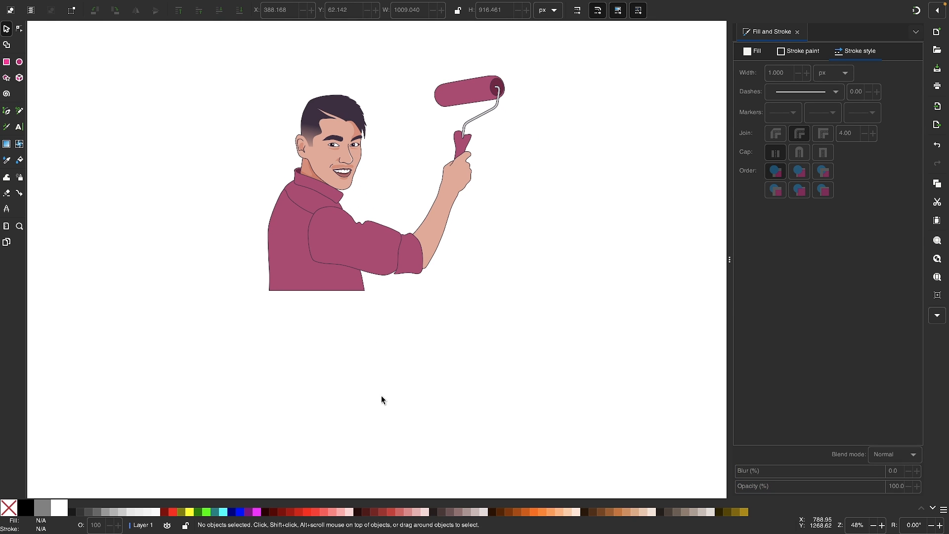
# - Add the text "Andrew's" on the empty canvas below the portrait
pyautogui.press('t')
pyautogui.click(254, 328)
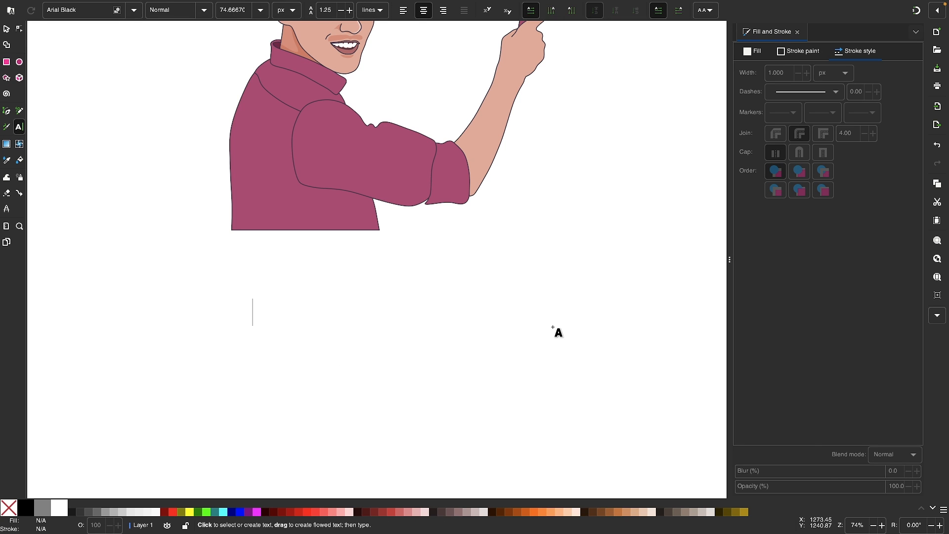
pyautogui.write('Andrew')
pyautogui.press('BackSpace')
pyautogui.write("ew's")
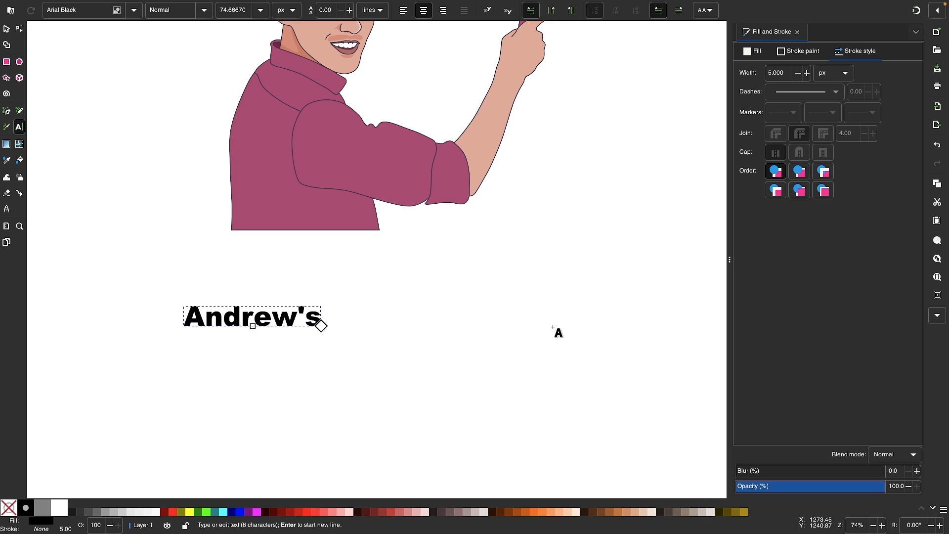
pyautogui.scroll(1, 553, 326)
pyautogui.hscroll(-1, 553, 327)
pyautogui.click(7, 29)
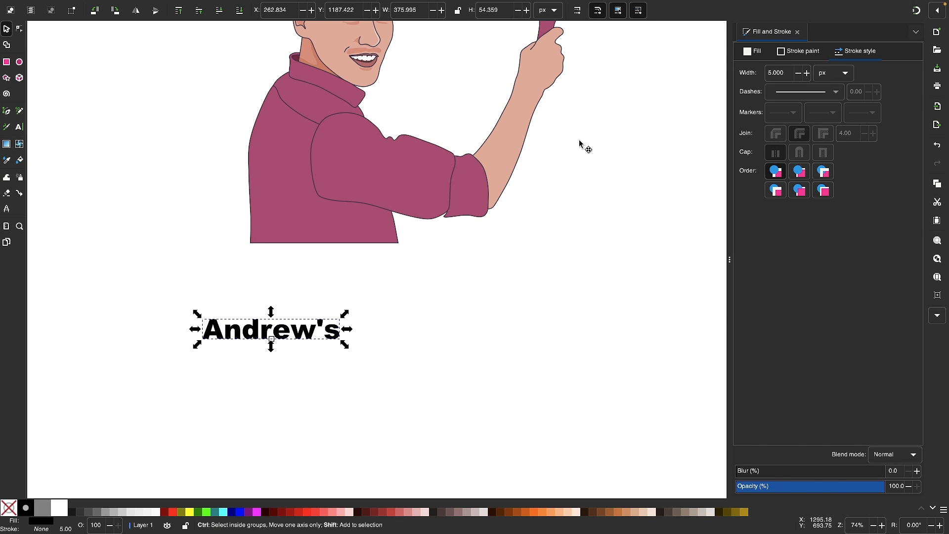
# - Set the "Andrew's" text in Bhineka Regular and enlarge it to about 1074 px wide below the shirt
pyautogui.hotkey('ctrl', 'shift', 't')
pyautogui.scroll(-20, 816, 171)
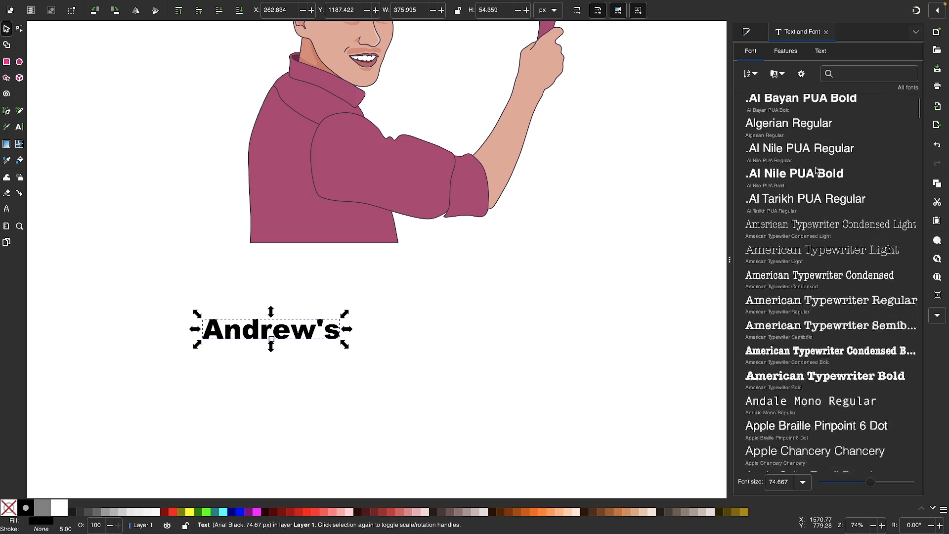
pyautogui.scroll(-20, 807, 301)
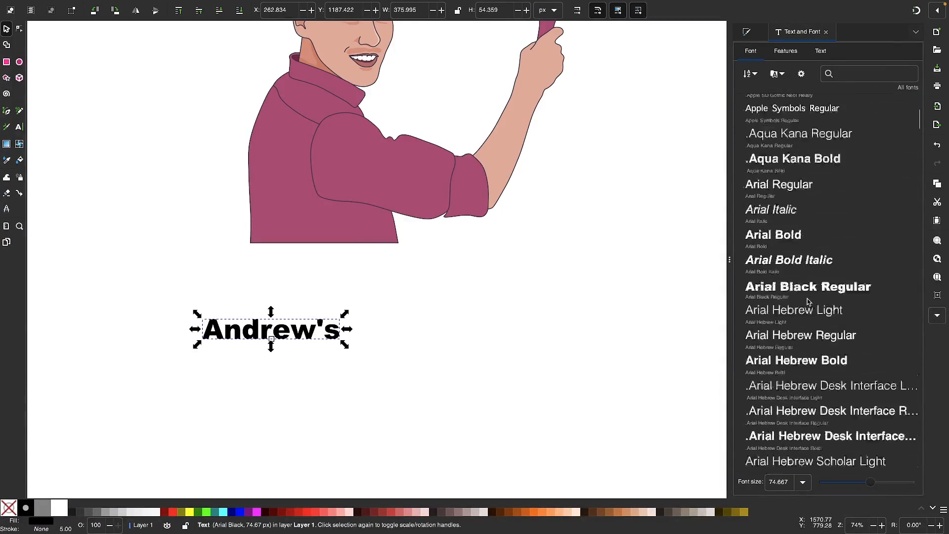
pyautogui.scroll(-20, 808, 302)
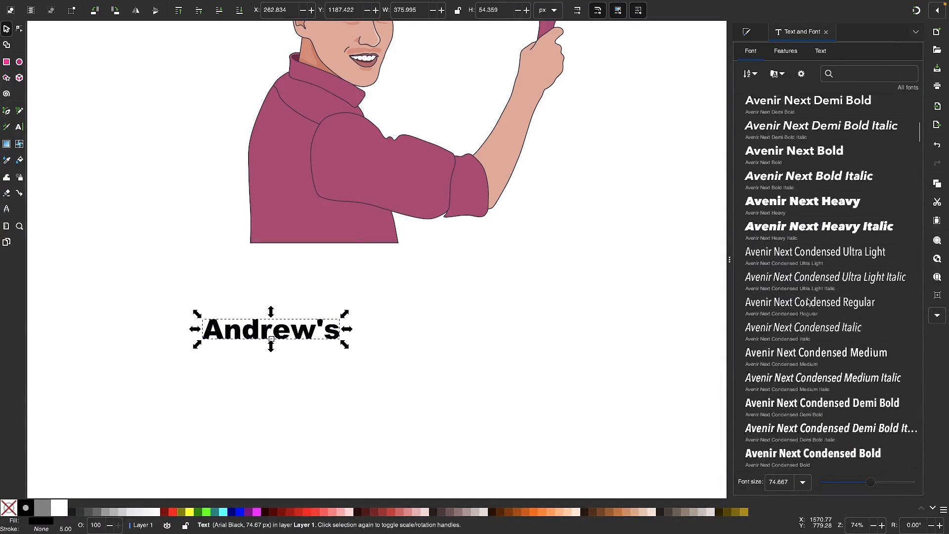
pyautogui.click(878, 73)
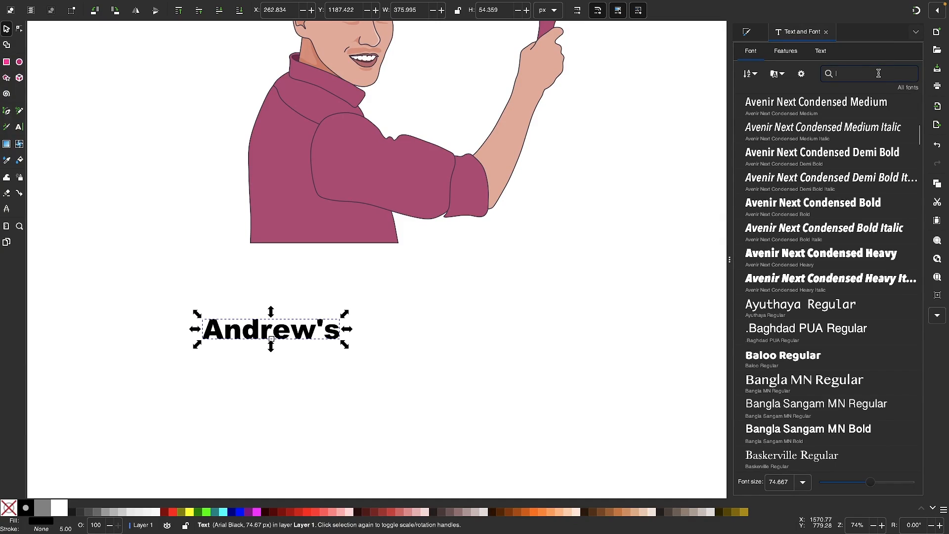
pyautogui.write('bh')
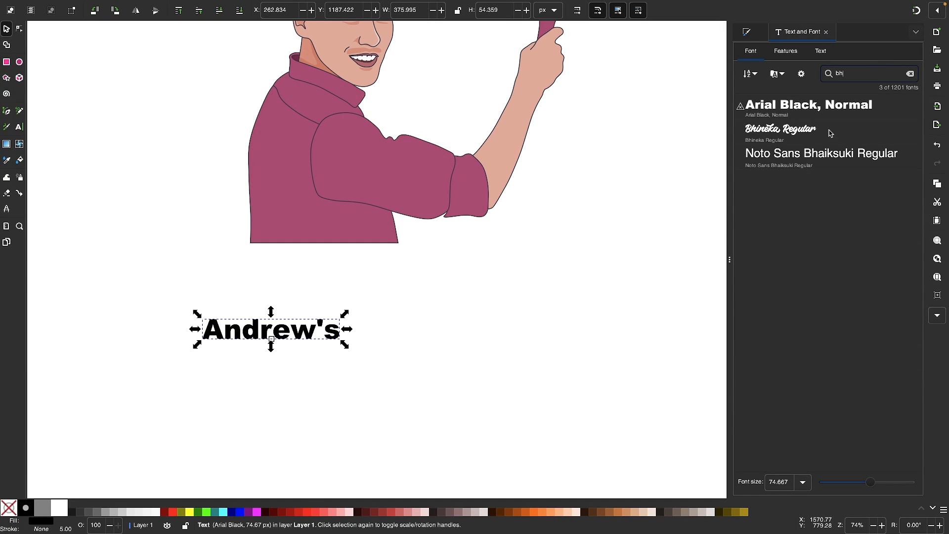
pyautogui.click(779, 135)
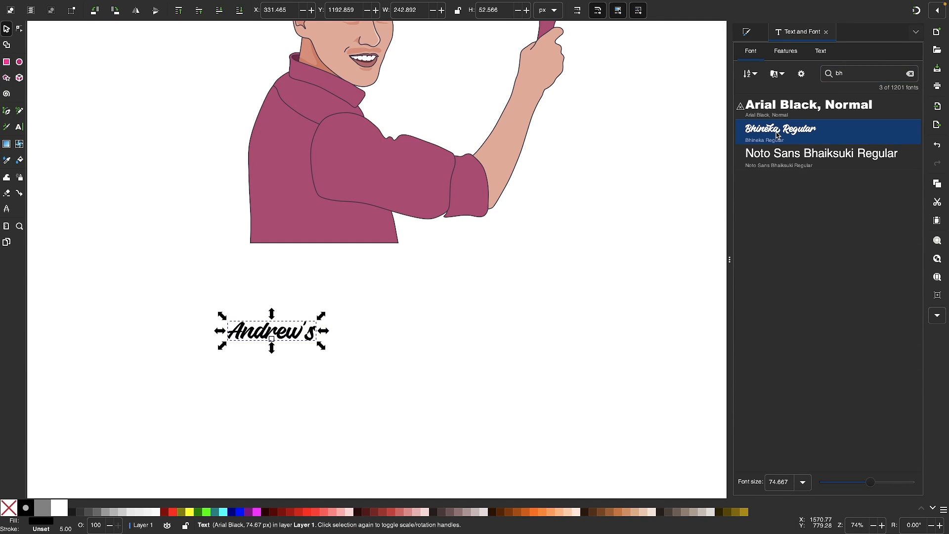
pyautogui.moveTo(325, 330); pyautogui.dragTo(627, 325)
pyautogui.moveTo(540, 342); pyautogui.dragTo(518, 341)
# - Convert the "Andrew's" text to a path and split it into its separate pieces
pyautogui.click(196, 6)
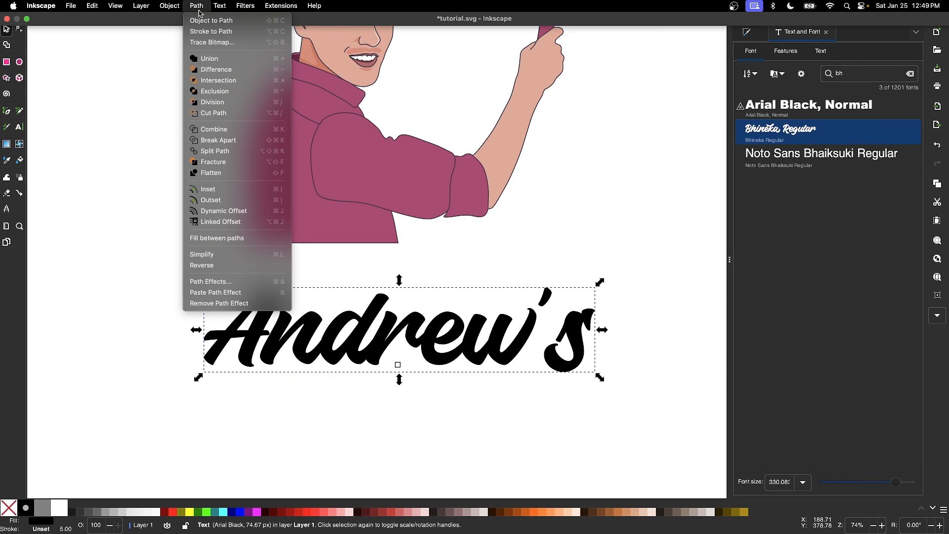
pyautogui.click(201, 21)
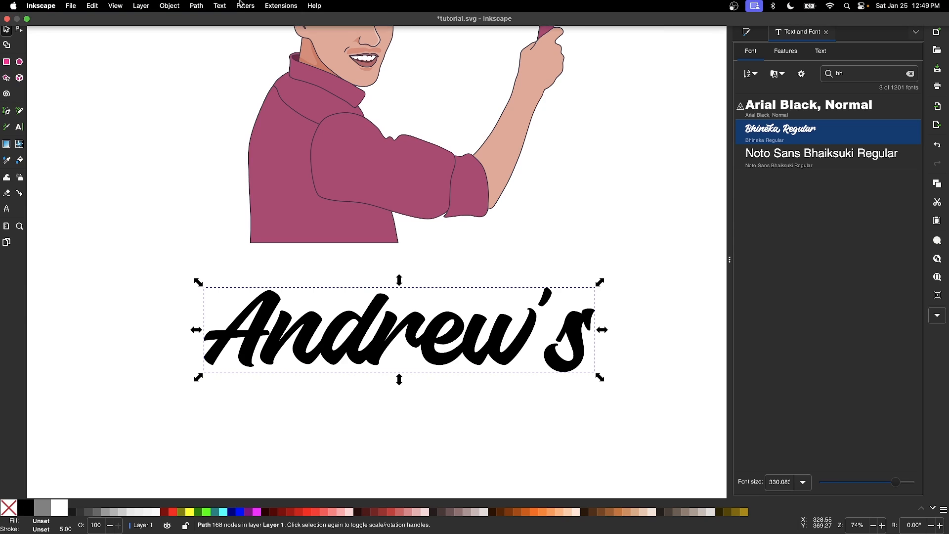
pyautogui.click(201, 5)
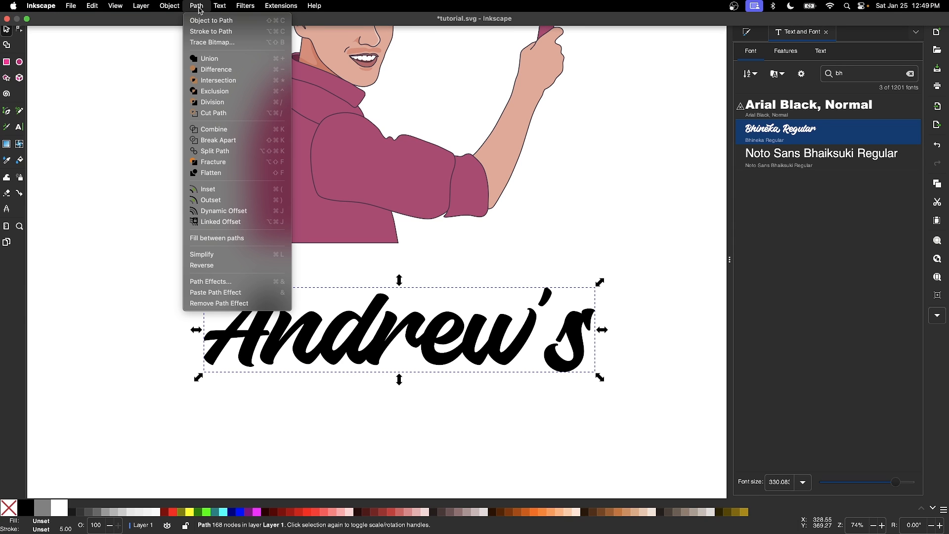
pyautogui.click(221, 152)
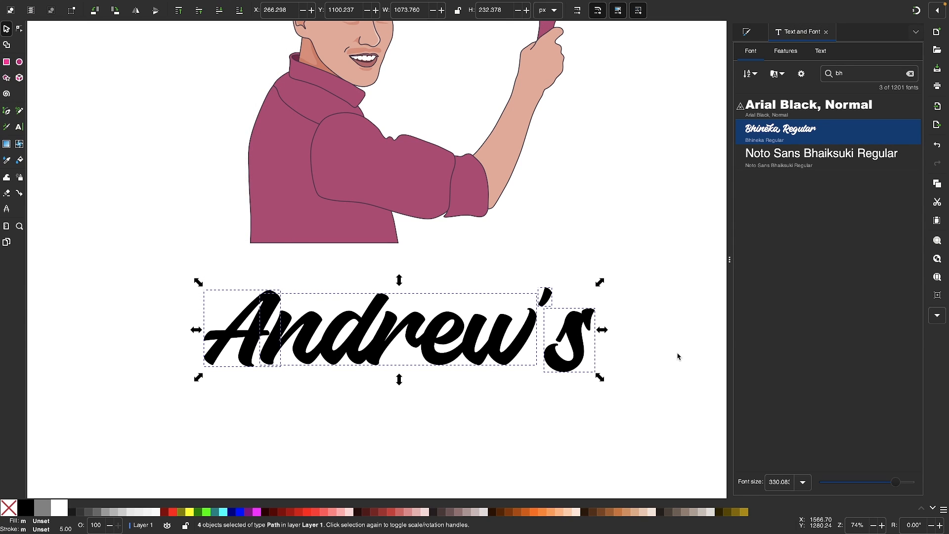
# - Move the final "s" close to the "w" and tuck the apostrophe down between them
pyautogui.scroll(5, 678, 356)
pyautogui.click(552, 299)
pyautogui.hscroll(-5, 552, 299)
pyautogui.moveTo(522, 296); pyautogui.dragTo(466, 298)
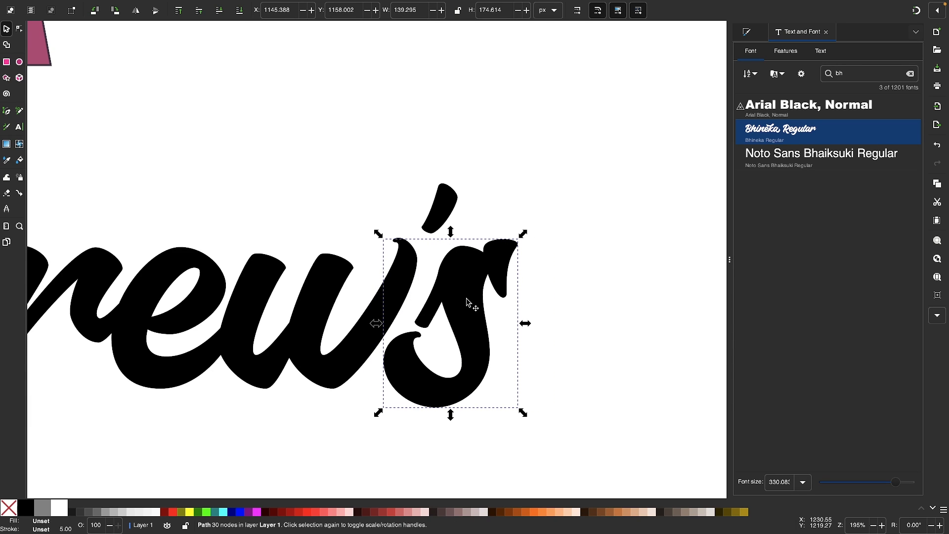
pyautogui.moveTo(450, 195)
pyautogui.mouseDown()
pyautogui.moveTo(460, 209)
pyautogui.moveTo(453, 213)
pyautogui.mouseUp()
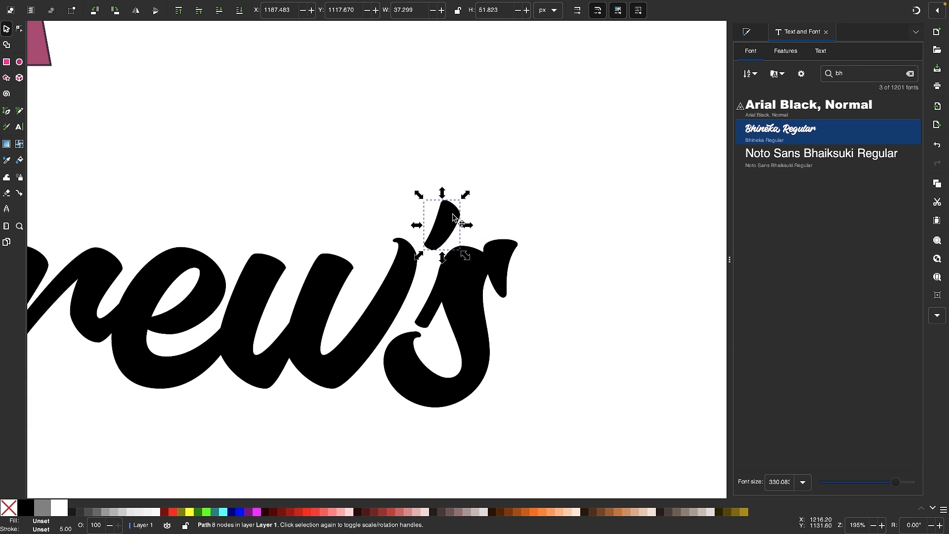
# - Unite all the pieces of the "Andrew's" lettering into a single path
pyautogui.scroll(-4, 453, 213)
pyautogui.hscroll(-3, 452, 213)
pyautogui.scroll(1, 453, 213)
pyautogui.moveTo(621, 352); pyautogui.dragTo(110, 192)
pyautogui.moveTo(152, 3)
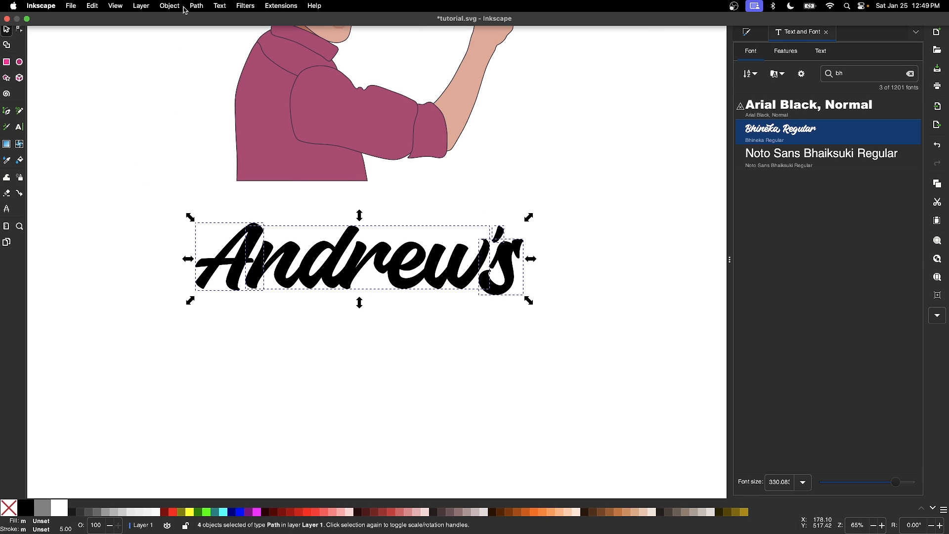
pyautogui.click(197, 6)
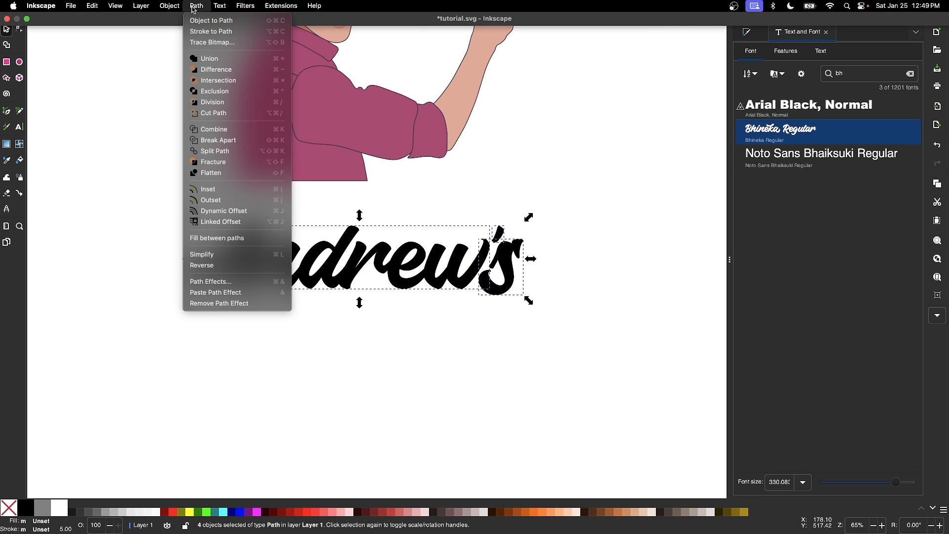
pyautogui.click(208, 59)
# - Place the lettering over the shirt's lower edge, enlarged proportionally to about 1438 px wide and roughly centred beneath the man
pyautogui.hscroll(-2, 432, 250)
pyautogui.scroll(2, 432, 250)
pyautogui.moveTo(415, 276); pyautogui.dragTo(362, 219)
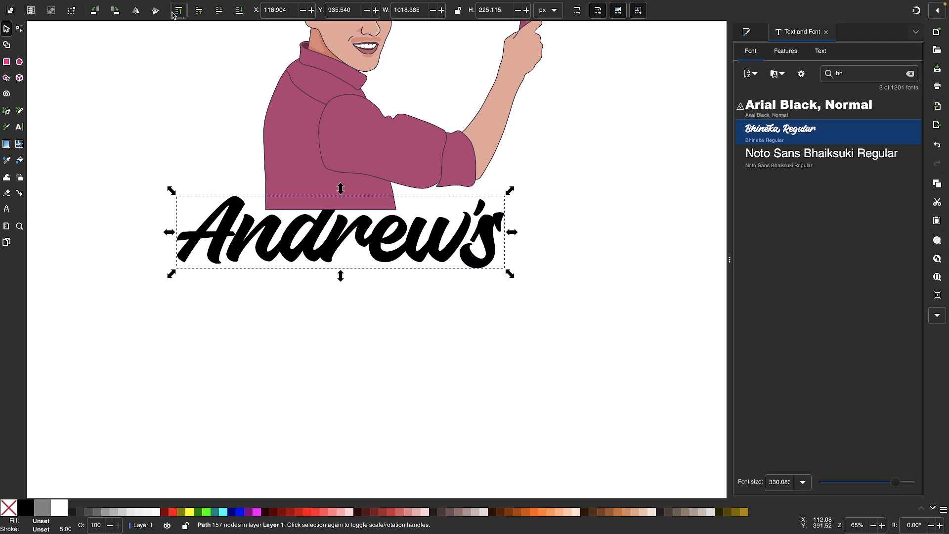
pyautogui.scroll(3, 328, 144)
pyautogui.hscroll(1, 329, 143)
pyautogui.scroll(-1, 368, 252)
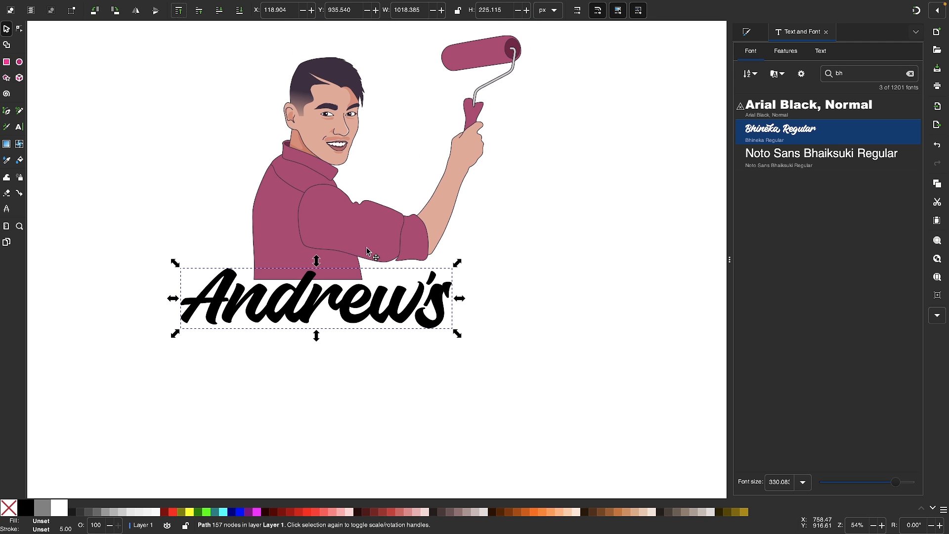
pyautogui.moveTo(317, 339); pyautogui.dragTo(329, 365)
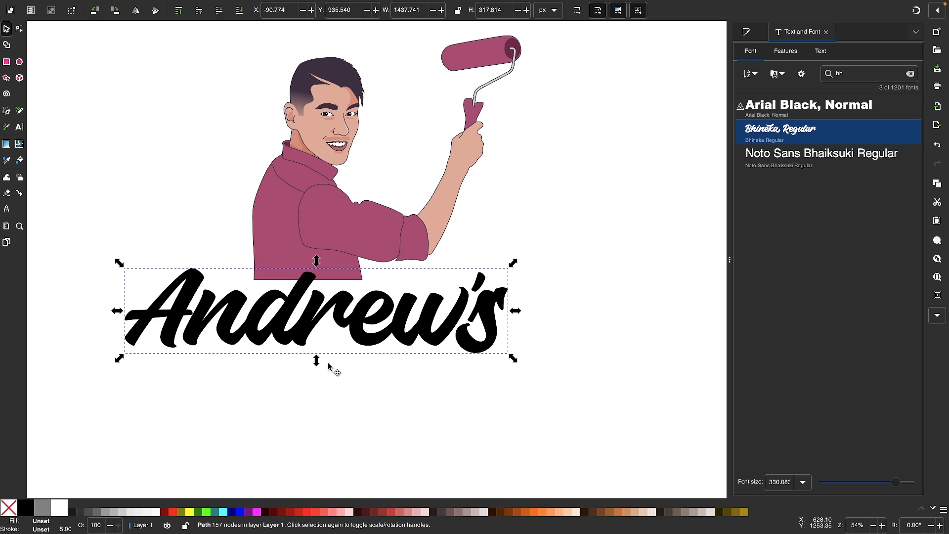
pyautogui.moveTo(310, 311); pyautogui.dragTo(330, 312)
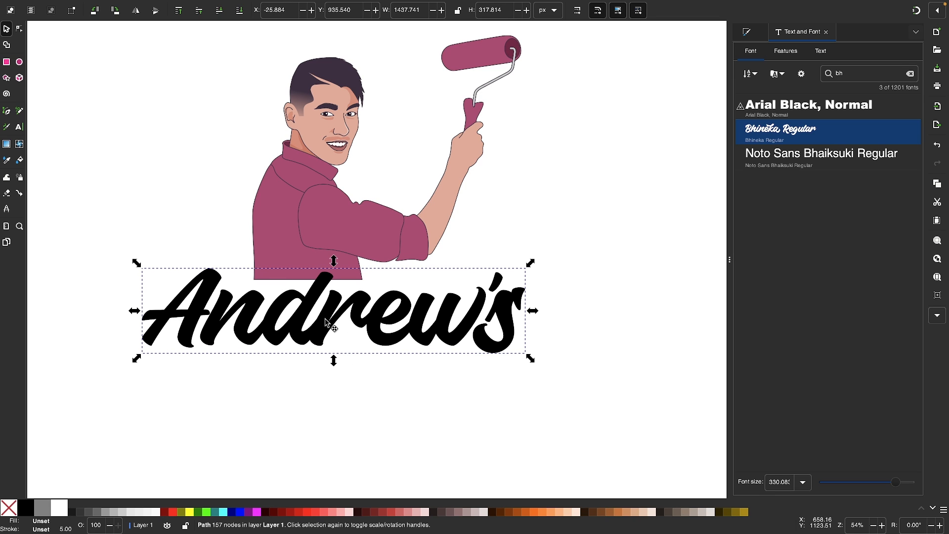
# - Fill the "Andrew's" lettering white and create a linked offset from it
pyautogui.click(59, 507)
pyautogui.click(219, 6)
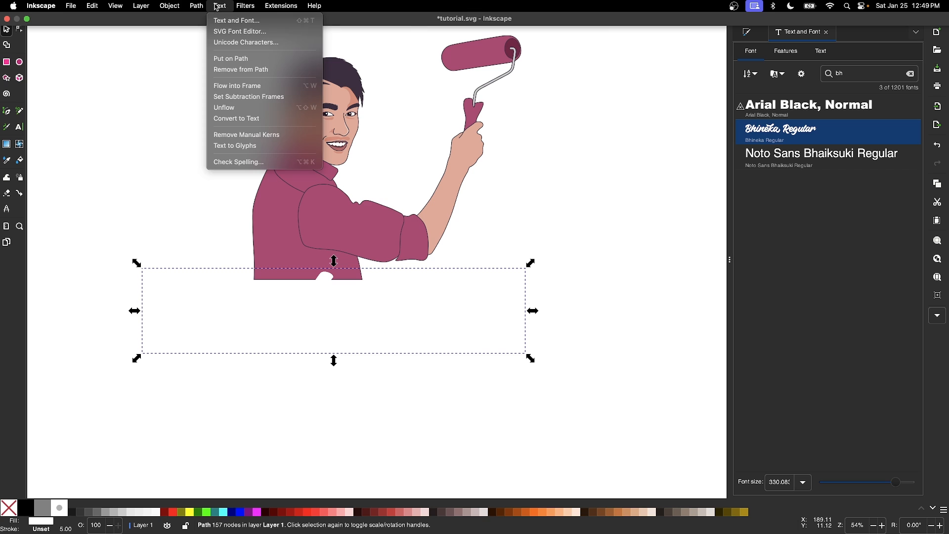
pyautogui.moveTo(196, 6)
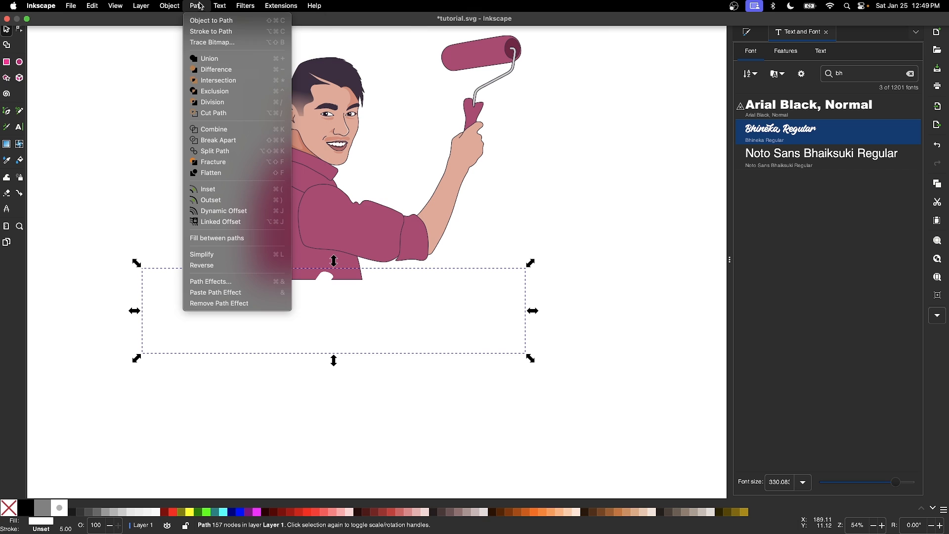
pyautogui.click(225, 222)
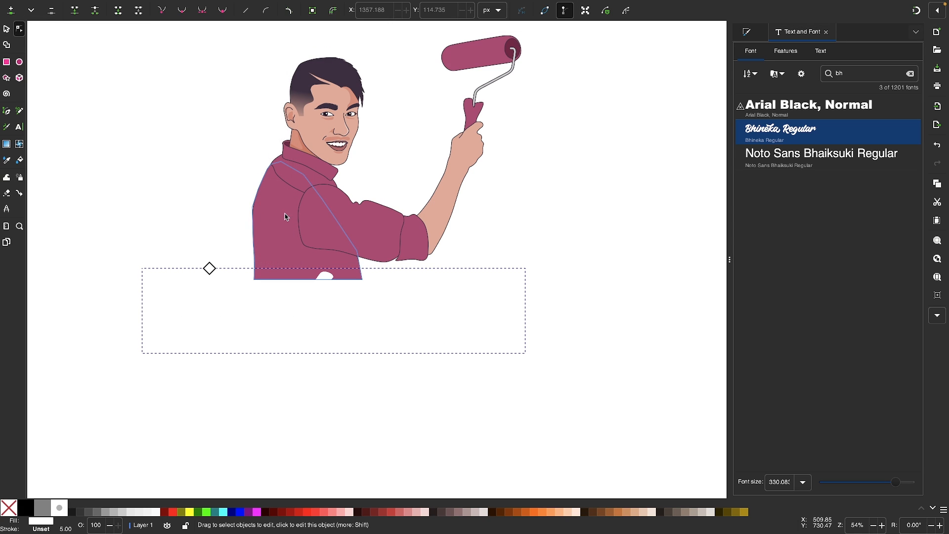
# - Expand the linked offset into a thick black border around the white lettering and convert it to a path
pyautogui.click(26, 507)
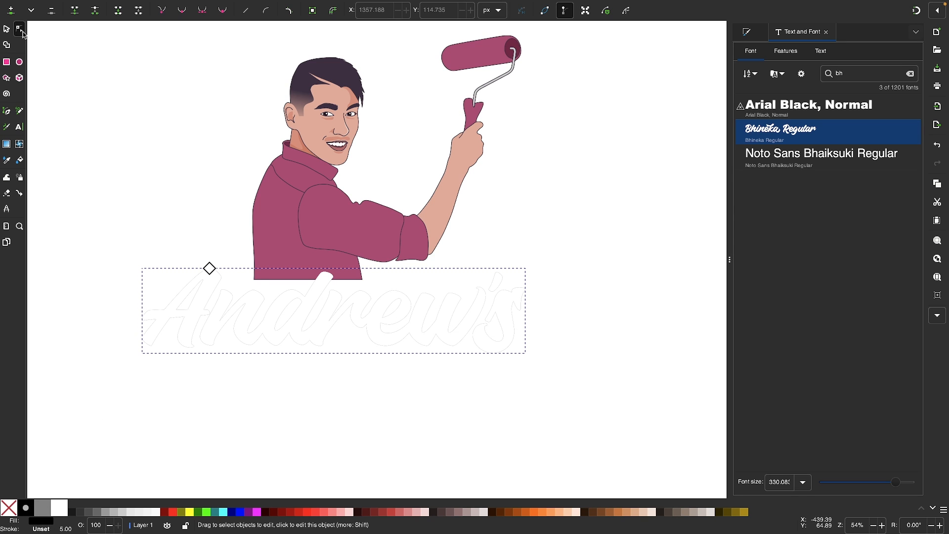
pyautogui.moveTo(209, 269); pyautogui.dragTo(221, 258)
pyautogui.click(196, 5)
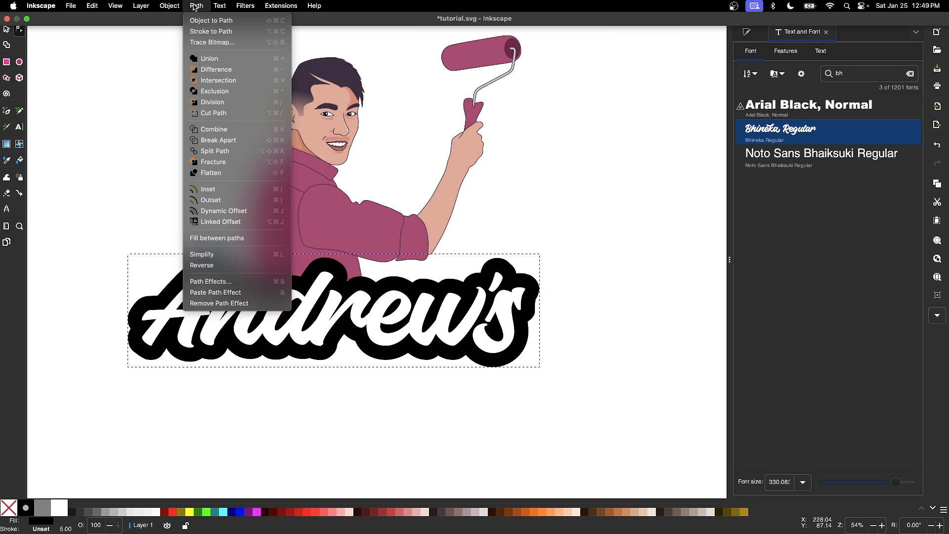
pyautogui.click(205, 20)
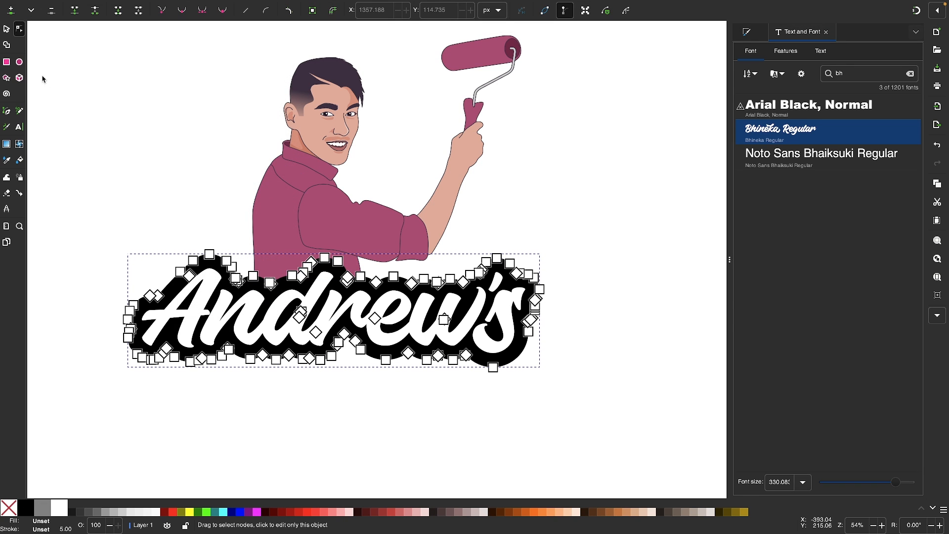
# - Recolour the black border around the "Andrew's" lettering with the dark purple #3c2e3f sampled from the man's hair
pyautogui.click(11, 31)
pyautogui.scroll(2, 336, 74)
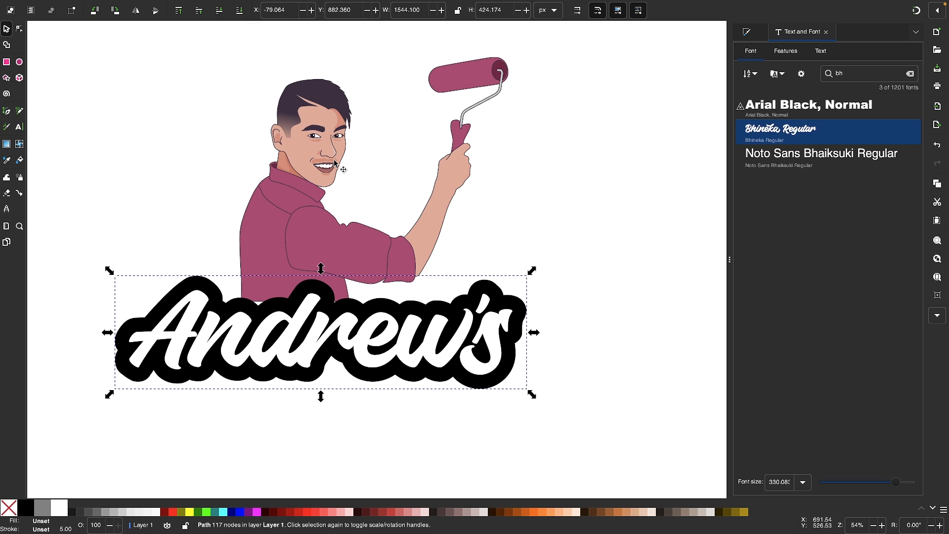
pyautogui.press('d')
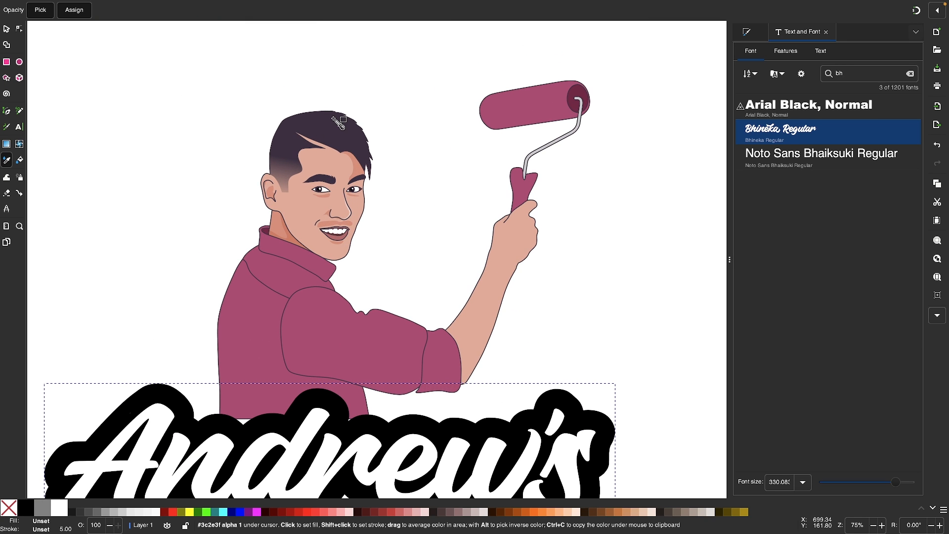
pyautogui.scroll(3, 376, 115)
pyautogui.click(358, 121)
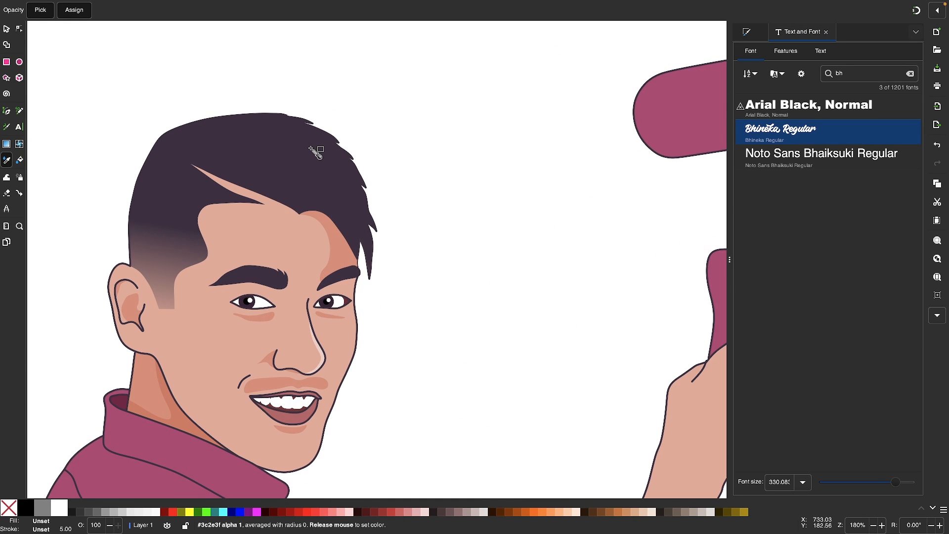
pyautogui.scroll(-4, 381, 316)
pyautogui.scroll(-3, 381, 317)
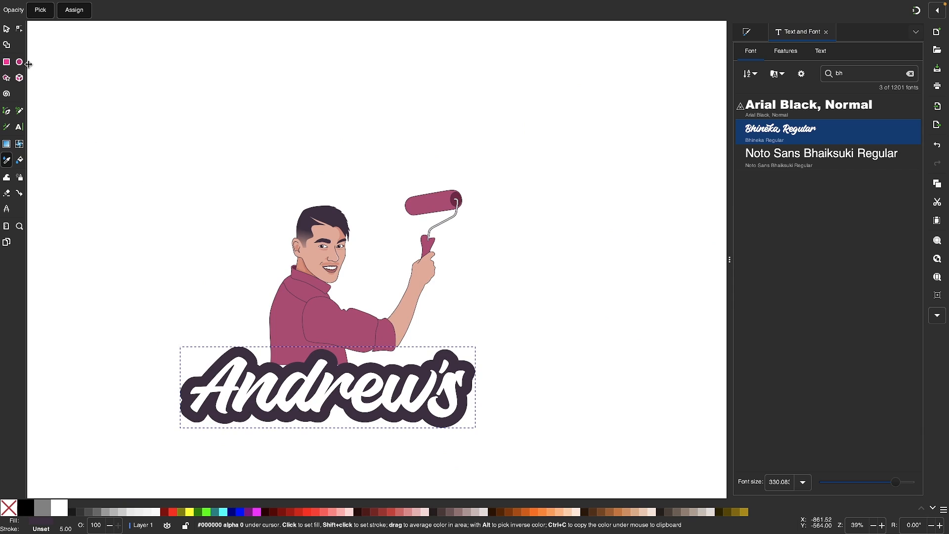
pyautogui.click(6, 29)
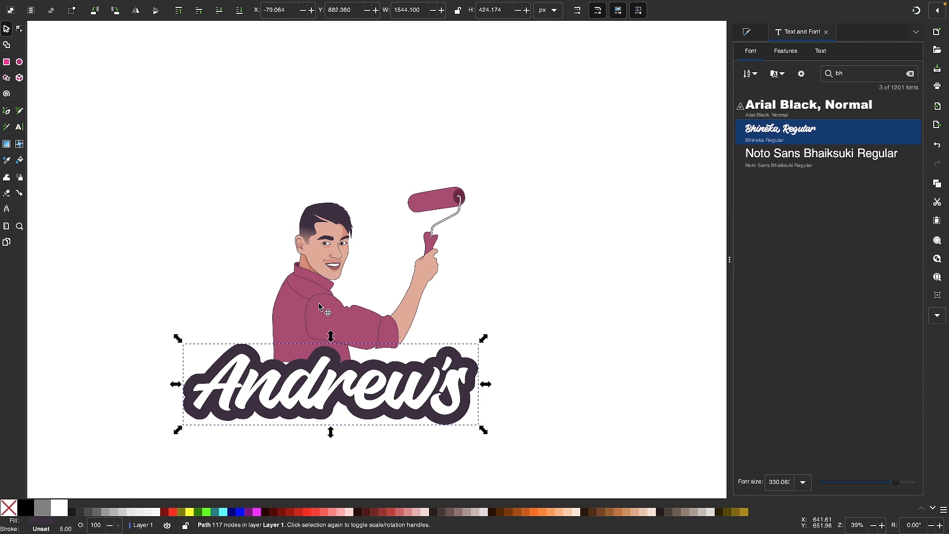
# - Scale the lettering and its border down proportionally to about 1378 px wide and centre them over the shirt's lower edge
pyautogui.scroll(2, 356, 390)
pyautogui.moveTo(357, 404); pyautogui.dragTo(355, 389)
pyautogui.moveTo(392, 322)
pyautogui.mouseDown()
pyautogui.moveTo(382, 307)
pyautogui.moveTo(383, 317)
pyautogui.mouseUp()
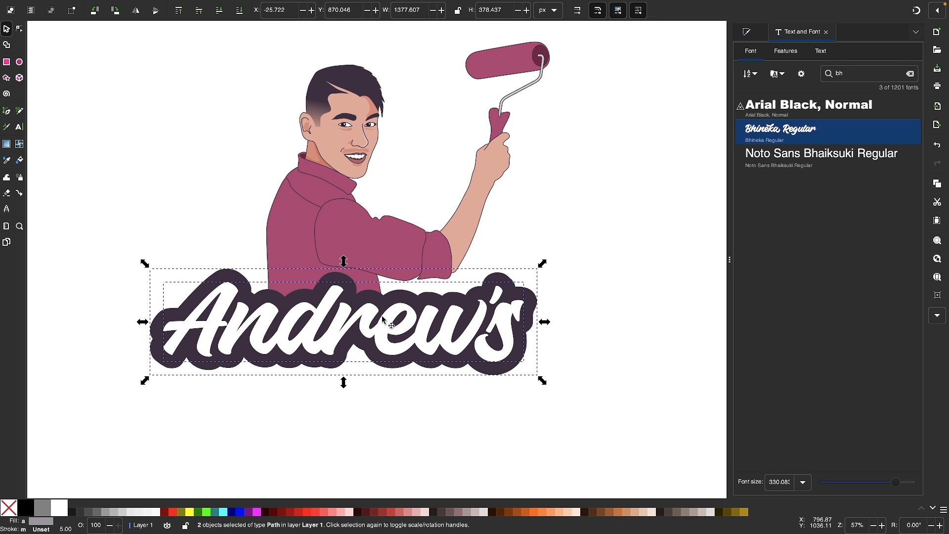
# - Give the dark border shape behind the "Andrew's" lettering a white stroke
pyautogui.click(347, 399)
pyautogui.click(336, 278)
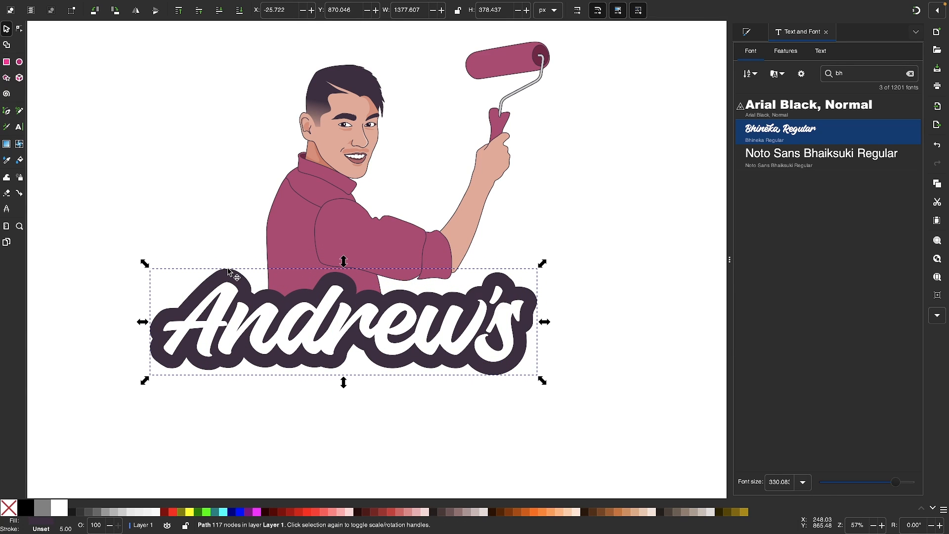
pyautogui.scroll(2, 339, 277)
pyautogui.scroll(-1, 233, 275)
pyautogui.hscroll(1, 242, 277)
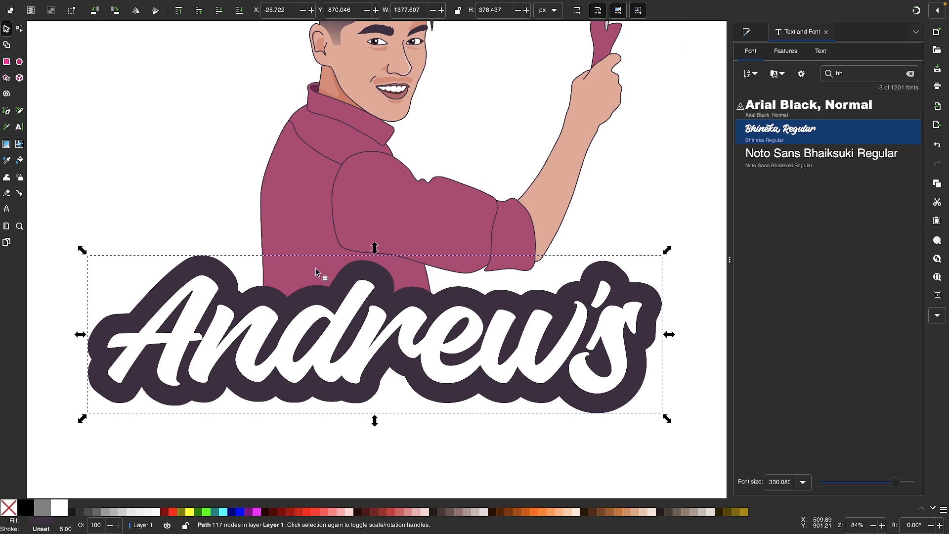
pyautogui.keyDown('shift'); pyautogui.click(60, 508); pyautogui.keyUp('shift')
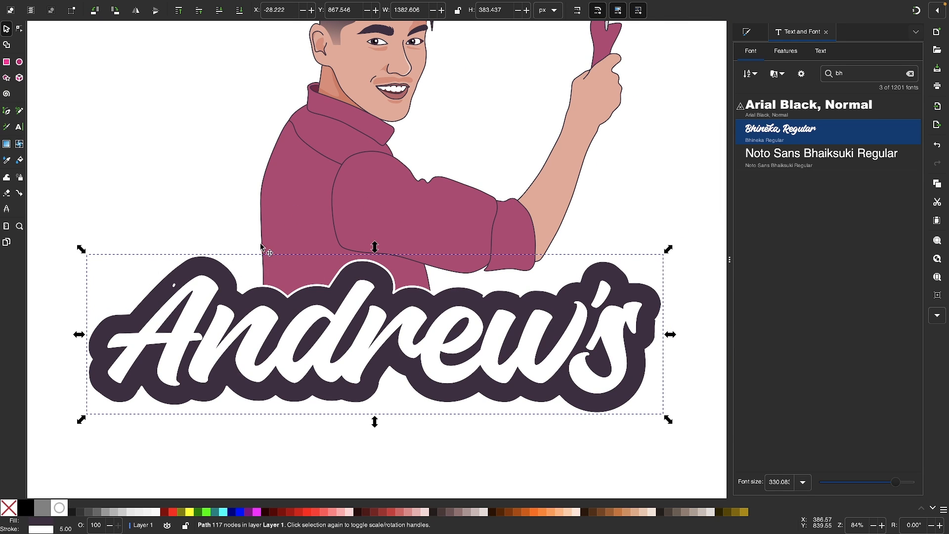
pyautogui.scroll(3, 414, 278)
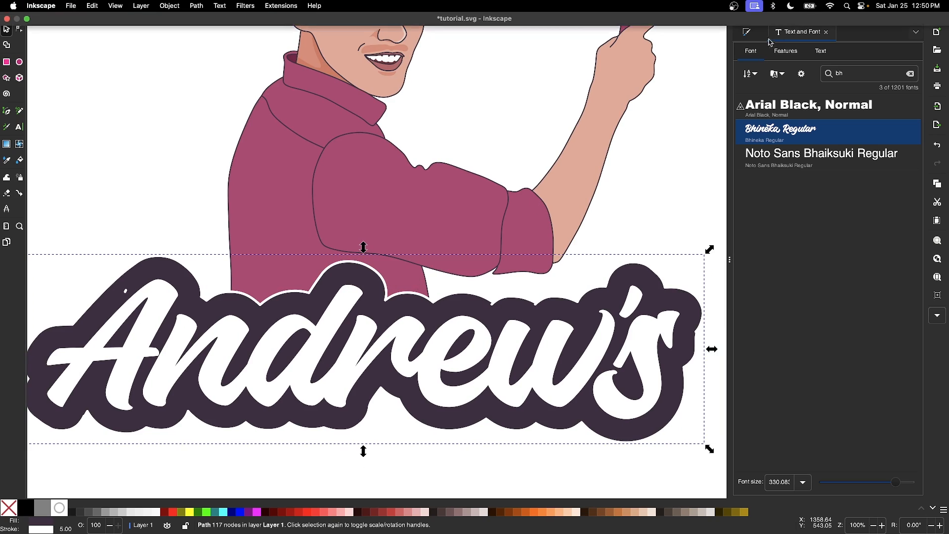
# - Place the dark border's white stroke behind its fill and set the stroke width to 10 px
pyautogui.click(747, 32)
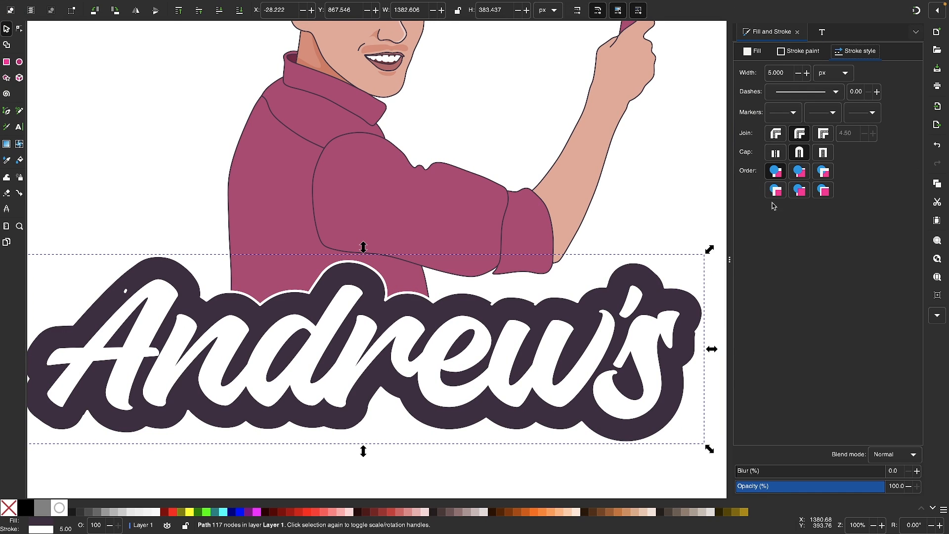
pyautogui.click(801, 195)
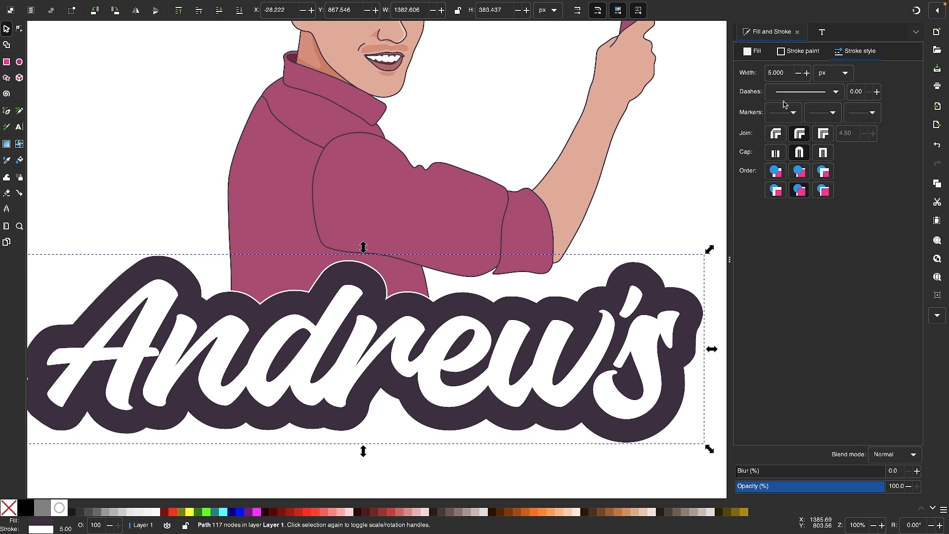
pyautogui.click(779, 72)
pyautogui.scroll(-3, 333, 240)
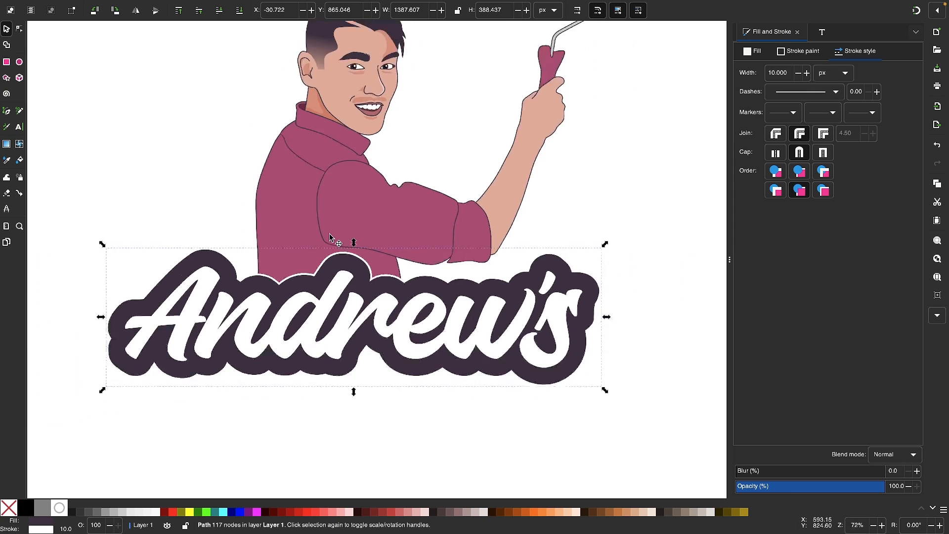
pyautogui.scroll(1, 331, 238)
pyautogui.click(300, 387)
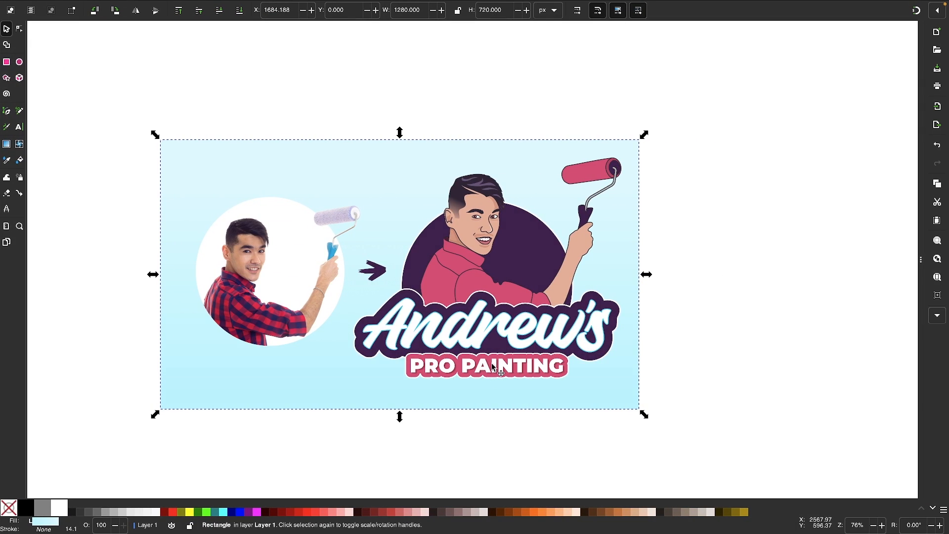
# - Check the finished logo's lettering for reference and add a 5 px light blue stroke to the white "Andrew's" lettering
pyautogui.scroll(5, 458, 325)
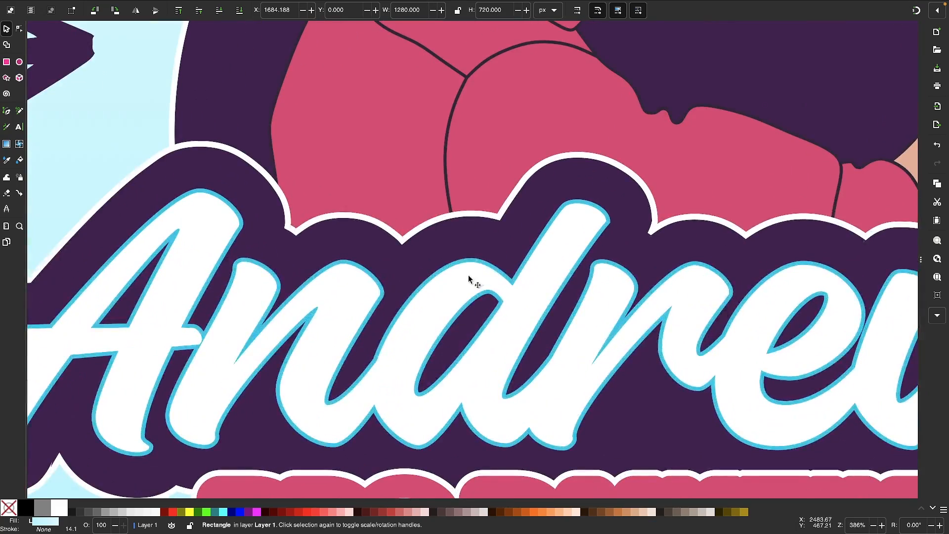
pyautogui.scroll(-5, 435, 286)
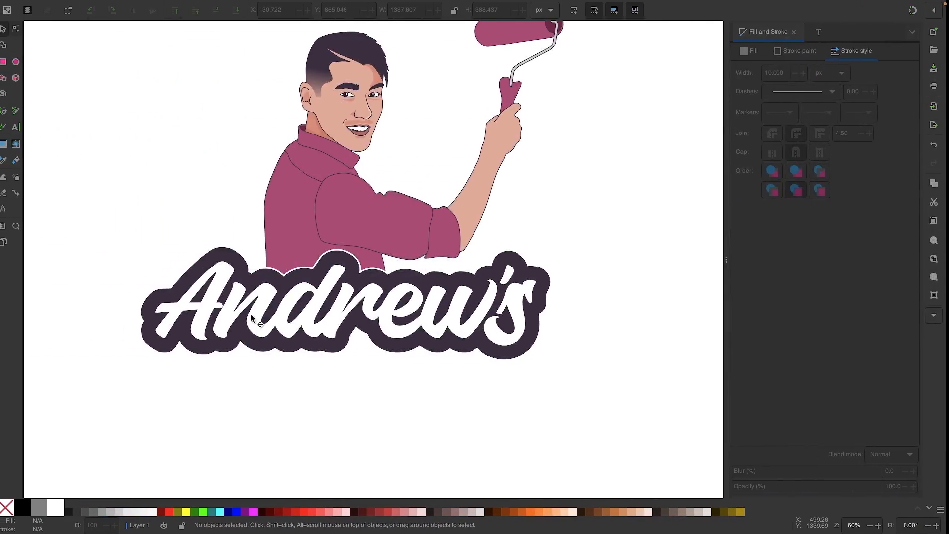
pyautogui.click(252, 319)
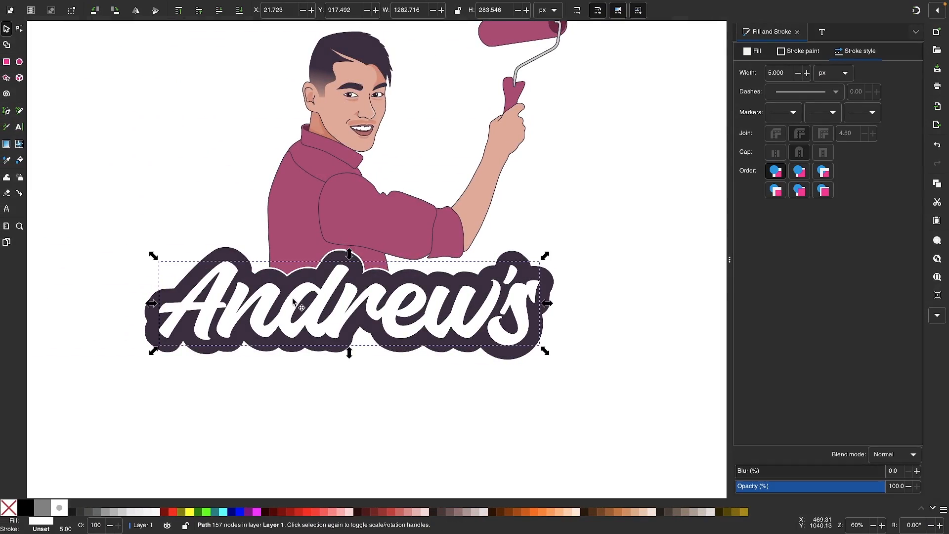
pyautogui.scroll(3, 292, 298)
pyautogui.click(793, 51)
pyautogui.moveTo(827, 365)
pyautogui.mouseDown()
pyautogui.moveTo(808, 363)
pyautogui.moveTo(821, 363)
pyautogui.mouseUp()
pyautogui.click(821, 396)
pyautogui.scroll(-3, 381, 379)
pyautogui.click(312, 439)
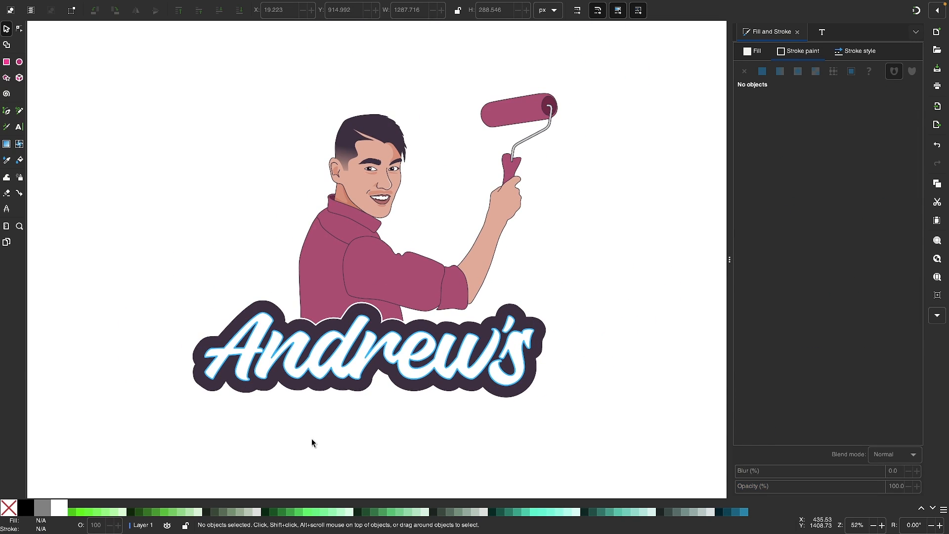
# - Add the text "PRO PAINTING" and place it just beneath the "Andrew's" lettering
pyautogui.scroll(-2, 312, 438)
pyautogui.press('t')
pyautogui.click(289, 427)
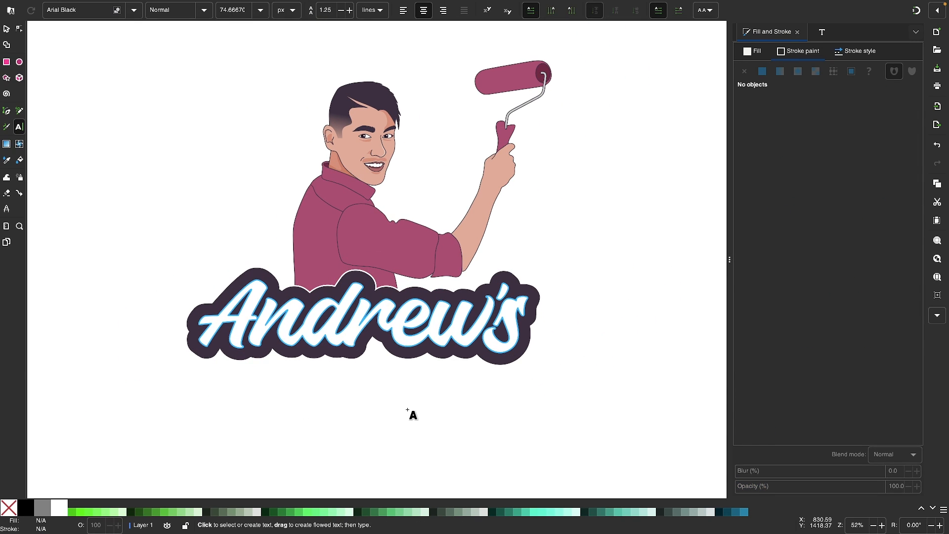
pyautogui.write('PRO PAINT')
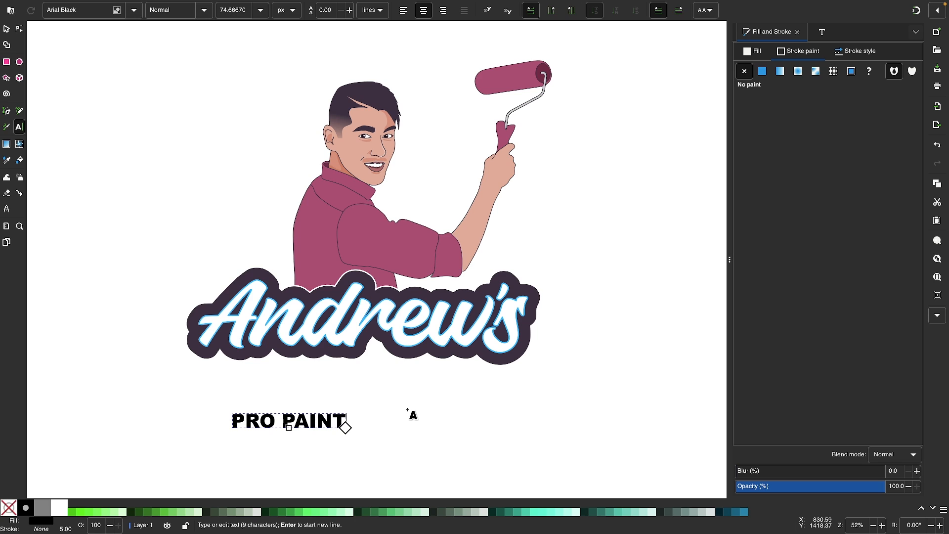
pyautogui.write('ING')
pyautogui.press('Escape')
pyautogui.press('s')
pyautogui.moveTo(340, 423)
pyautogui.mouseDown()
pyautogui.moveTo(442, 373)
pyautogui.moveTo(428, 391)
pyautogui.mouseUp()
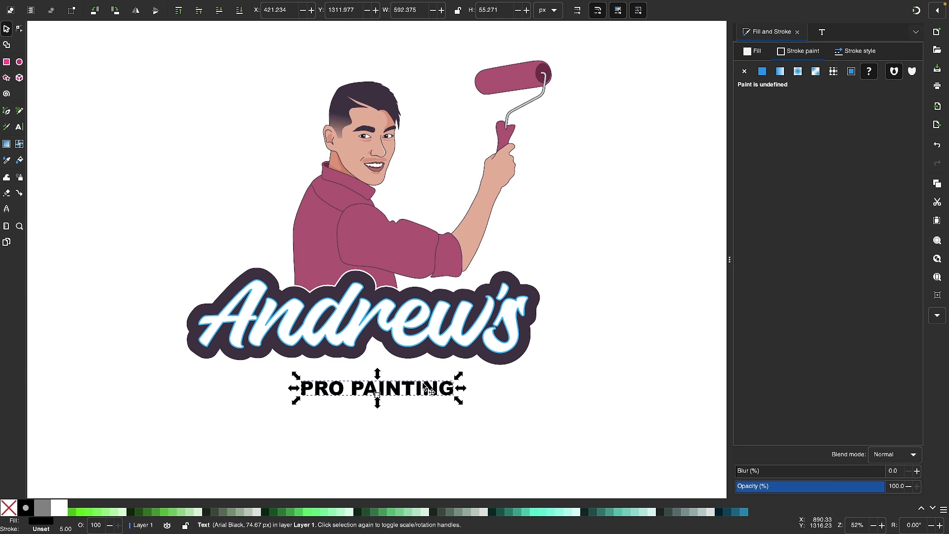
# - Set the "PRO PAINTING" text in the Montserrat Black font
pyautogui.click(823, 32)
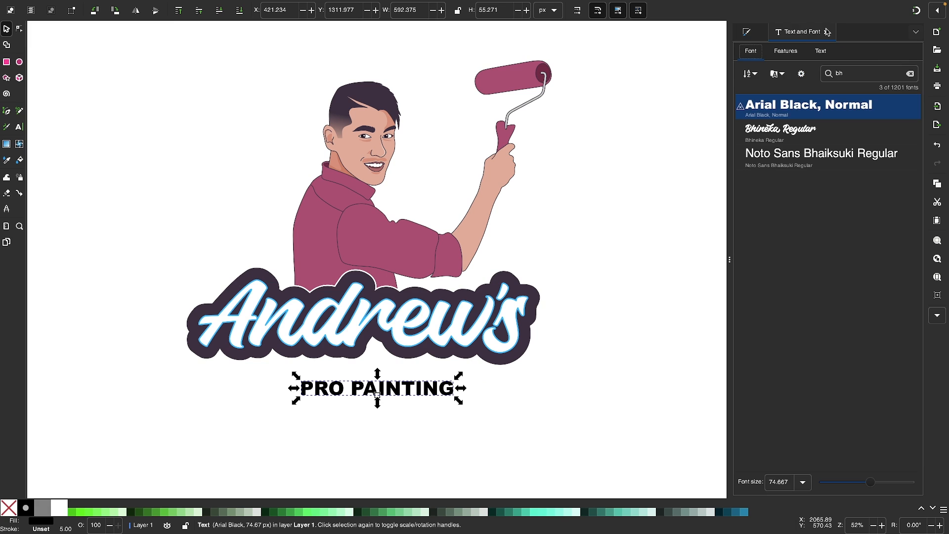
pyautogui.click(895, 72)
pyautogui.press('BackSpace')
pyautogui.press('BackSpace')
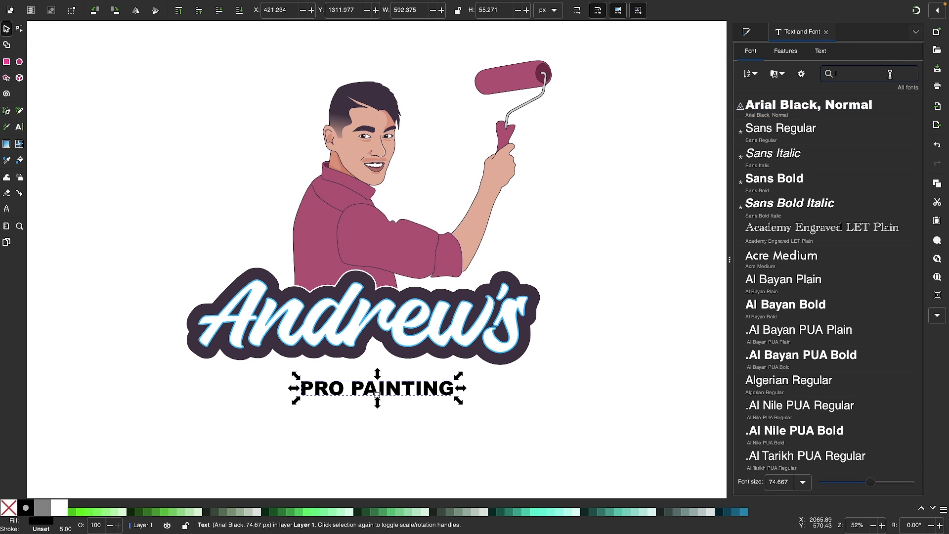
pyautogui.write('monts')
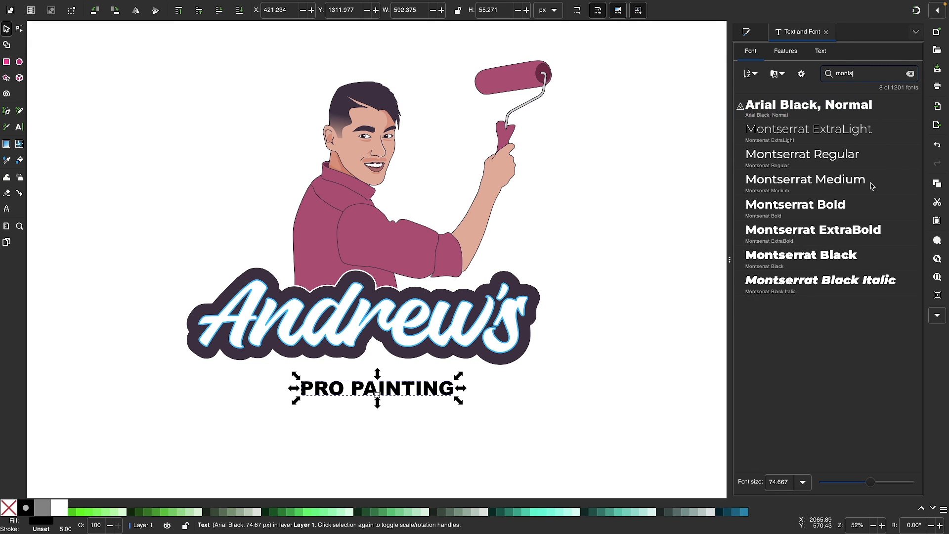
pyautogui.click(801, 253)
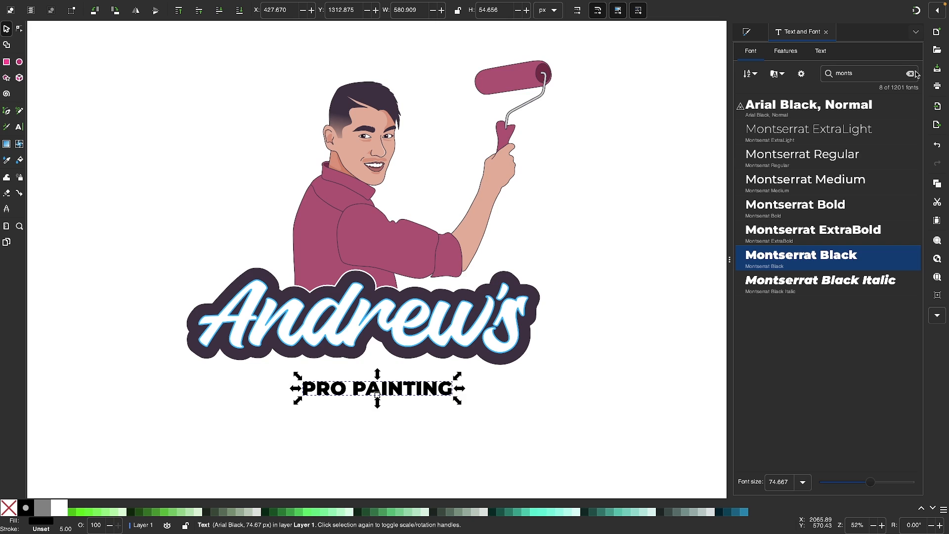
# - Enlarge "PRO PAINTING" to a font size of about 103 px and centre it horizontally on the "Andrew's" lettering
pyautogui.scroll(-2, 425, 370)
pyautogui.moveTo(477, 348)
pyautogui.mouseDown()
pyautogui.moveTo(553, 351)
pyautogui.moveTo(535, 353)
pyautogui.mouseUp()
pyautogui.keyDown('shift'); pyautogui.click(514, 278); pyautogui.keyUp('shift')
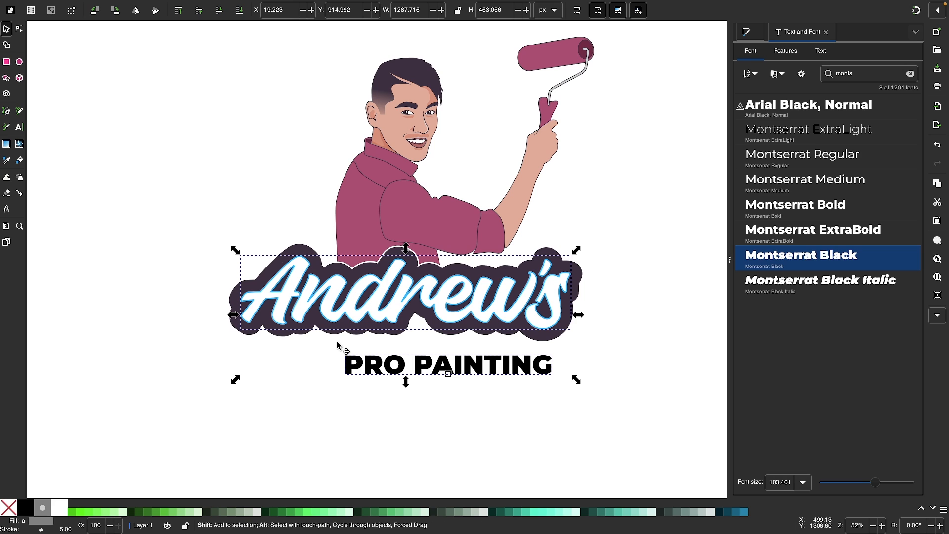
pyautogui.hotkey('ctrl', 'shift', 'a')
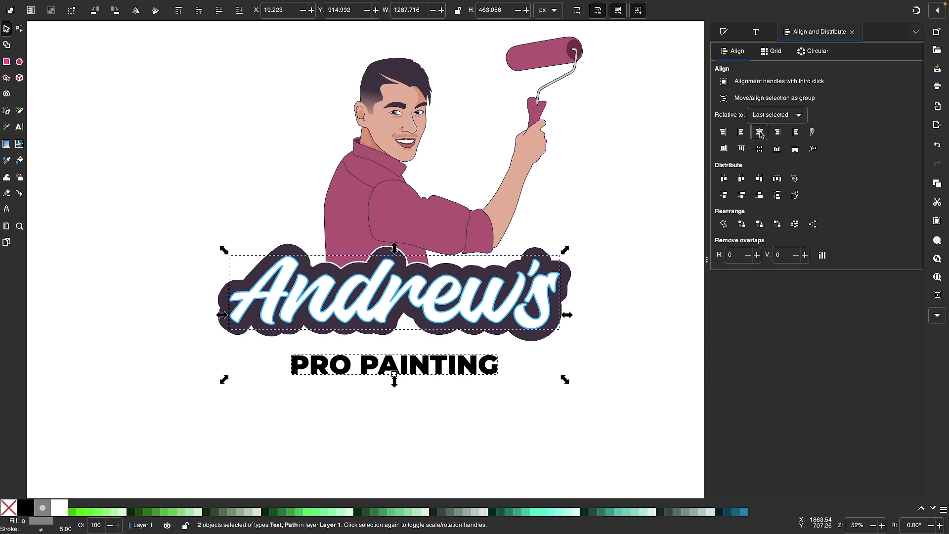
pyautogui.click(372, 434)
# - Move "PRO PAINTING" slightly up towards the "Andrew's" border and convert the text to a path
pyautogui.keyDown('ctrl'); pyautogui.scroll(2, 416, 370); pyautogui.keyUp('ctrl')
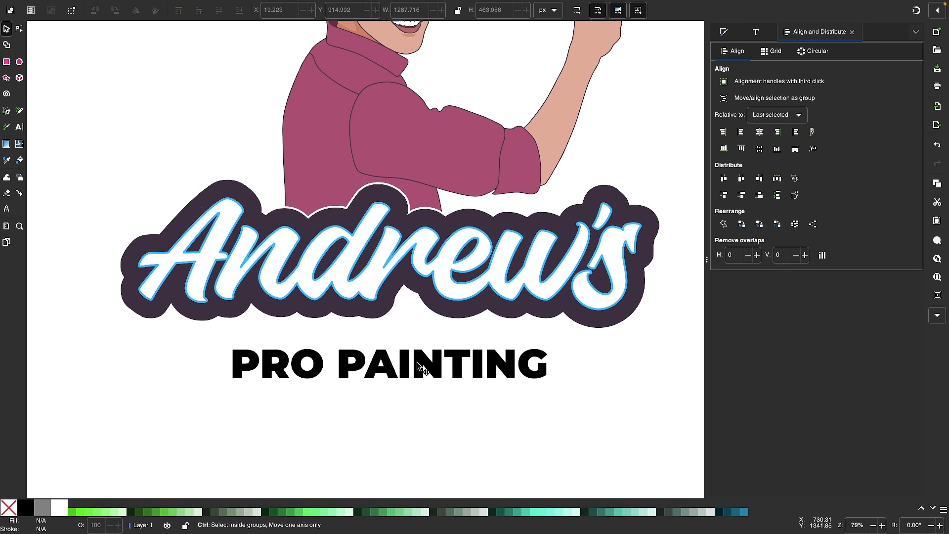
pyautogui.moveTo(416, 369); pyautogui.dragTo(419, 363)
pyautogui.moveTo(235, 4)
pyautogui.click(197, 6)
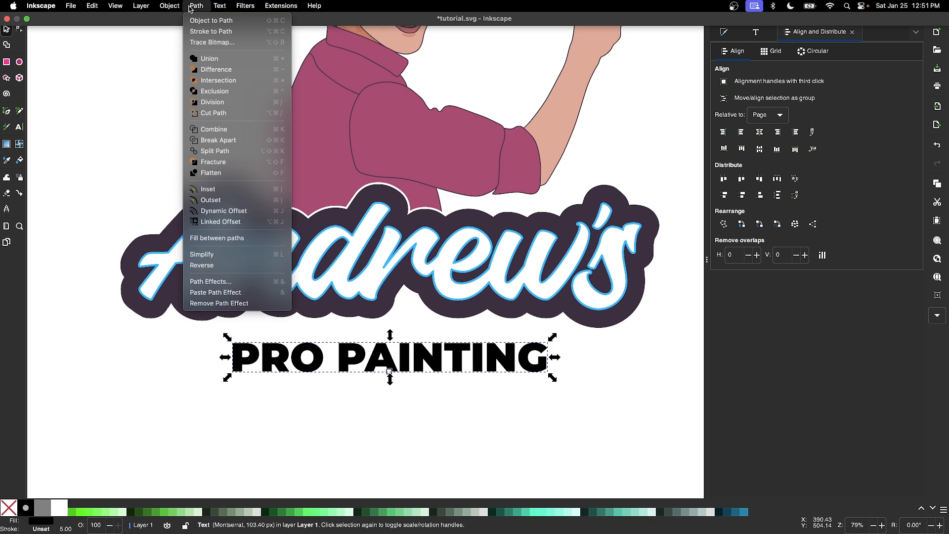
pyautogui.click(201, 22)
pyautogui.moveTo(410, 369); pyautogui.dragTo(410, 366)
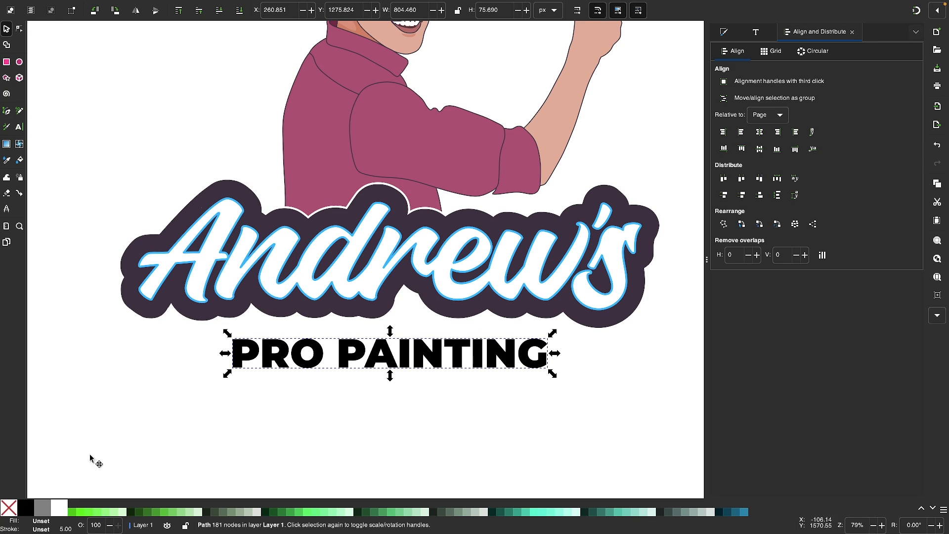
# - Fill "PRO PAINTING" white, create a linked offset from it and colour the offset with the shirt's magenta
pyautogui.click(59, 508)
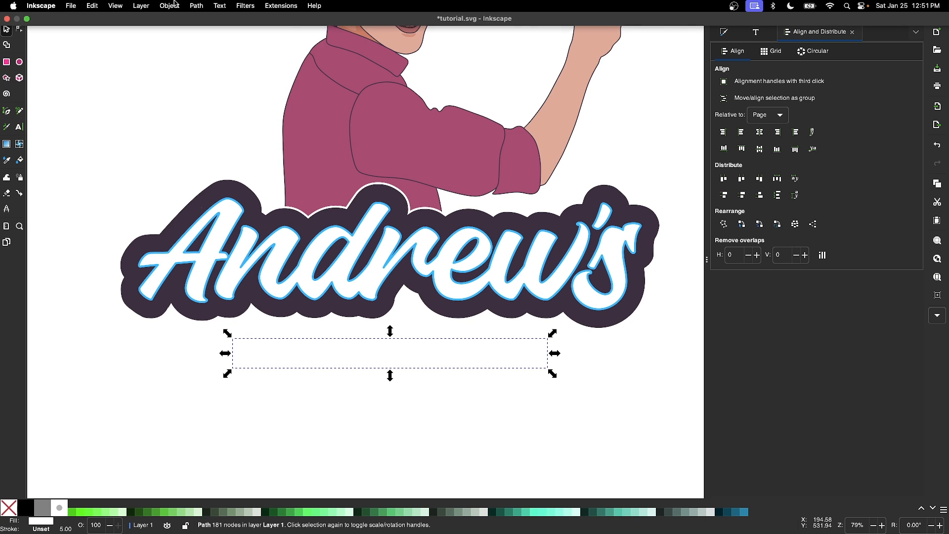
pyautogui.click(196, 6)
pyautogui.click(215, 224)
pyautogui.scroll(1, 348, 252)
pyautogui.hscroll(1, 347, 252)
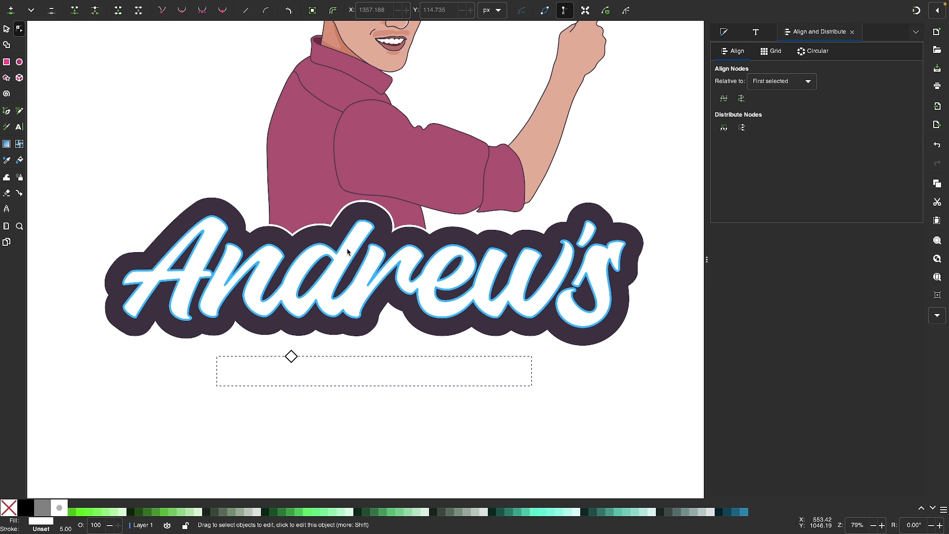
pyautogui.press('d')
pyautogui.click(316, 142)
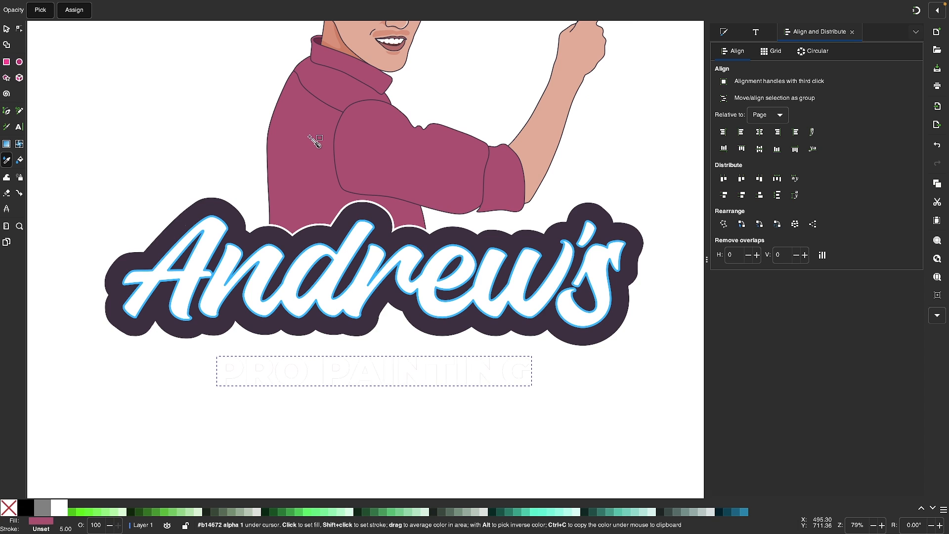
# - Expand the magenta linked offset into a thick border around "PRO PAINTING" and convert it to a path
pyautogui.scroll(-1, 347, 212)
pyautogui.hscroll(1, 347, 212)
pyautogui.press('n')
pyautogui.moveTo(276, 339)
pyautogui.mouseDown()
pyautogui.moveTo(282, 321)
pyautogui.moveTo(286, 331)
pyautogui.mouseUp()
pyautogui.click(197, 6)
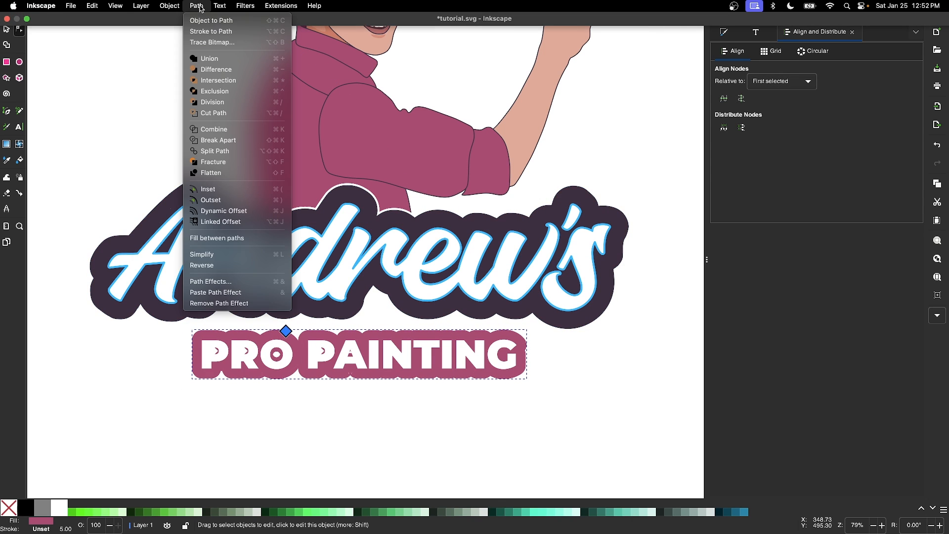
pyautogui.click(202, 19)
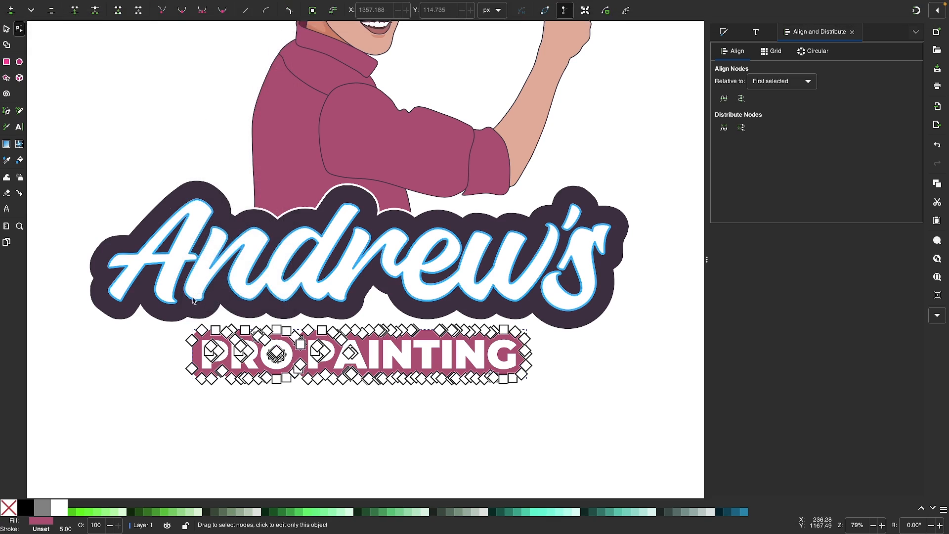
# - Break the magenta "PRO PAINTING" border apart and union its pieces into one solid shape without inner holes
pyautogui.scroll(5, 270, 361)
pyautogui.scroll(-5, 270, 360)
pyautogui.press('s')
pyautogui.hscroll(-3, 389, 377)
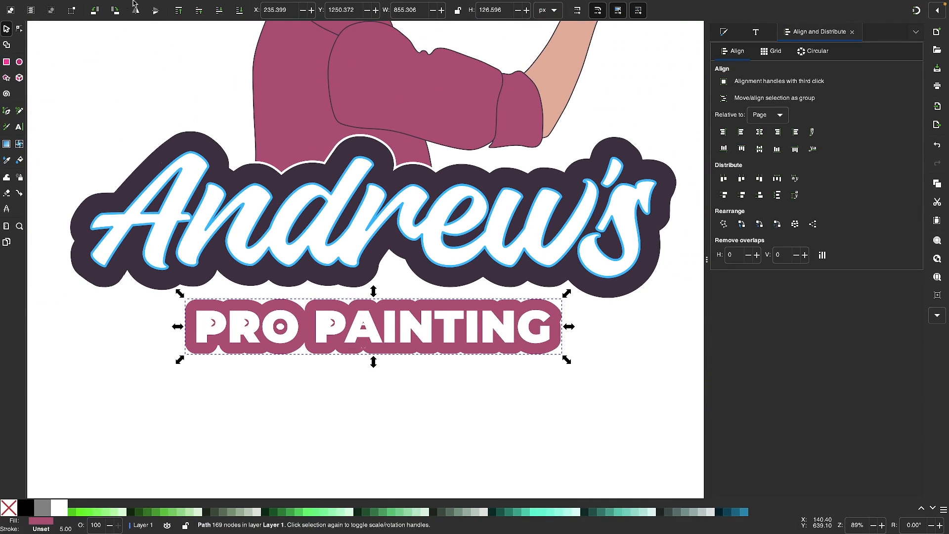
pyautogui.click(200, 6)
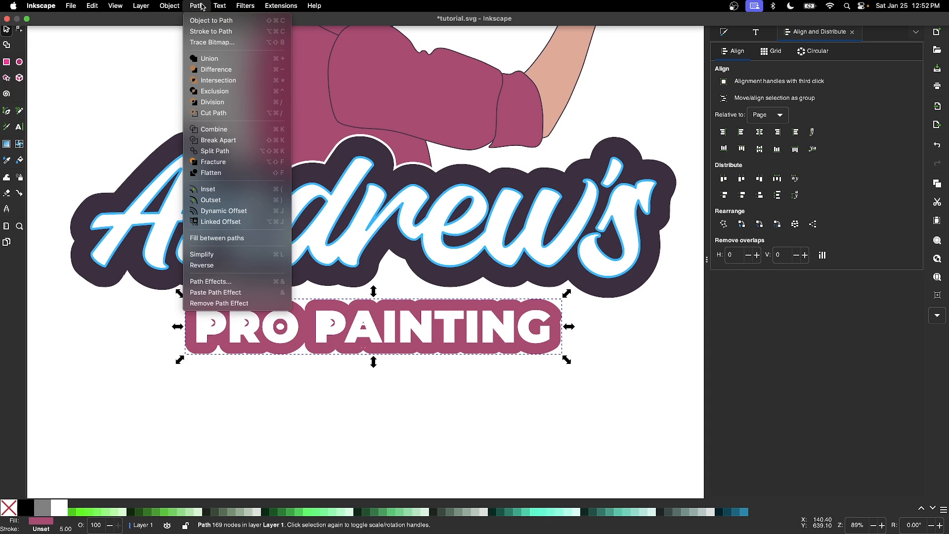
pyautogui.click(212, 140)
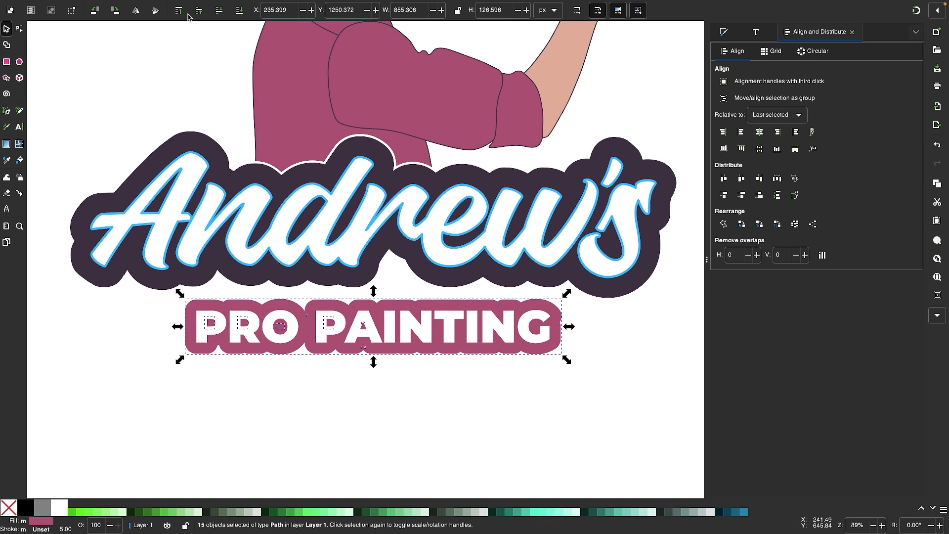
pyautogui.click(197, 5)
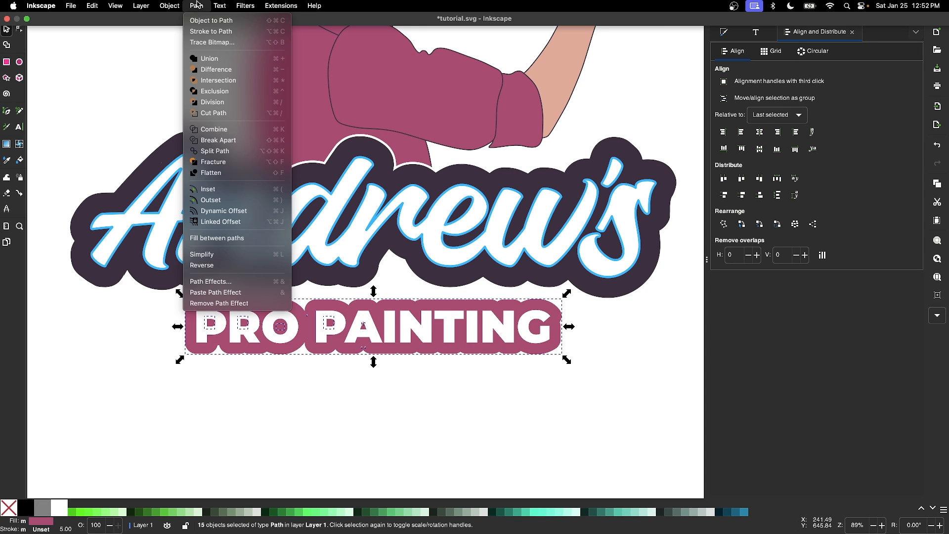
pyautogui.click(210, 64)
# - Move "PRO PAINTING" together with its magenta border up about 55 px so it overlaps the "Andrew's" border
pyautogui.scroll(-2, 430, 242)
pyautogui.moveTo(575, 398); pyautogui.dragTo(199, 270)
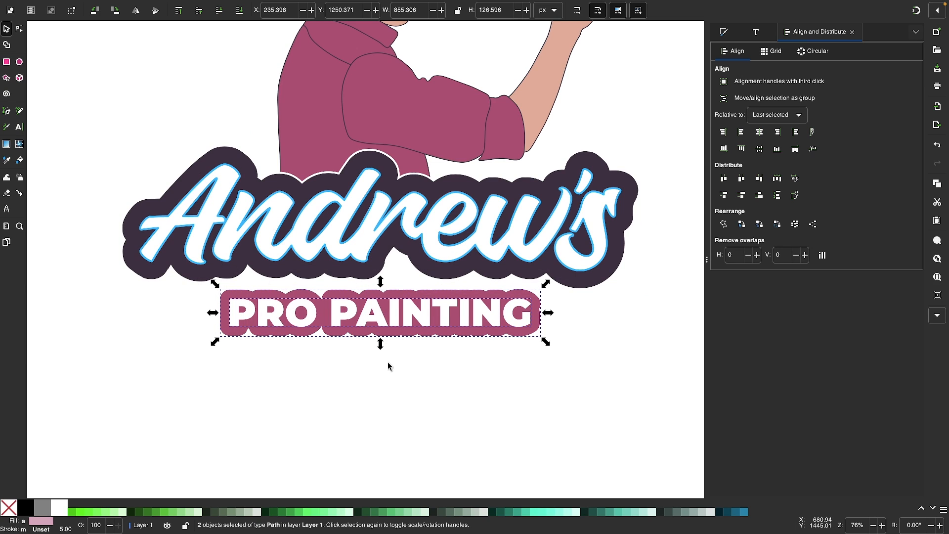
pyautogui.moveTo(417, 334)
pyautogui.mouseDown()
pyautogui.moveTo(415, 312)
pyautogui.moveTo(349, 289)
pyautogui.moveTo(415, 308)
pyautogui.mouseUp()
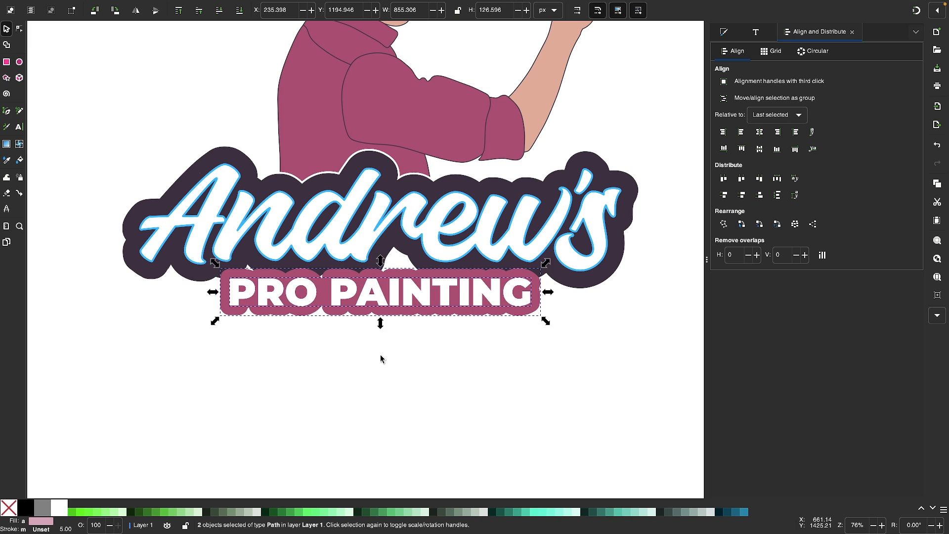
pyautogui.click(380, 356)
# - Give the magenta "PRO PAINTING" border a white 10 px stroke placed behind its fill
pyautogui.scroll(2, 366, 305)
pyautogui.click(328, 241)
pyautogui.scroll(-1, 327, 240)
pyautogui.scroll(1, 326, 239)
pyautogui.hscroll(1, 326, 239)
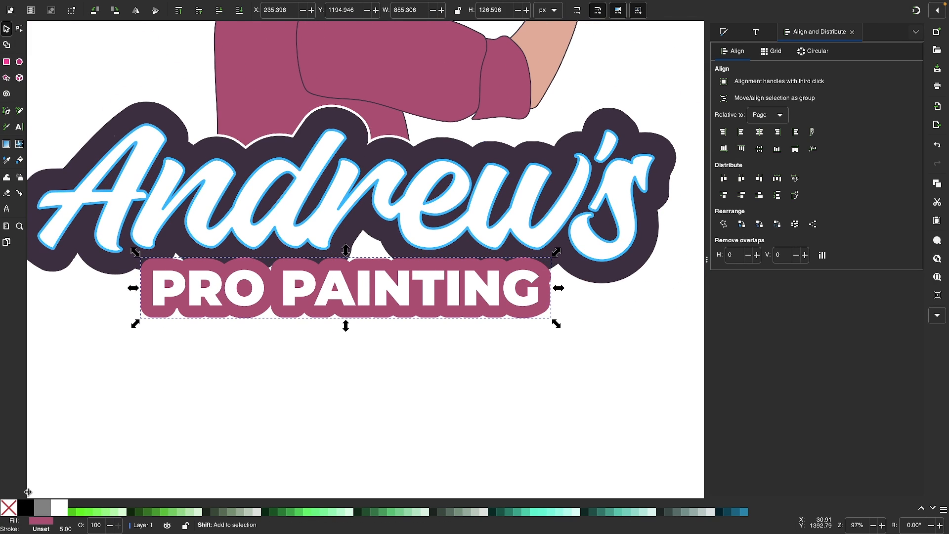
pyautogui.keyDown('shift'); pyautogui.click(59, 507); pyautogui.keyUp('shift')
pyautogui.scroll(1, 580, 210)
pyautogui.hscroll(-1, 580, 210)
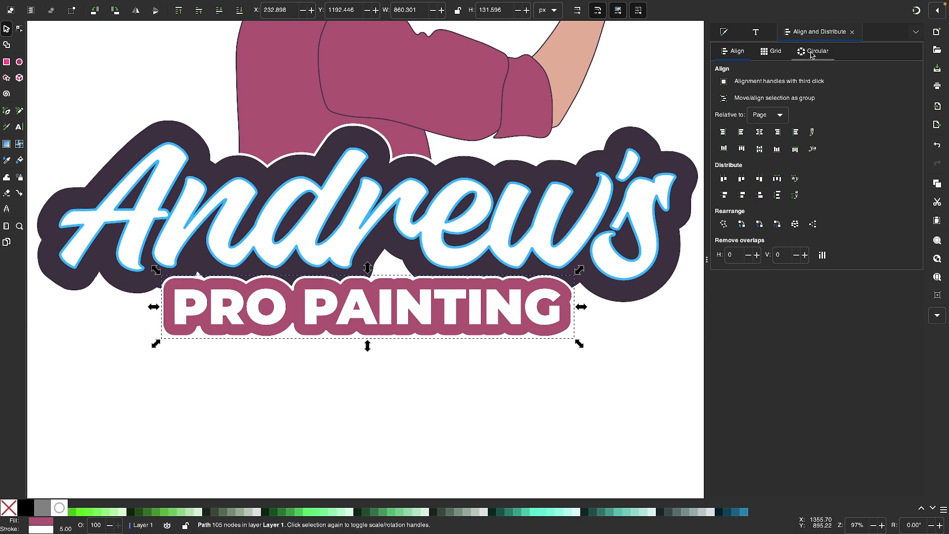
pyautogui.click(725, 31)
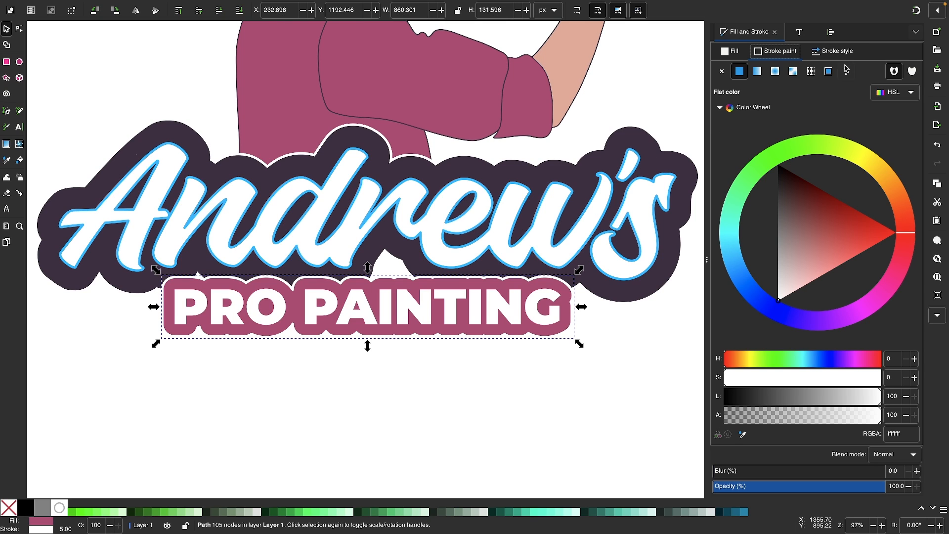
pyautogui.click(834, 51)
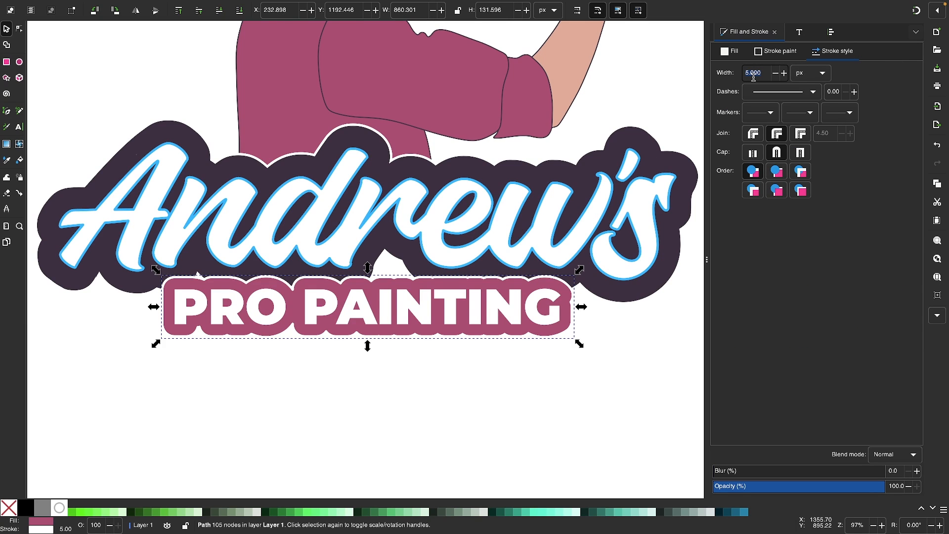
pyautogui.write('10')
pyautogui.press('Return')
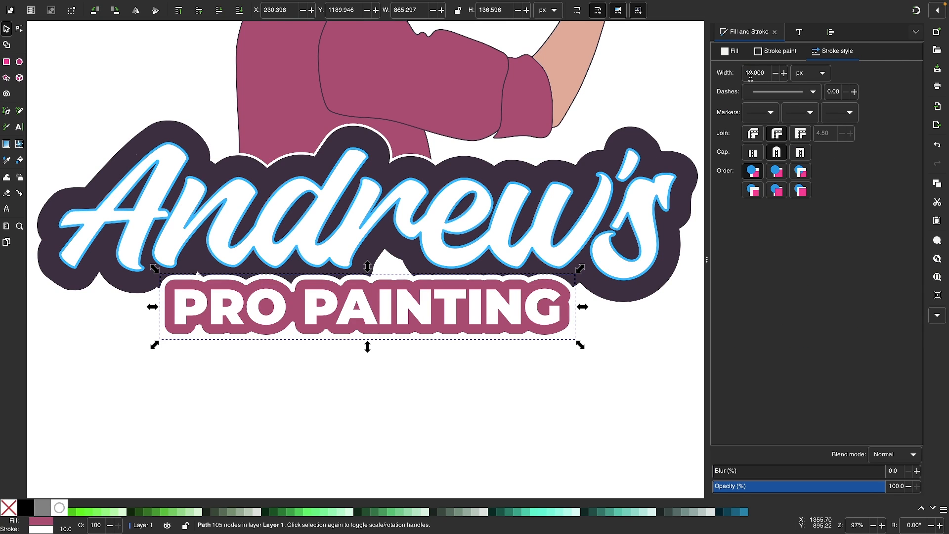
pyautogui.click(775, 191)
# - Nudge "PRO PAINTING" and its magenta border up about 6 px against the "Andrew's" border
pyautogui.scroll(-2, 345, 390)
pyautogui.moveTo(598, 407)
pyautogui.mouseDown()
pyautogui.moveTo(345, 306)
pyautogui.moveTo(159, 286)
pyautogui.mouseUp()
pyautogui.moveTo(361, 307); pyautogui.dragTo(361, 304)
pyautogui.click(351, 357)
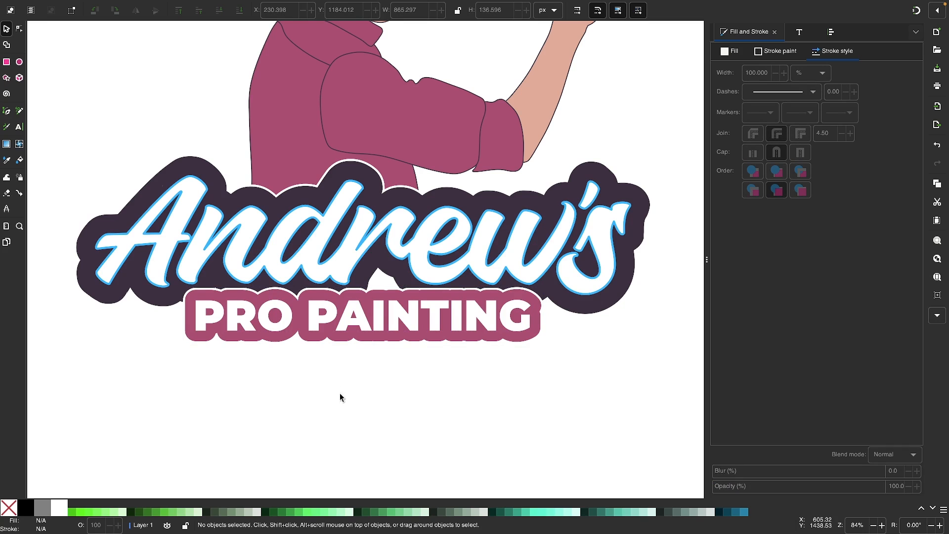
# - Move the nodes of the gap in the lower edge of the "Andrew's" border down behind "PRO PAINTING" to close it
pyautogui.scroll(4, 328, 362)
pyautogui.scroll(-6, 392, 312)
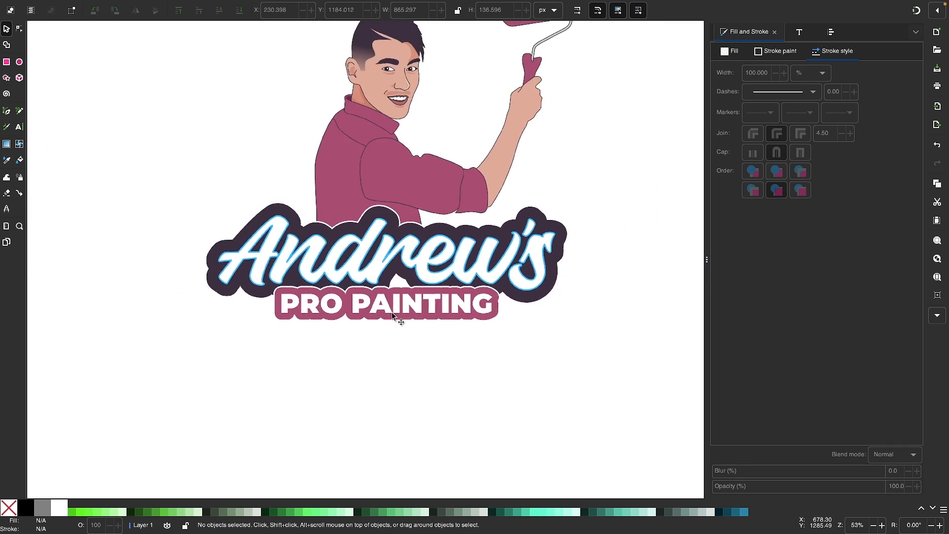
pyautogui.scroll(7, 396, 316)
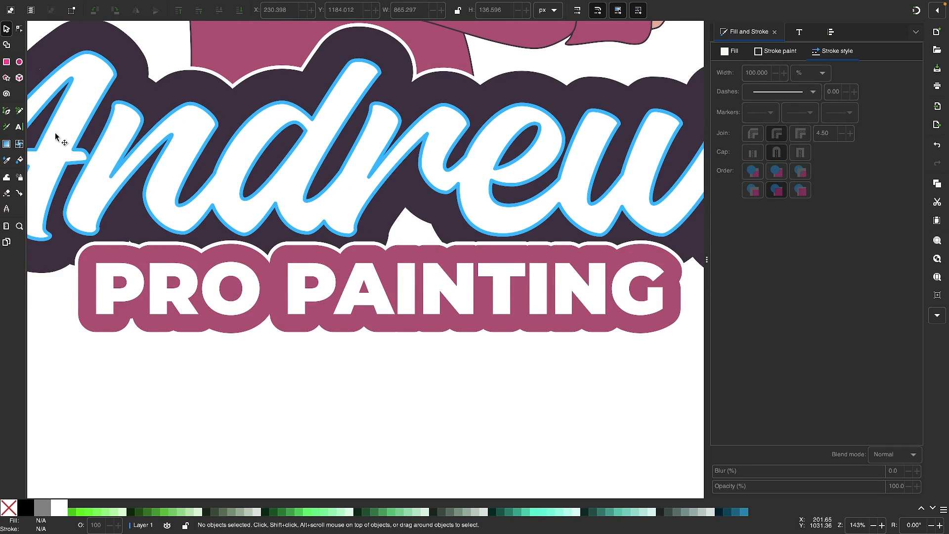
pyautogui.click(19, 30)
pyautogui.click(420, 195)
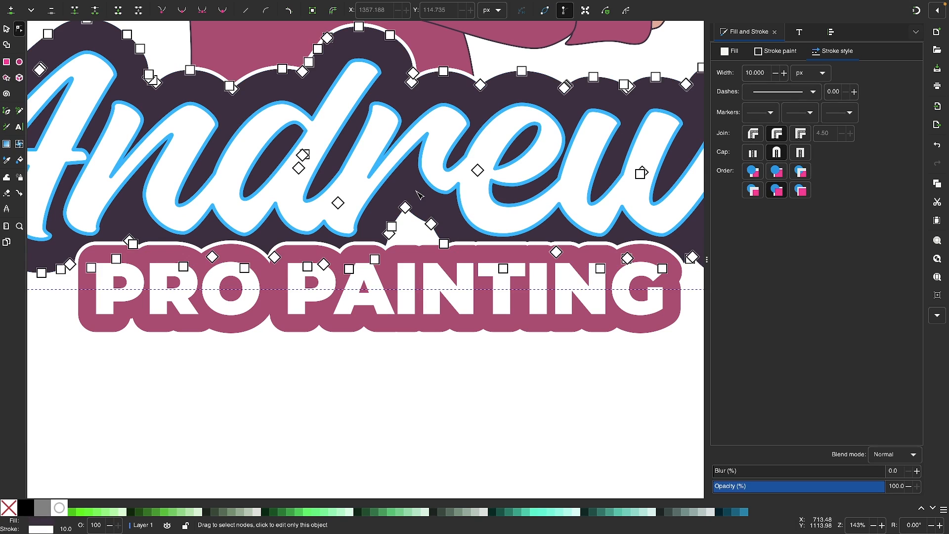
pyautogui.scroll(3, 437, 296)
pyautogui.moveTo(454, 251); pyautogui.dragTo(405, 265)
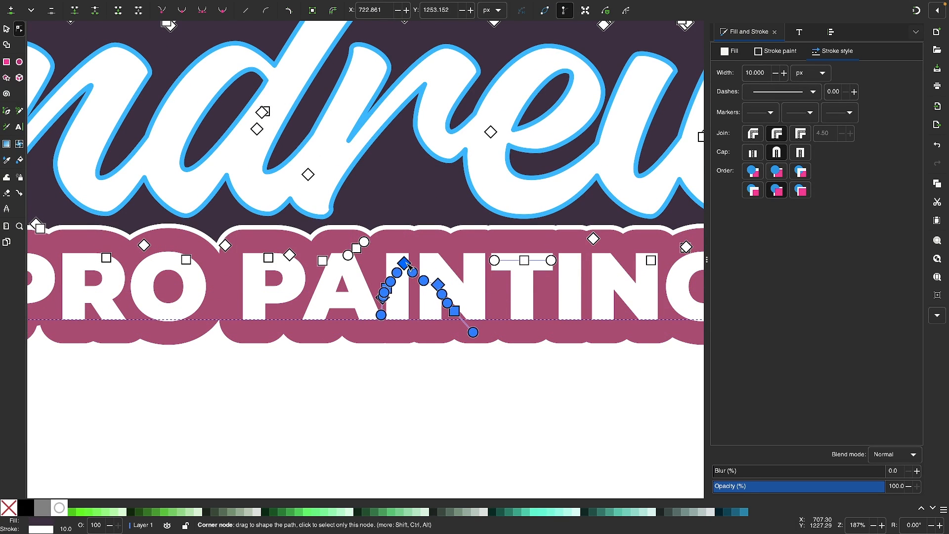
pyautogui.scroll(-3, 407, 262)
pyautogui.scroll(3, 406, 263)
# - Delete the stray nodes inside the dark "Andrew's" border behind the letters "A" and "d"
pyautogui.scroll(2, 247, 162)
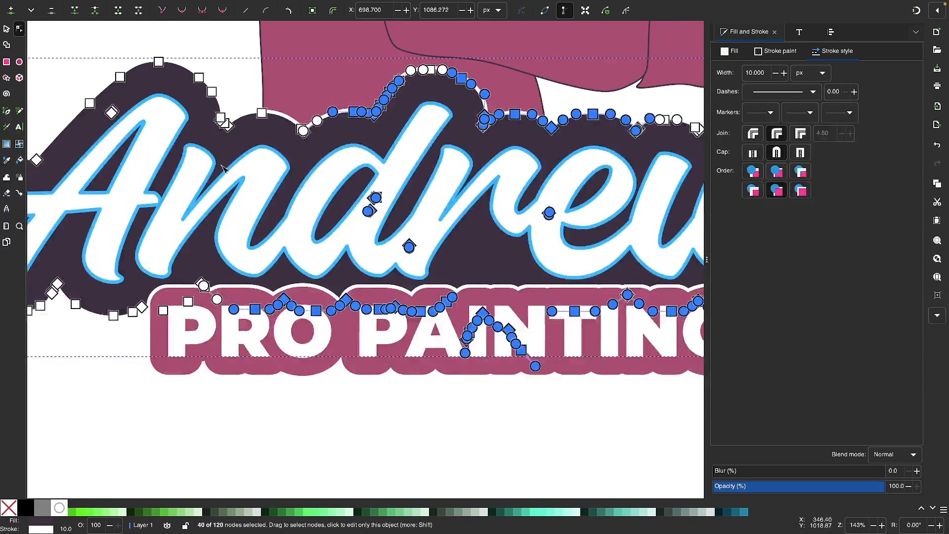
pyautogui.hscroll(-3, 215, 159)
pyautogui.scroll(5, 214, 158)
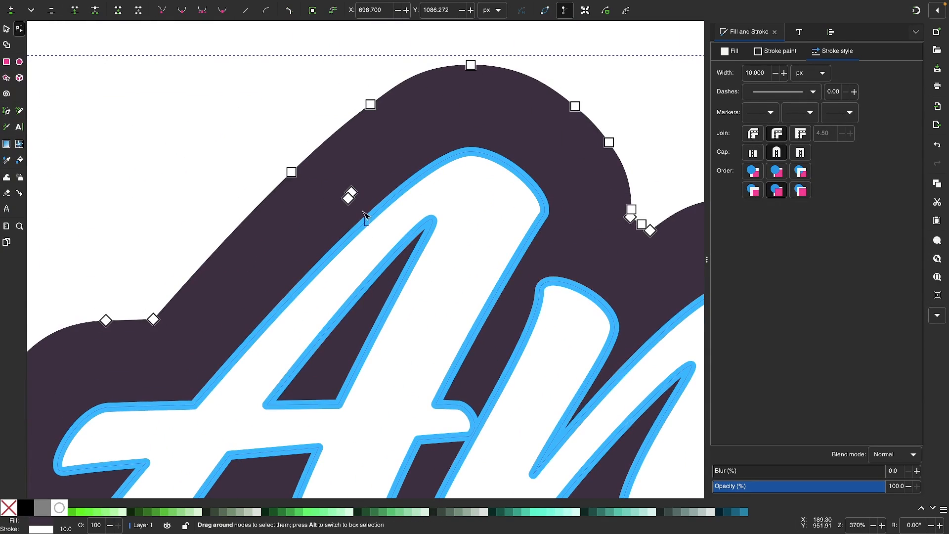
pyautogui.moveTo(369, 226); pyautogui.dragTo(339, 172)
pyautogui.press('Delete')
pyautogui.hscroll(2, 429, 210)
pyautogui.hscroll(15, 486, 252)
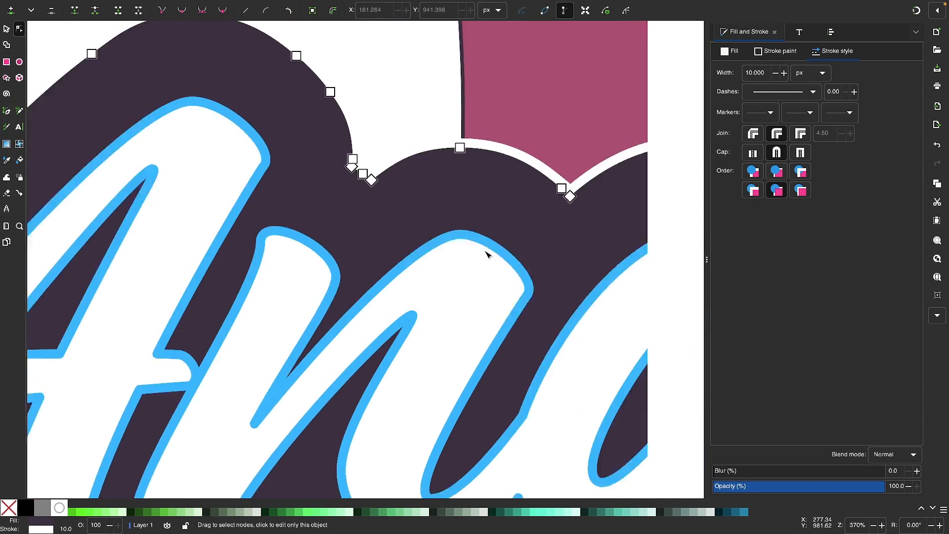
pyautogui.hscroll(5, 485, 253)
pyautogui.scroll(-2, 339, 345)
pyautogui.moveTo(364, 360); pyautogui.dragTo(114, 153)
pyautogui.press('Delete')
# - Delete the remaining stray nodes inside the dark "Andrew's" border behind the letters "e" and "w", and deselect the border
pyautogui.hscroll(14, 450, 278)
pyautogui.moveTo(451, 278); pyautogui.dragTo(292, 191)
pyautogui.press('Delete')
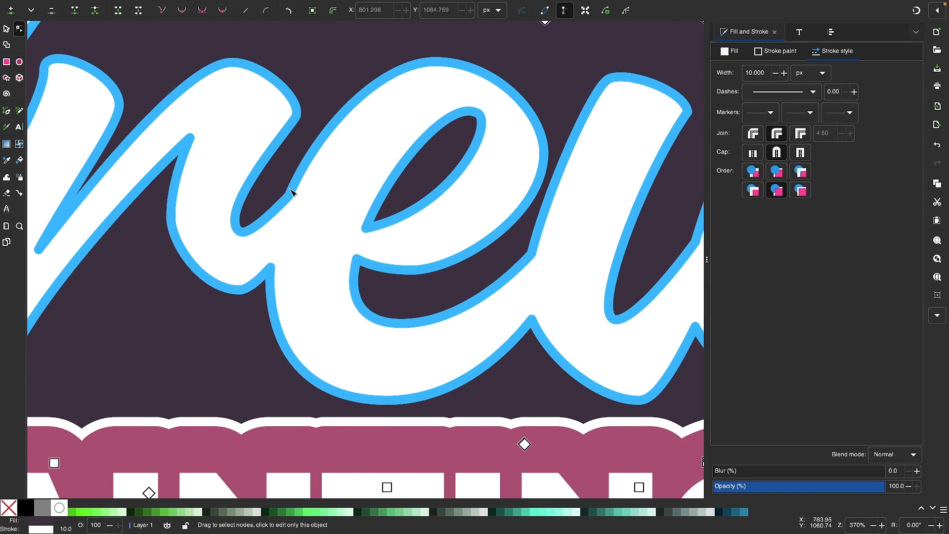
pyautogui.scroll(-3, 291, 191)
pyautogui.hscroll(10, 291, 190)
pyautogui.moveTo(355, 292); pyautogui.dragTo(256, 219)
pyautogui.press('Delete')
pyautogui.scroll(-3, 256, 219)
pyautogui.hscroll(-8, 255, 220)
pyautogui.press('s')
pyautogui.scroll(-3, 256, 219)
pyautogui.hscroll(-6, 255, 219)
pyautogui.scroll(3, 255, 220)
pyautogui.scroll(-3, 436, 271)
pyautogui.click(351, 441)
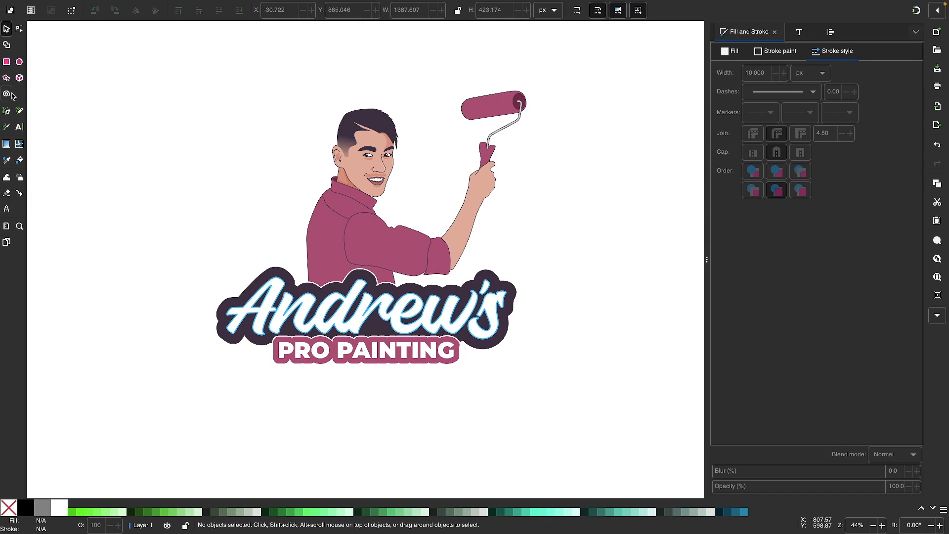
# - Draw a circle about 1004 px in diameter centred around the man and send it behind all the artwork
pyautogui.click(19, 60)
pyautogui.moveTo(365, 226); pyautogui.dragTo(488, 336)
pyautogui.press('s')
pyautogui.moveTo(404, 211); pyautogui.dragTo(410, 244)
pyautogui.click(239, 10)
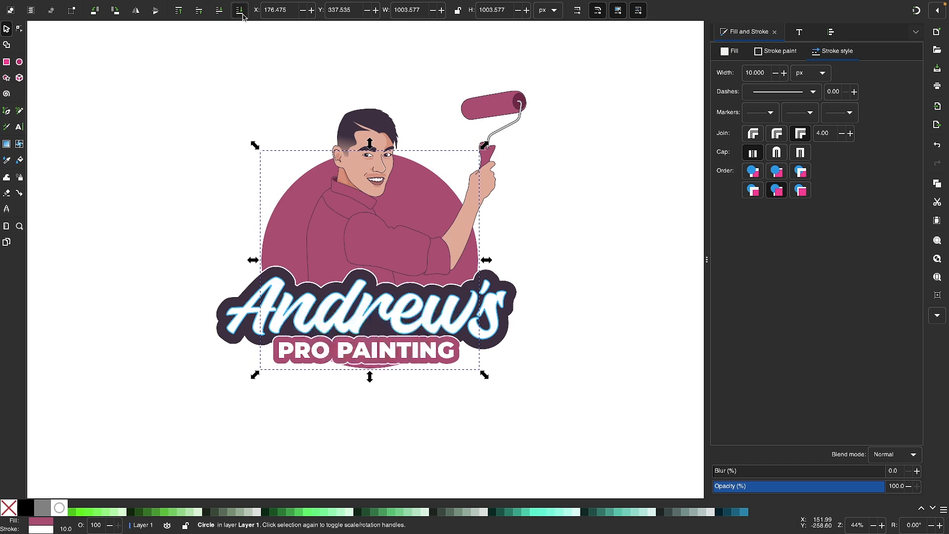
# - Fill the backing circle with the dark purple #3c2e3f sampled from the "Andrew's" border
pyautogui.scroll(1, 385, 307)
pyautogui.press('d')
pyautogui.click(381, 308)
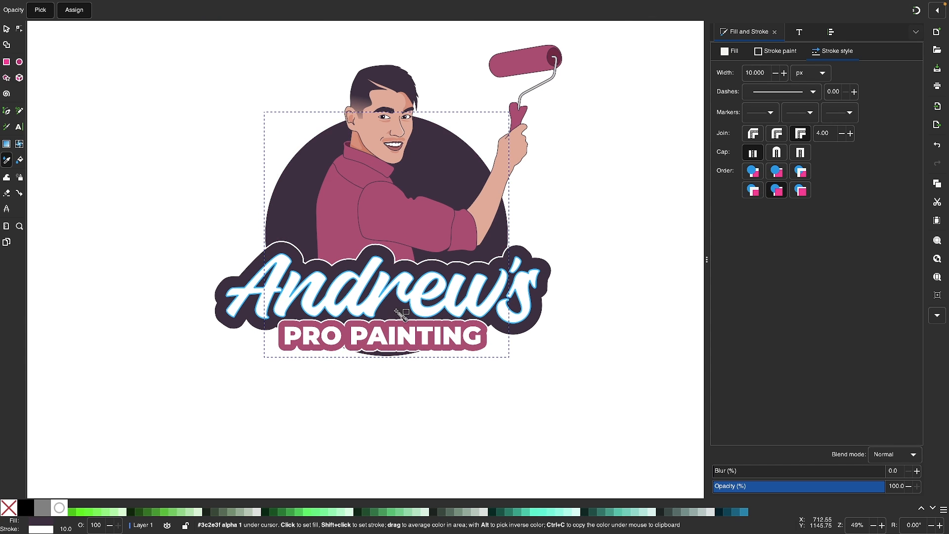
pyautogui.press('s')
pyautogui.press('-')
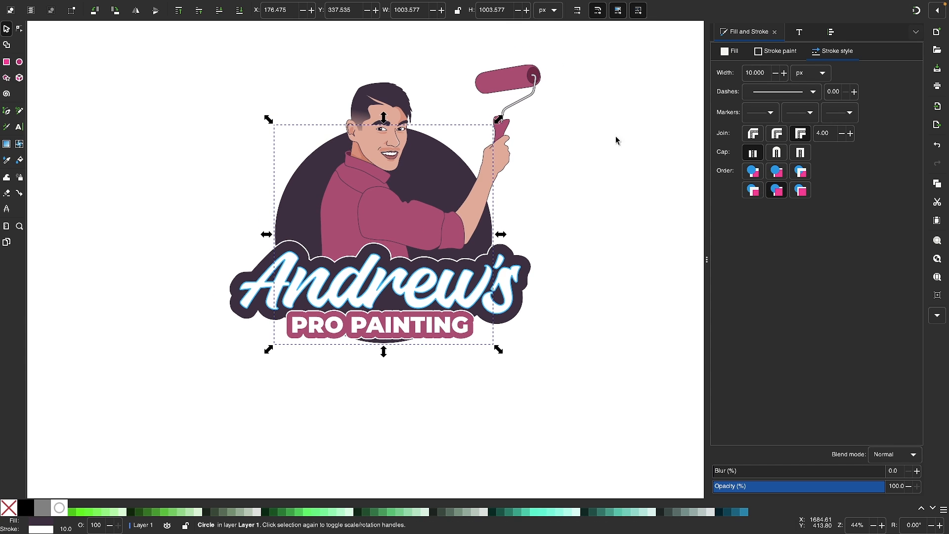
# - Shrink the backing circle to about 866 px in diameter and centre it horizontally on the "Andrew's" lettering
pyautogui.click(775, 52)
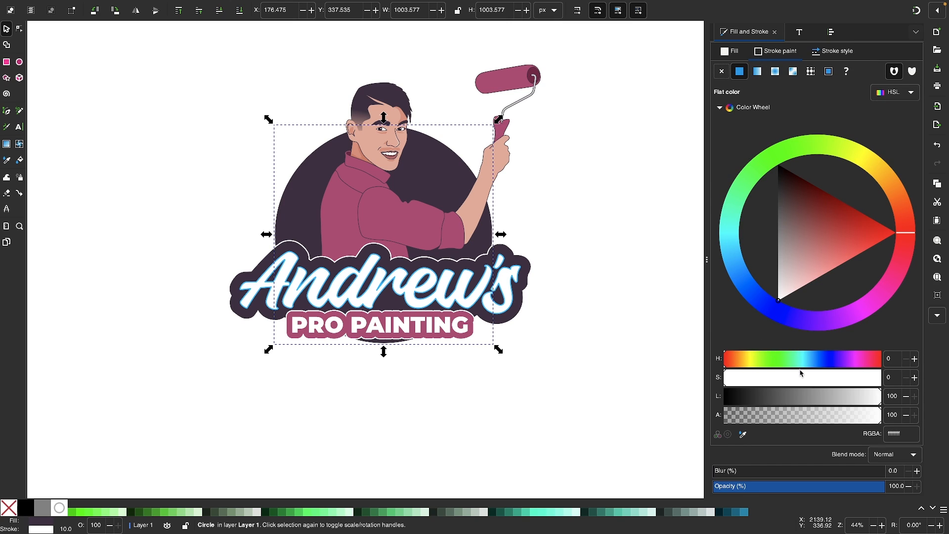
pyautogui.click(834, 54)
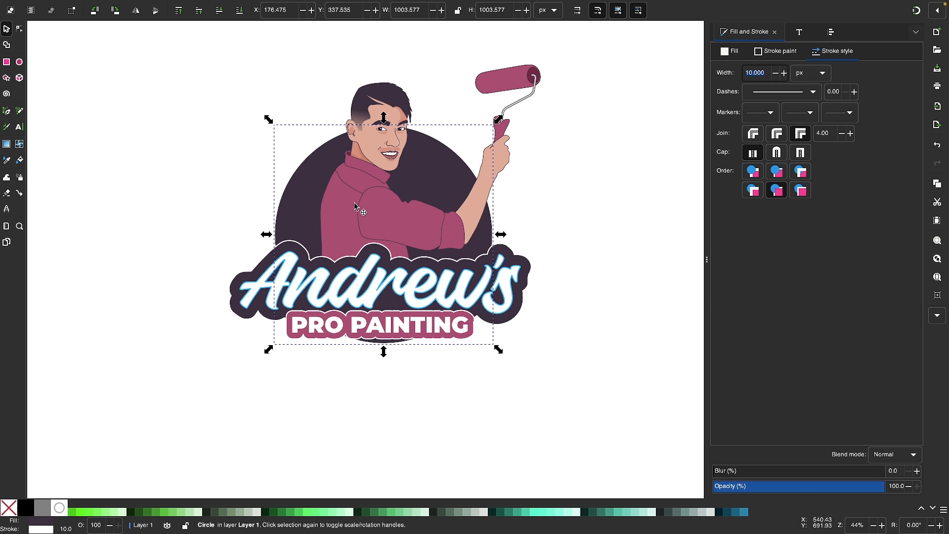
pyautogui.scroll(2, 354, 203)
pyautogui.moveTo(395, 405); pyautogui.dragTo(398, 365)
pyautogui.keyDown('shift'); pyautogui.click(484, 319); pyautogui.keyUp('shift')
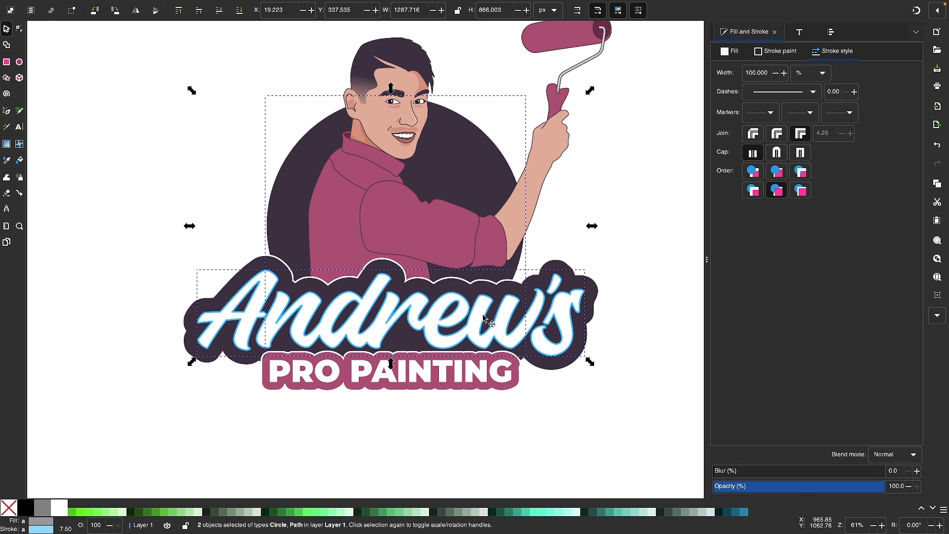
pyautogui.click(815, 39)
pyautogui.click(760, 132)
pyautogui.click(599, 172)
# - Move the backing circle down about 69 px behind the man's shoulders and the lettering, and deselect it
pyautogui.click(431, 143)
pyautogui.moveTo(449, 149); pyautogui.dragTo(447, 172)
pyautogui.moveTo(390, 111); pyautogui.dragTo(390, 111)
pyautogui.scroll(-2, 390, 177)
pyautogui.click(396, 368)
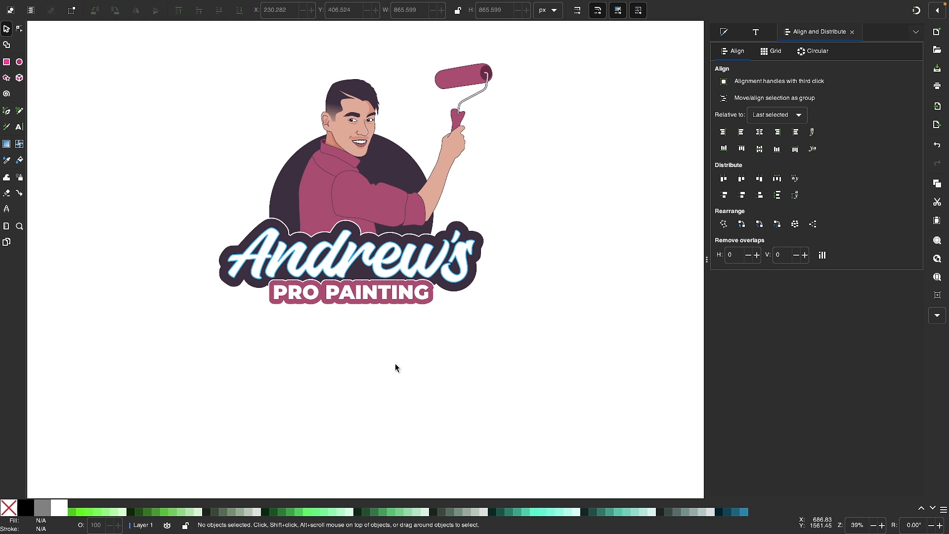
pyautogui.scroll(3, 404, 368)
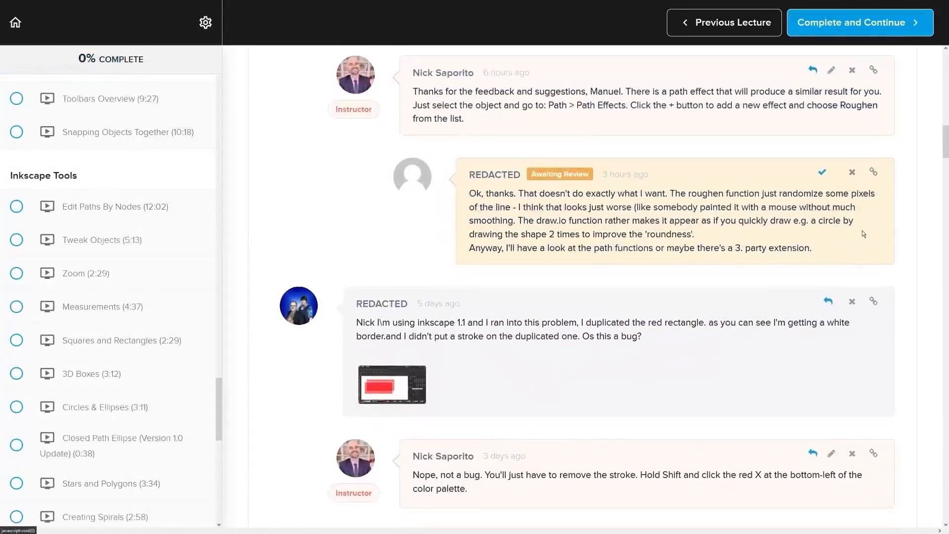
pyautogui.scroll(-5, 862, 231)
pyautogui.scroll(-7, 885, 229)
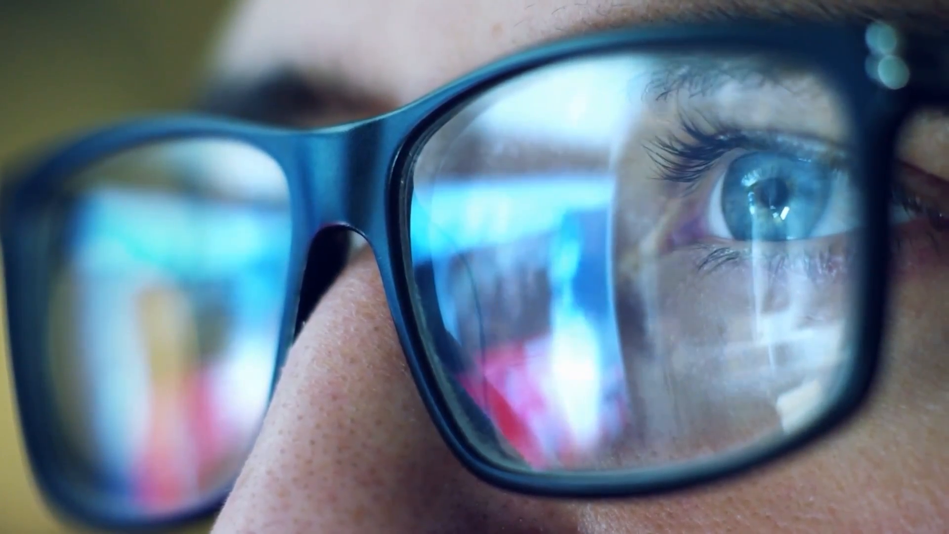
pyautogui.scroll(-7, 823, 171)
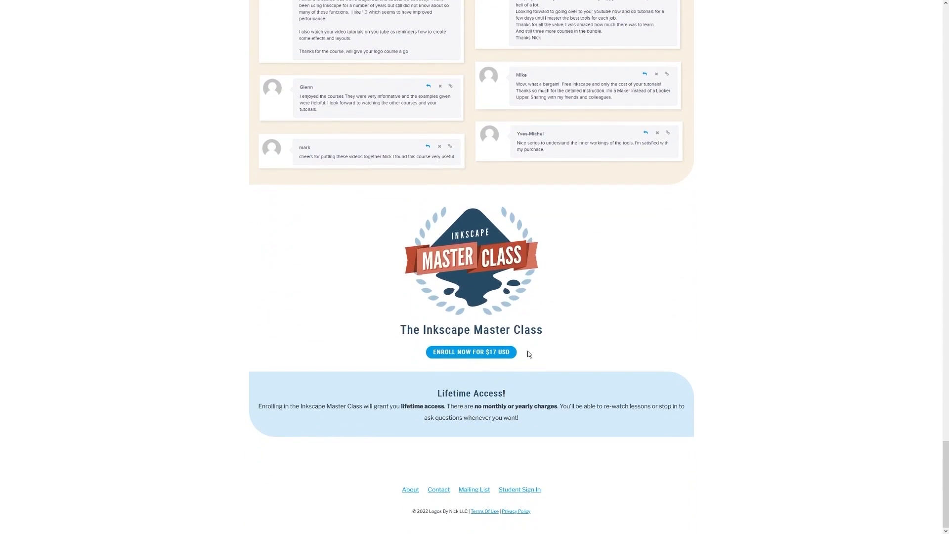
pyautogui.moveTo(528, 351); pyautogui.dragTo(466, 354)
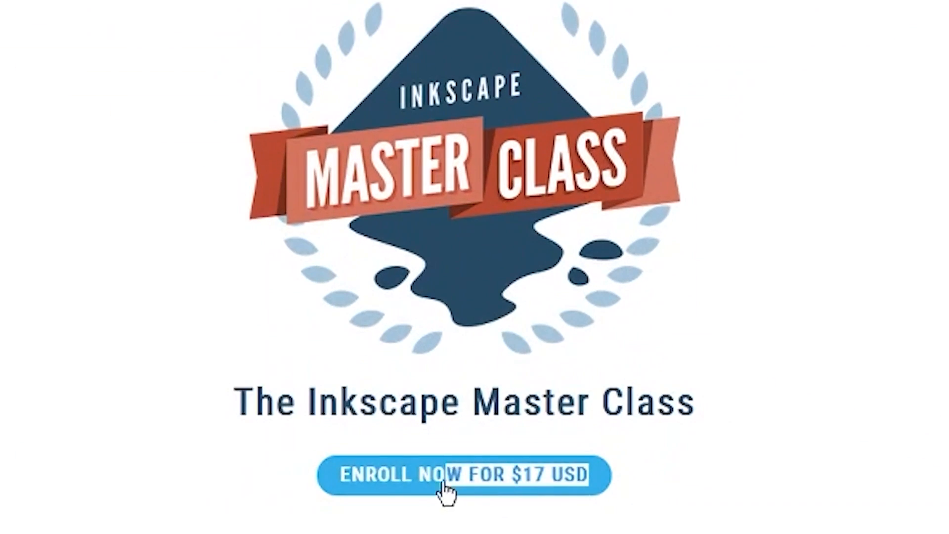